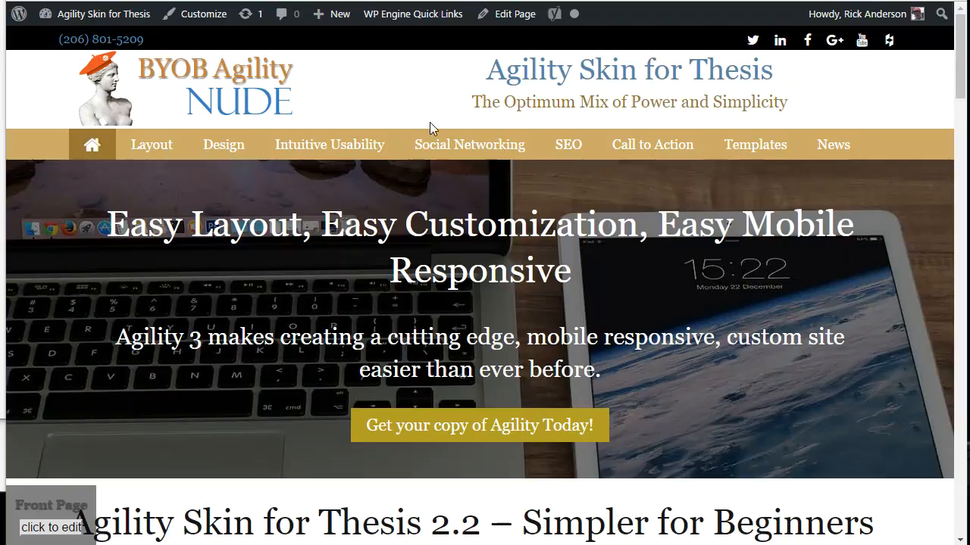
- Open the Thesis Skin Editor in a new browser tab from the site's WordPress dashboard
mouse_move(90, 21)
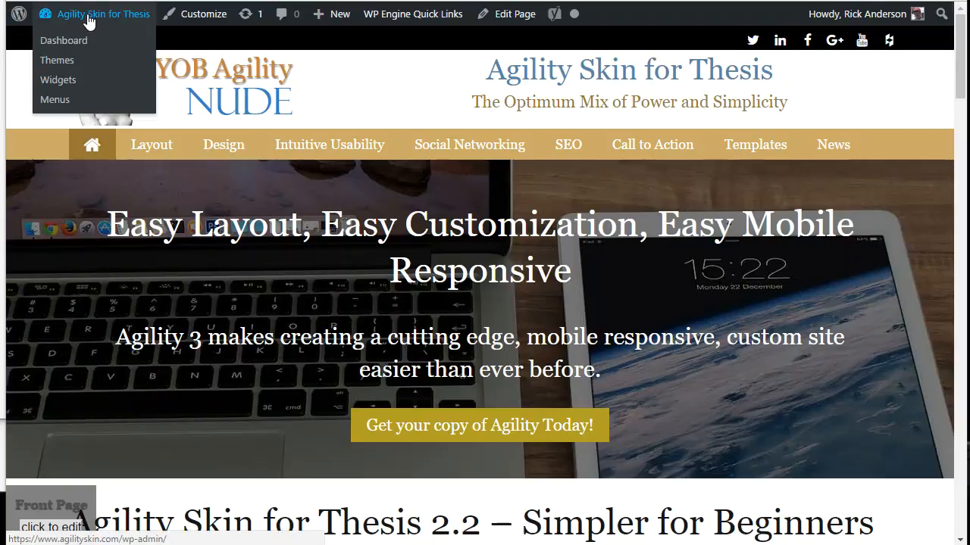
left_click(77, 46)
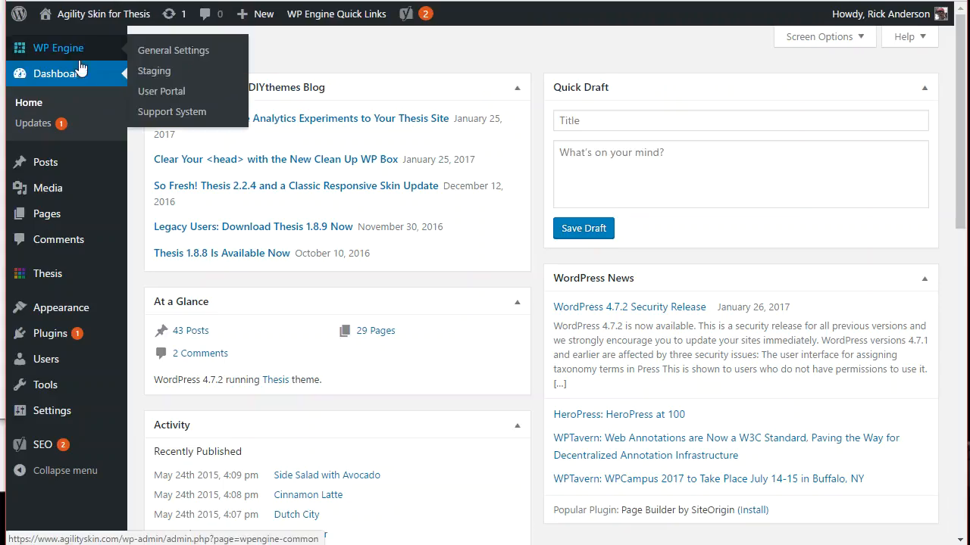
mouse_move(42, 282)
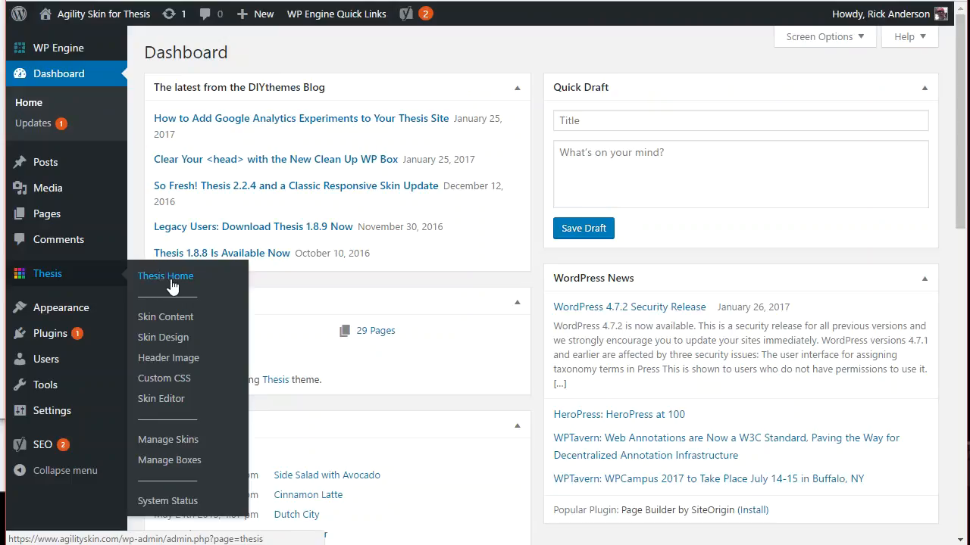
right_click(164, 405)
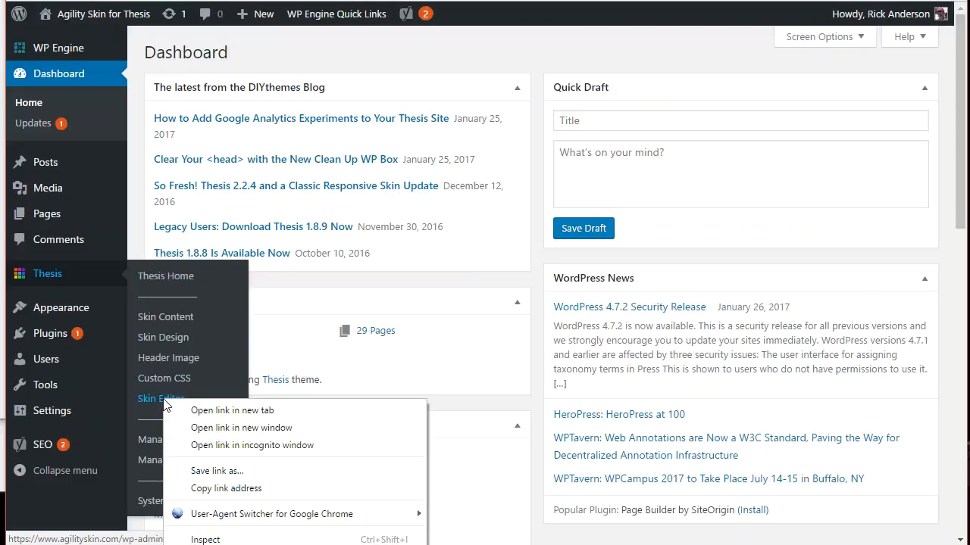
left_click(212, 412)
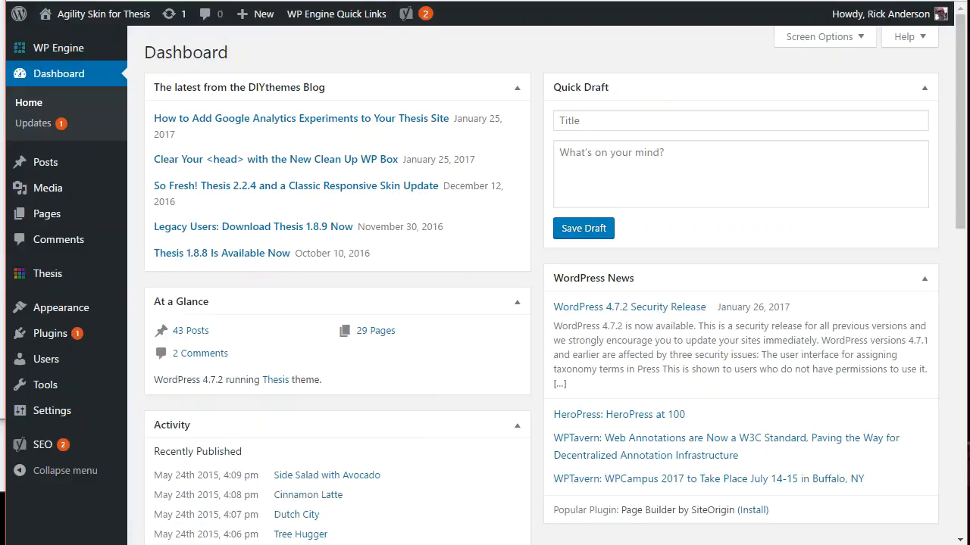
left_click(377, 1)
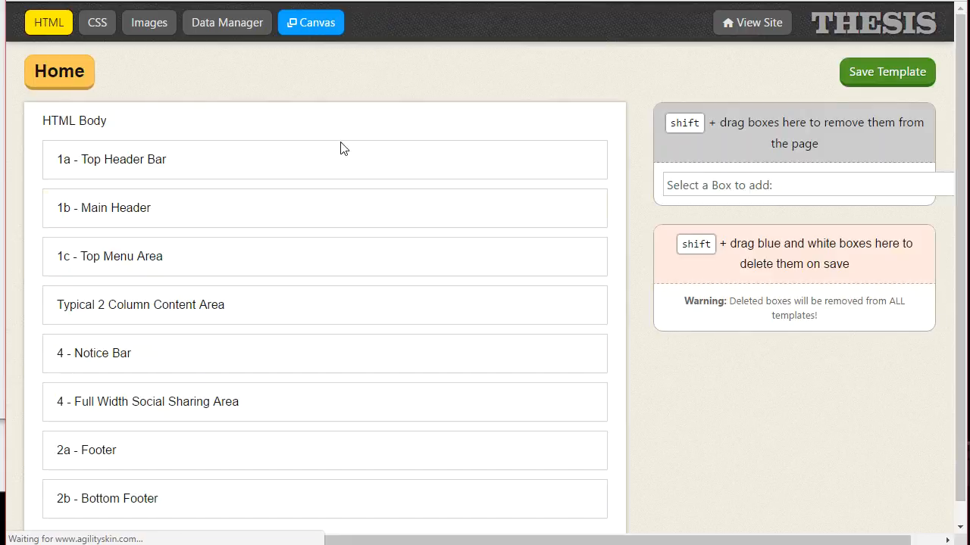
- Create a new custom template named "faux fluid grid"
mouse_move(70, 86)
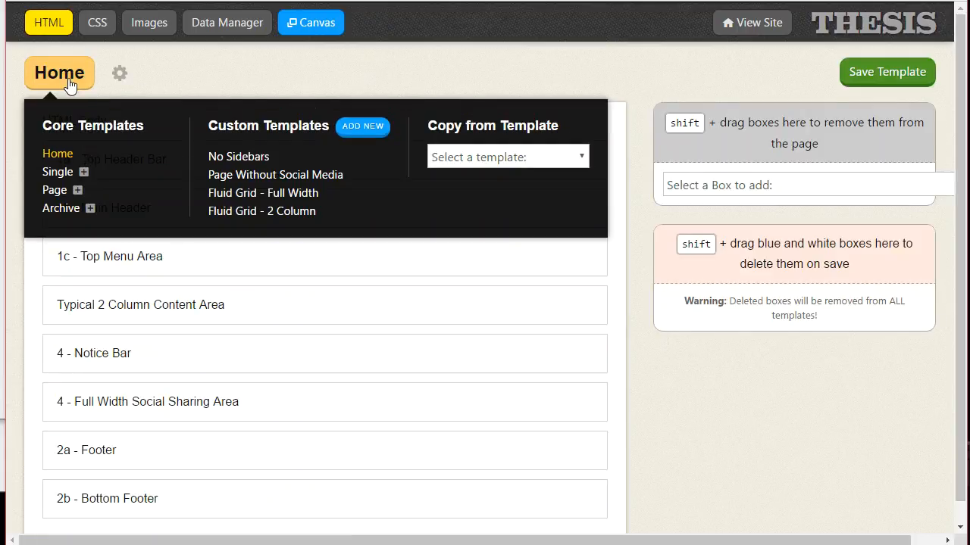
left_click(364, 129)
left_click(294, 188)
type("faux fluid grid")
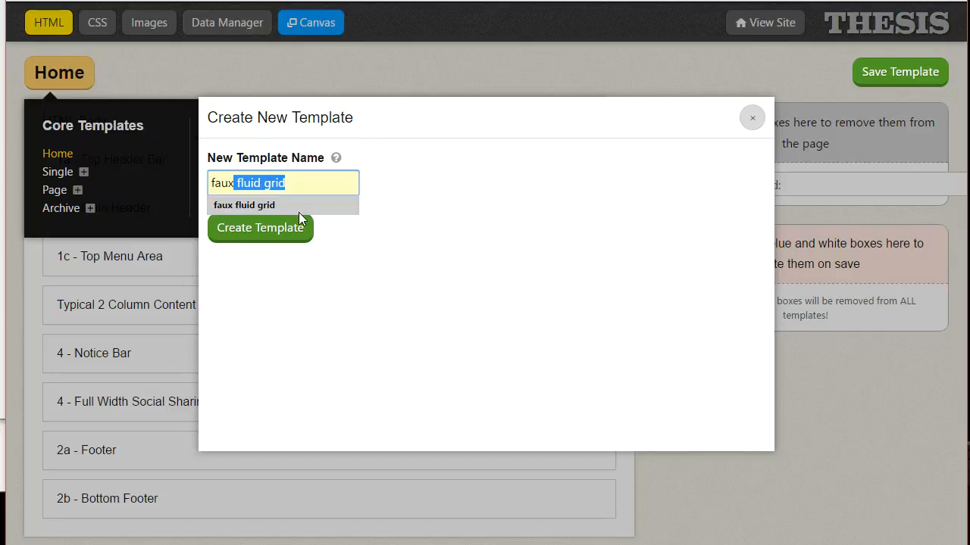
left_click(298, 212)
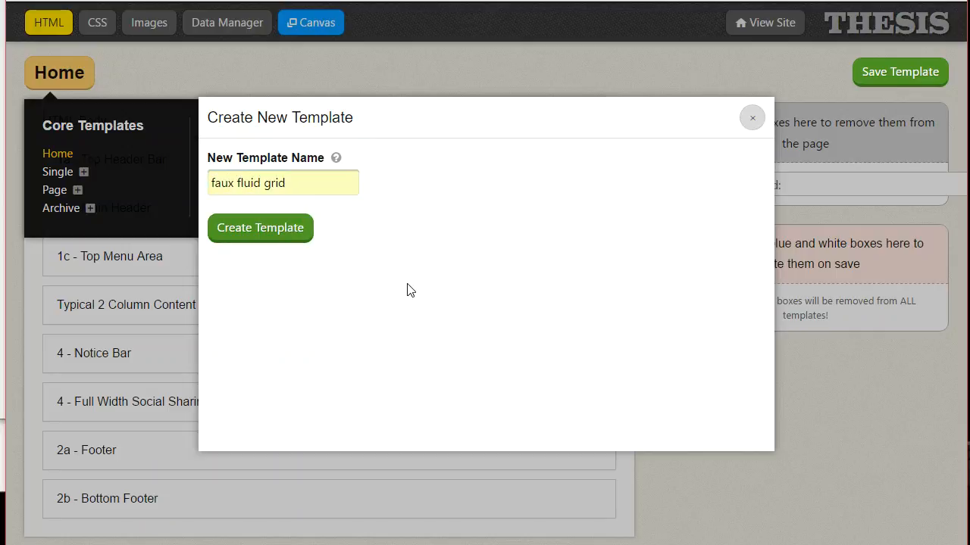
key("Return")
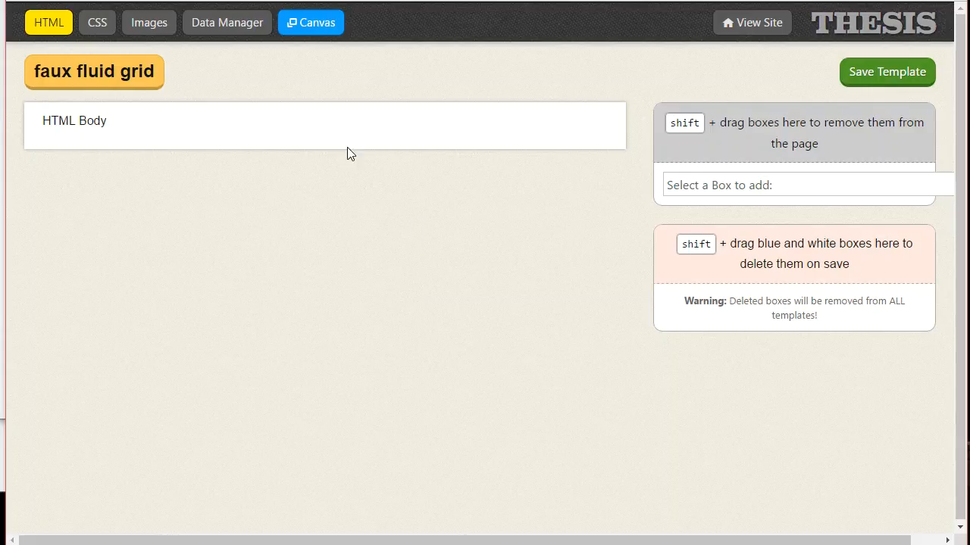
- Copy the "Fluid Grid - Full Width" template into the faux fluid grid template and accept replacing its contents
left_click(108, 83)
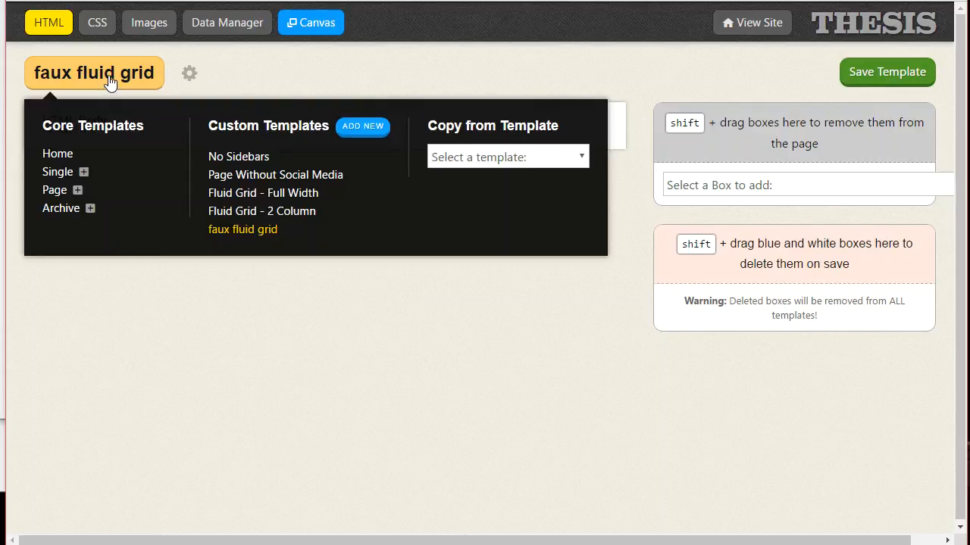
left_click(560, 157)
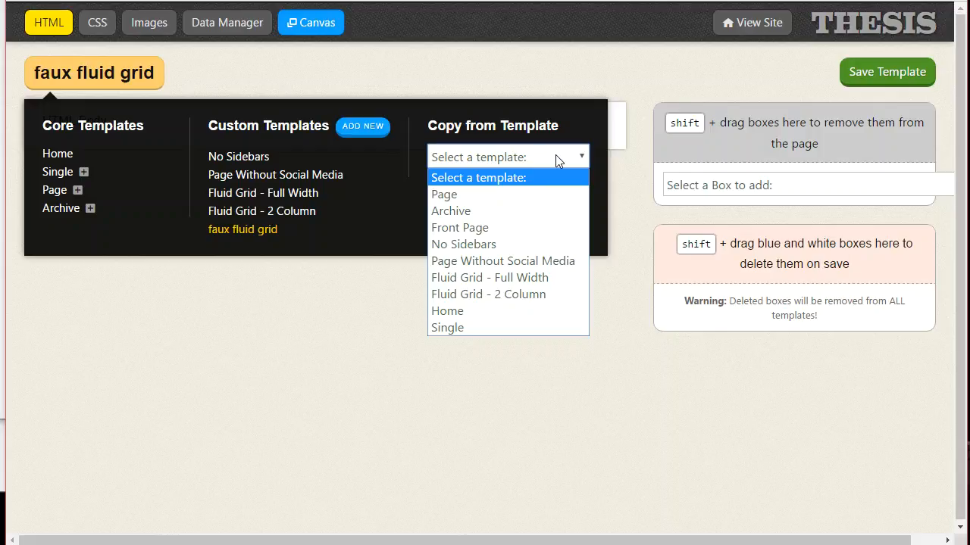
left_click(536, 279)
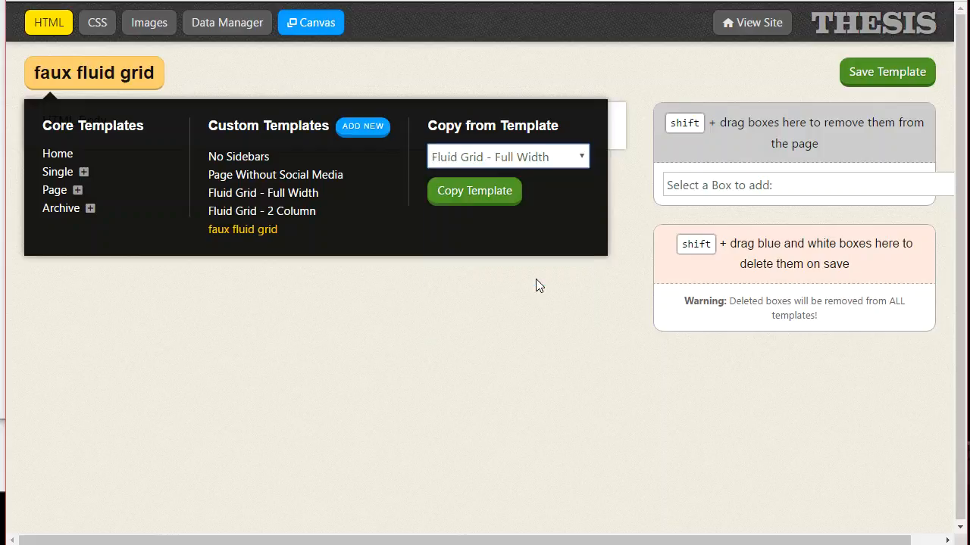
left_click(490, 193)
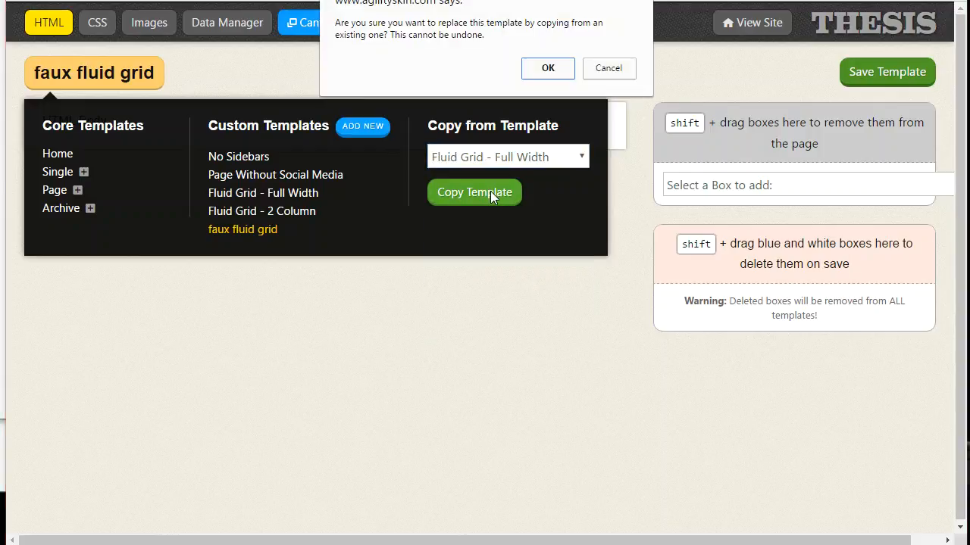
left_click(545, 70)
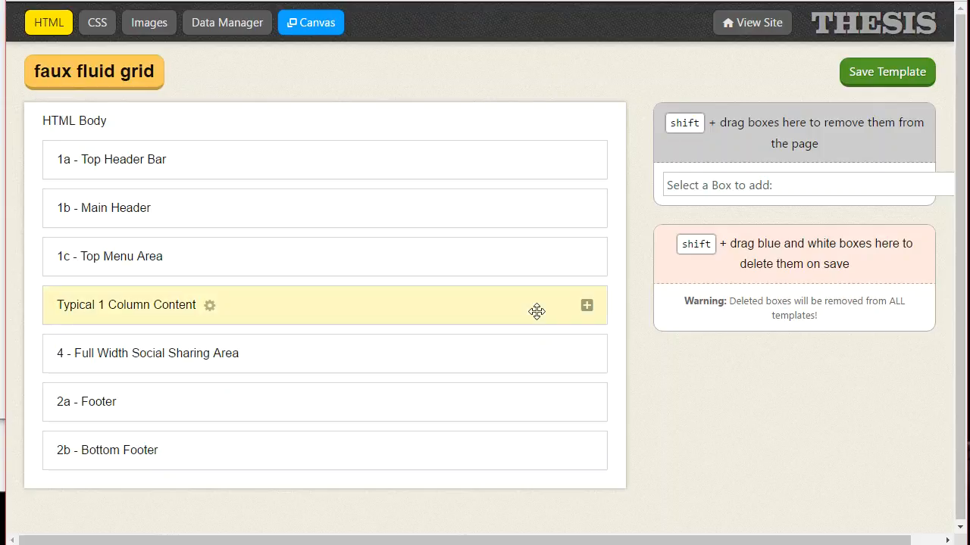
- Examine the Typical 1 Column Content box: its Column 1 contents, the Post Navigation columns and the box's own settings
left_click(586, 306)
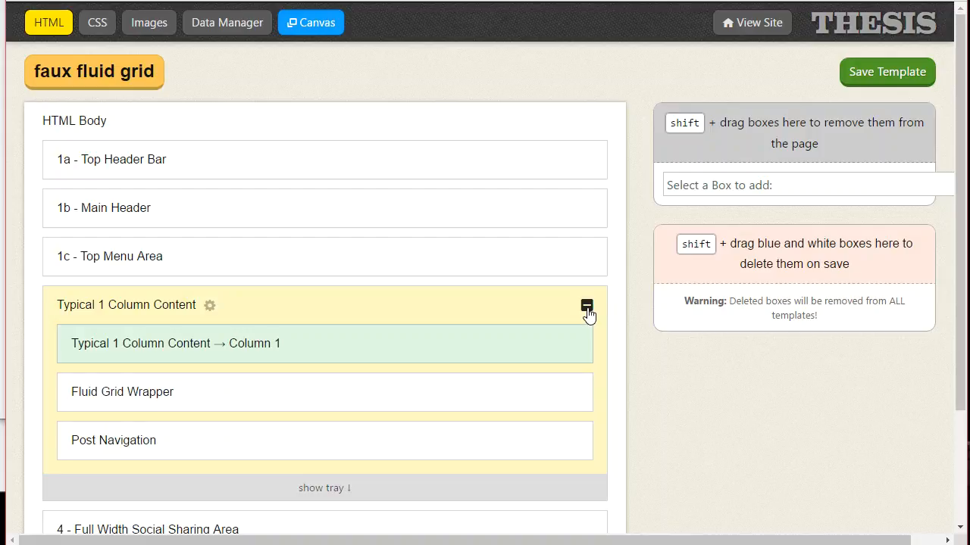
left_click(573, 346)
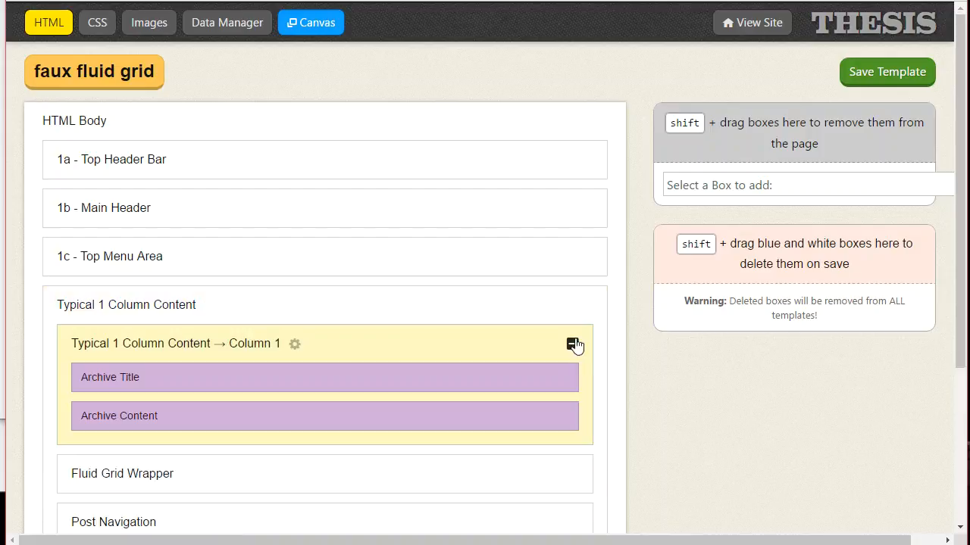
scroll(568, 322, "down", 2)
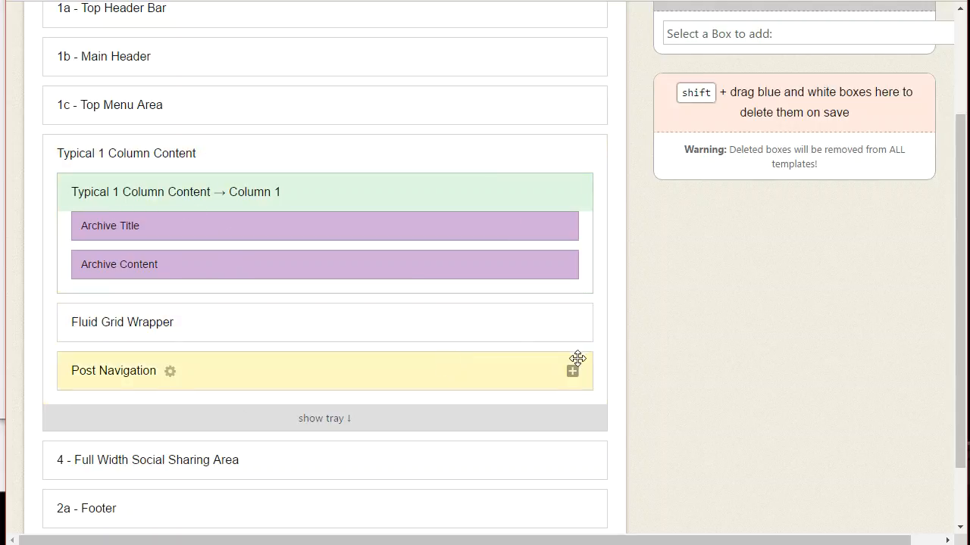
left_click(572, 372)
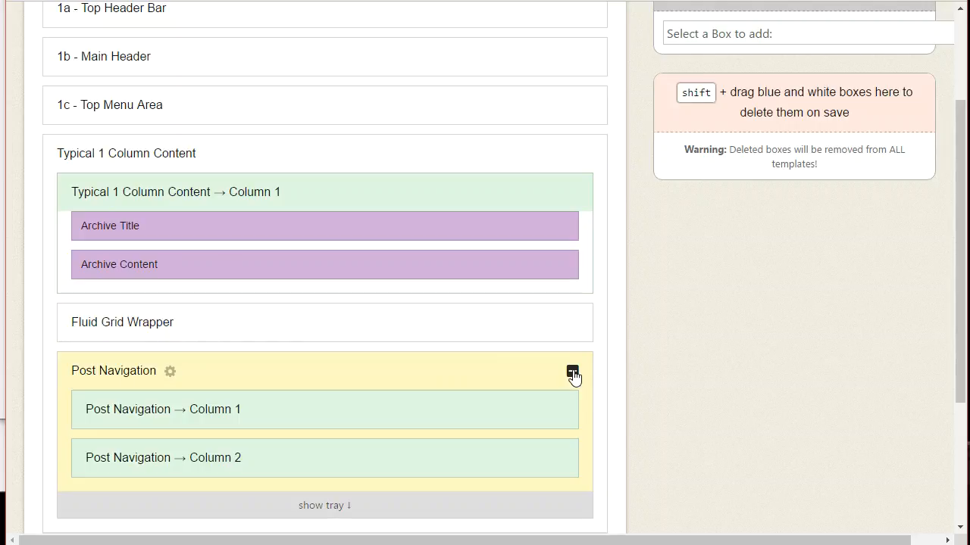
left_click(572, 372)
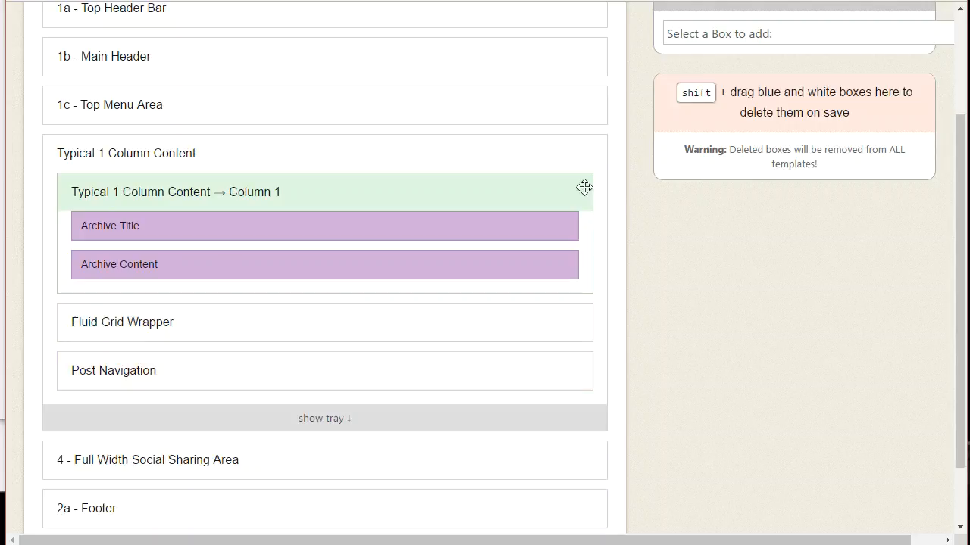
scroll(604, 241, "up", 2)
left_click(803, 187)
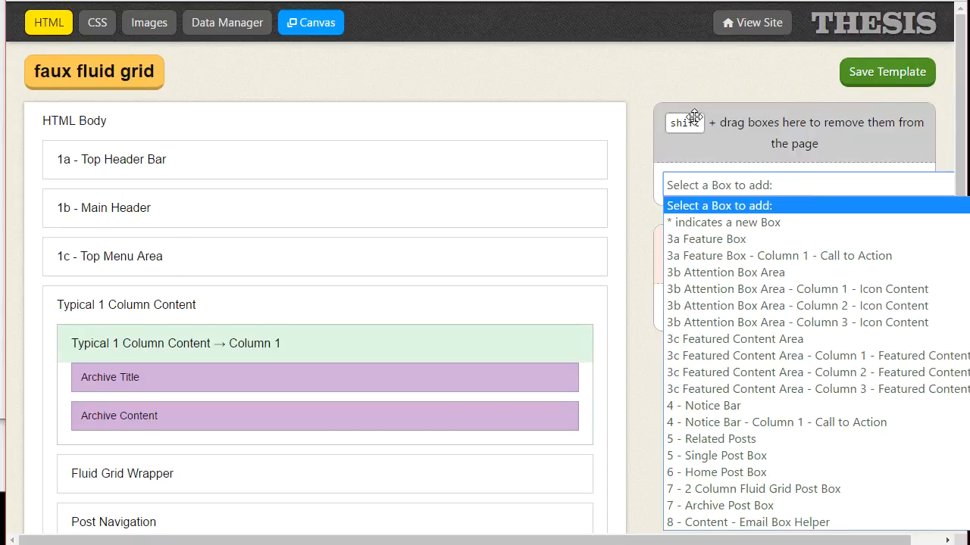
left_click(214, 306)
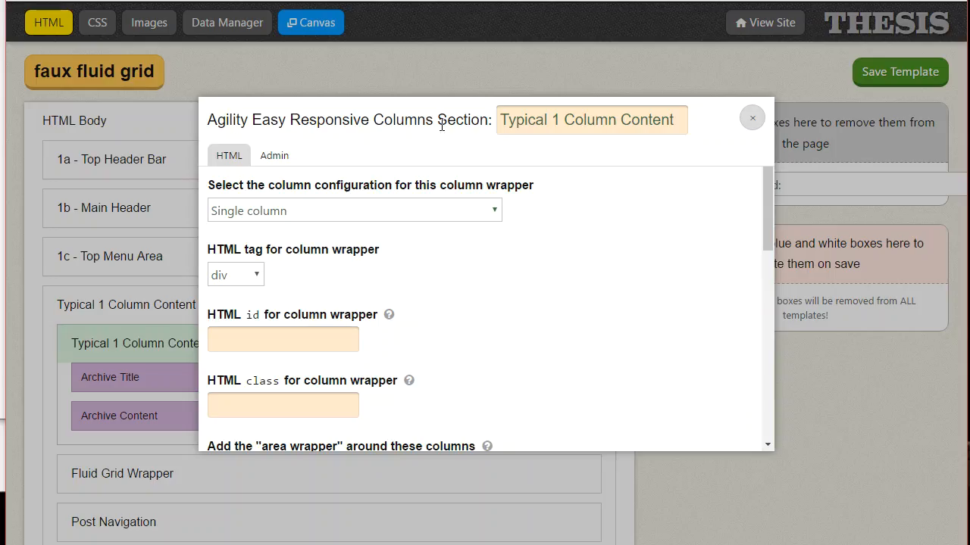
left_click(752, 118)
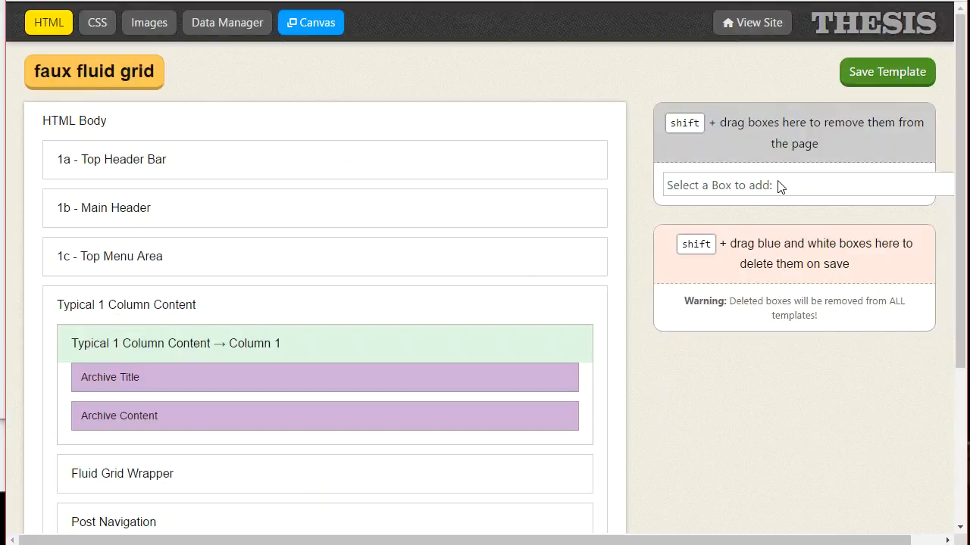
- Add a new Agility Easy Responsive Columns Section box and expand it to show its columns
left_click(780, 187)
scroll(738, 359, "down", 10)
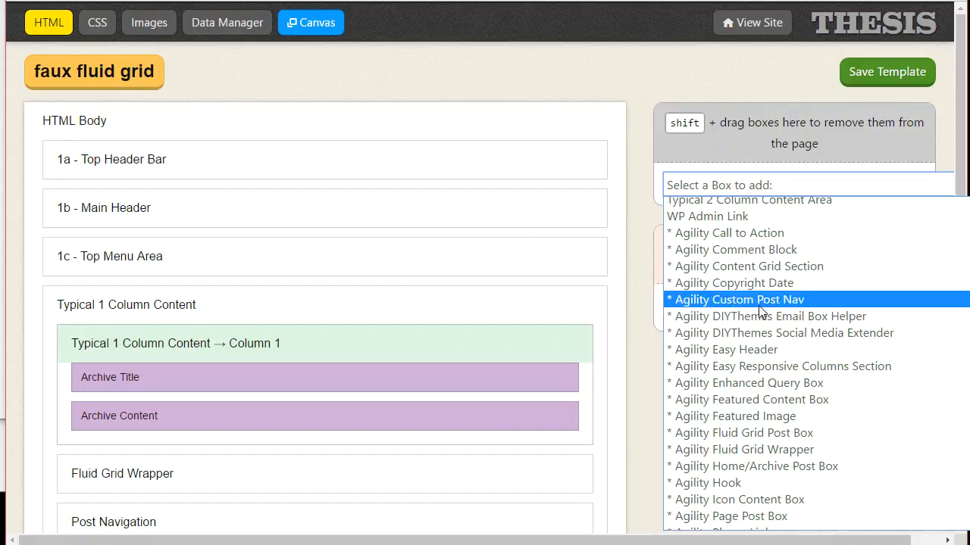
left_click(784, 367)
left_click(794, 220)
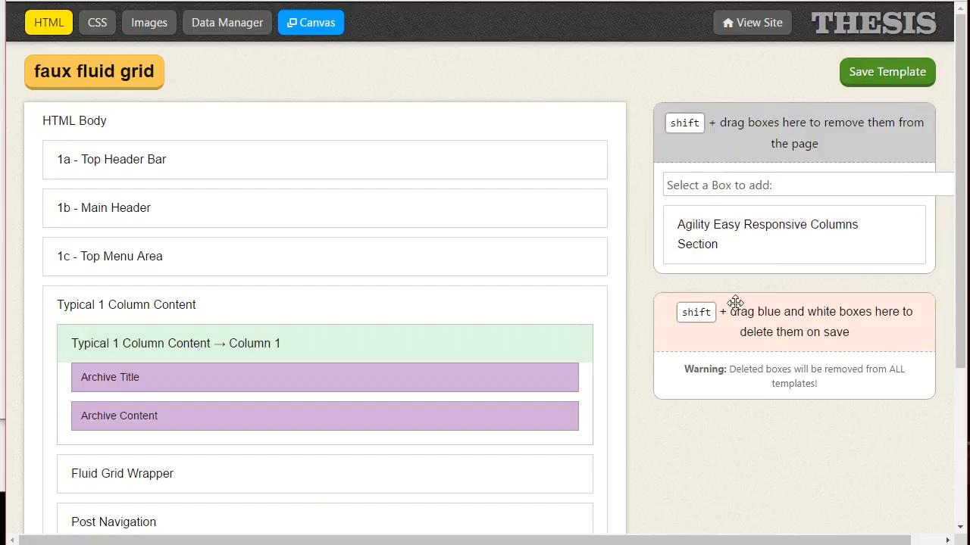
left_click(903, 226)
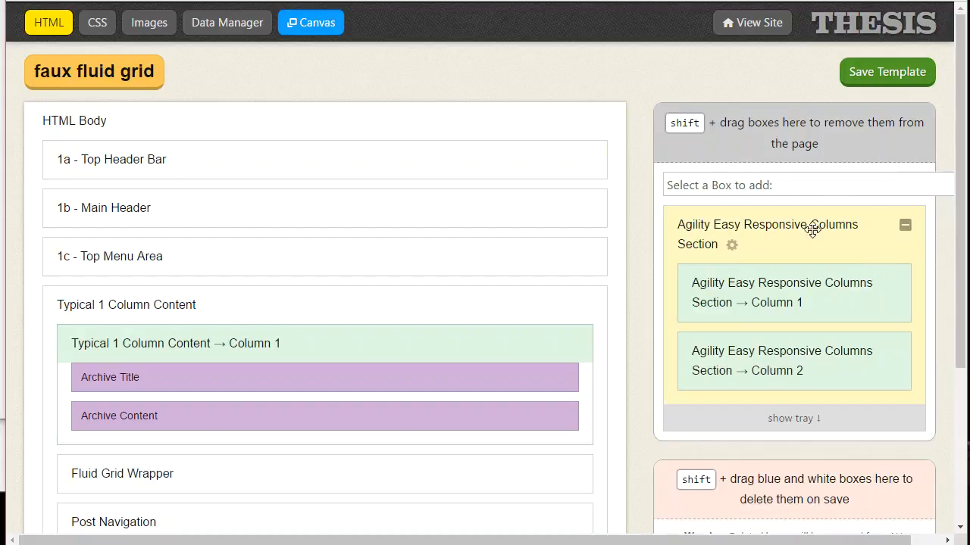
- Rename the new Agility Easy Responsive Columns Section box as "Typical 3 Column Layout"
left_click(733, 246)
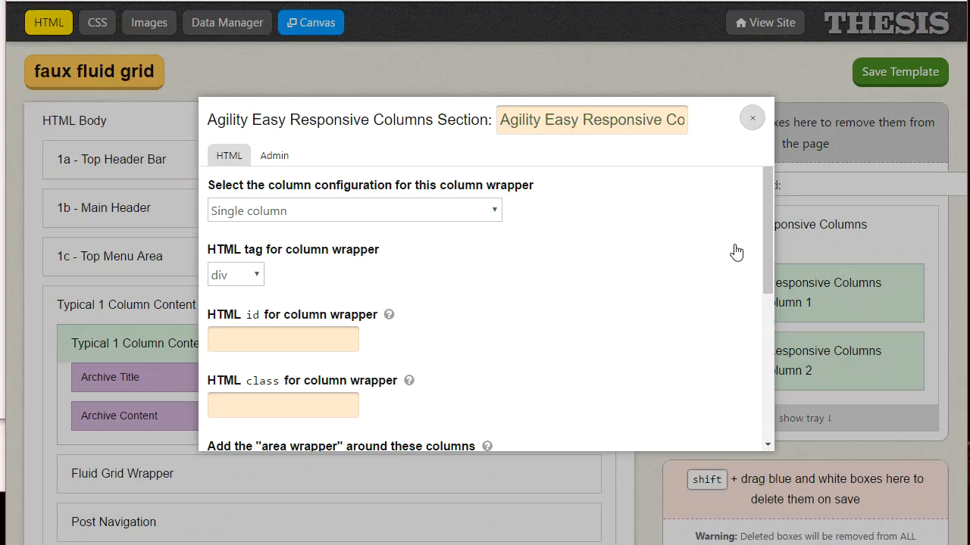
left_click(502, 121)
left_click_drag(502, 121, 670, 121)
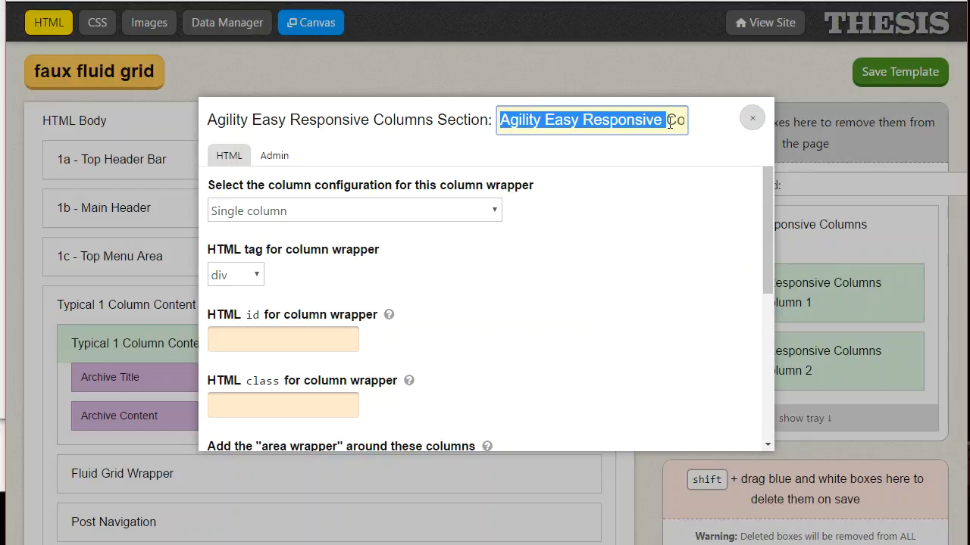
type("Tyo")
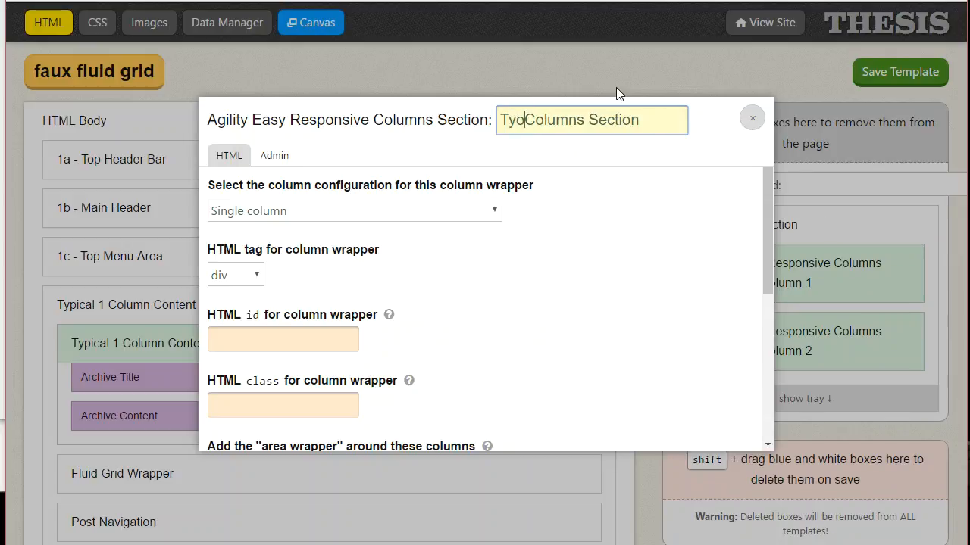
key("BackSpace")
type("pical ")
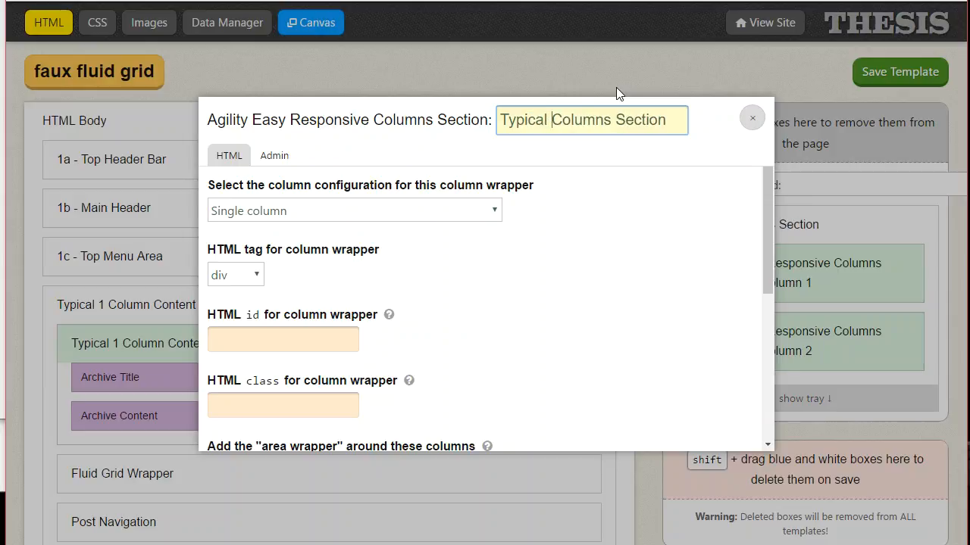
type("3")
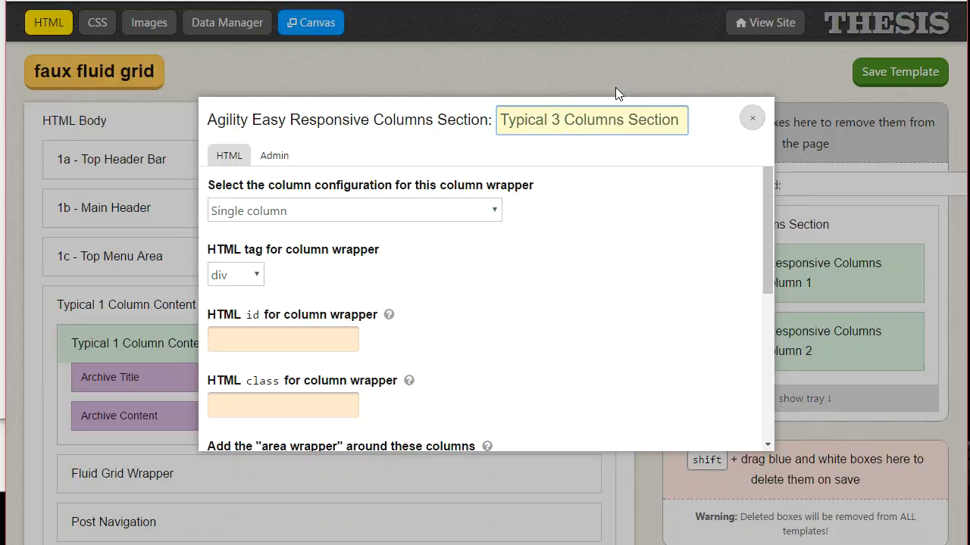
left_click_drag(617, 119, 725, 128)
key("BackSpace")
type("Layout")
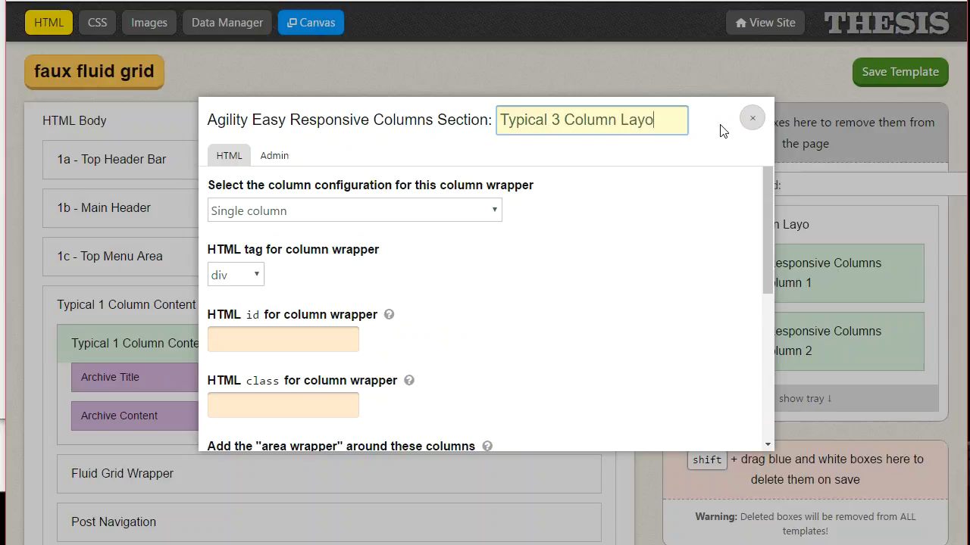
- Configure the column wrapper as "Three columns, equally sized" with the HTML id content_area
left_click(399, 209)
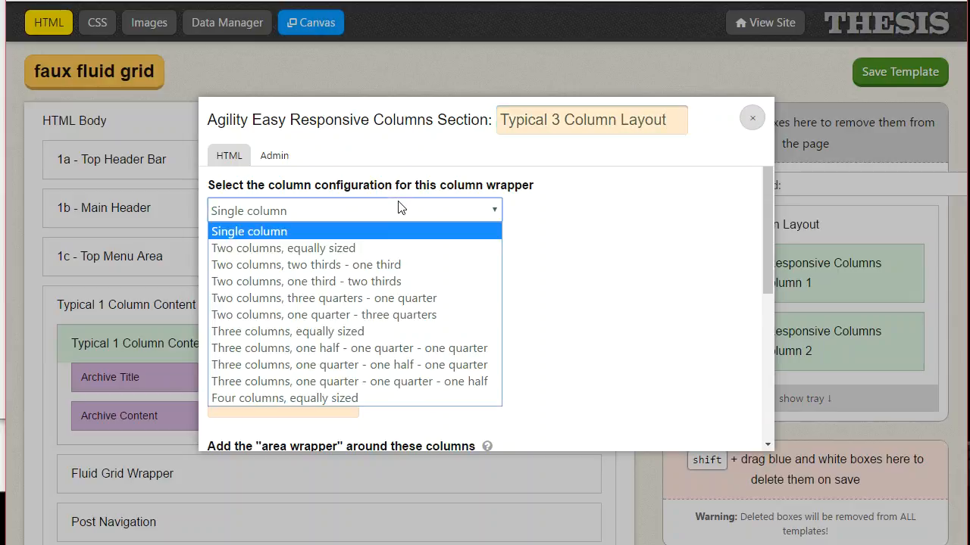
left_click(341, 333)
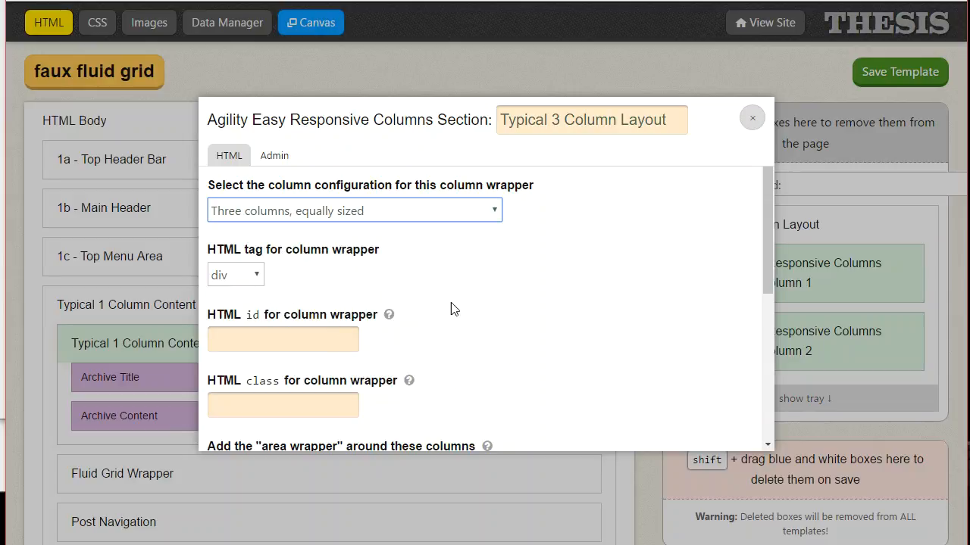
left_click(315, 335)
type("content_area")
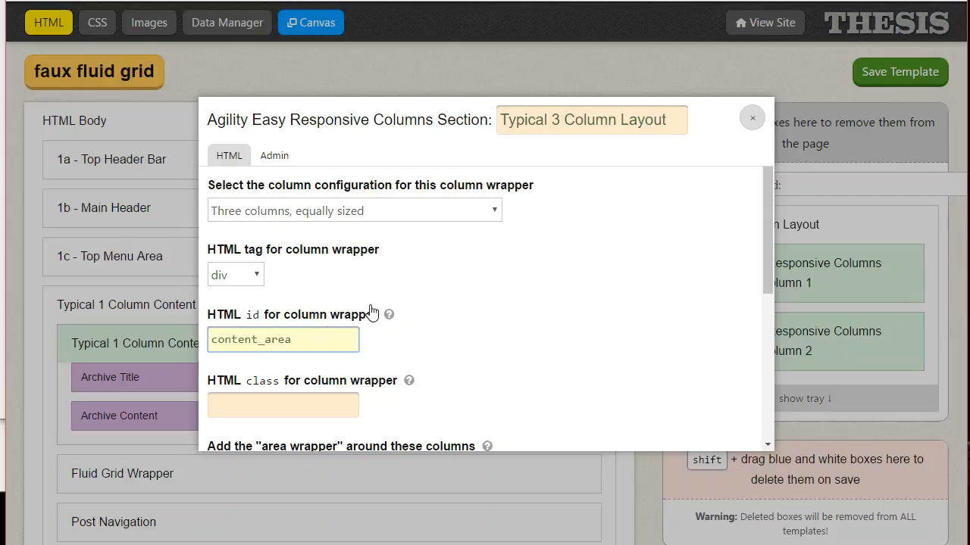
- Wrap the Typical 3 Column Layout with the "area wrapper" and move the content_area id from the column wrapper to the area wrapper
scroll(456, 325, "down", 2)
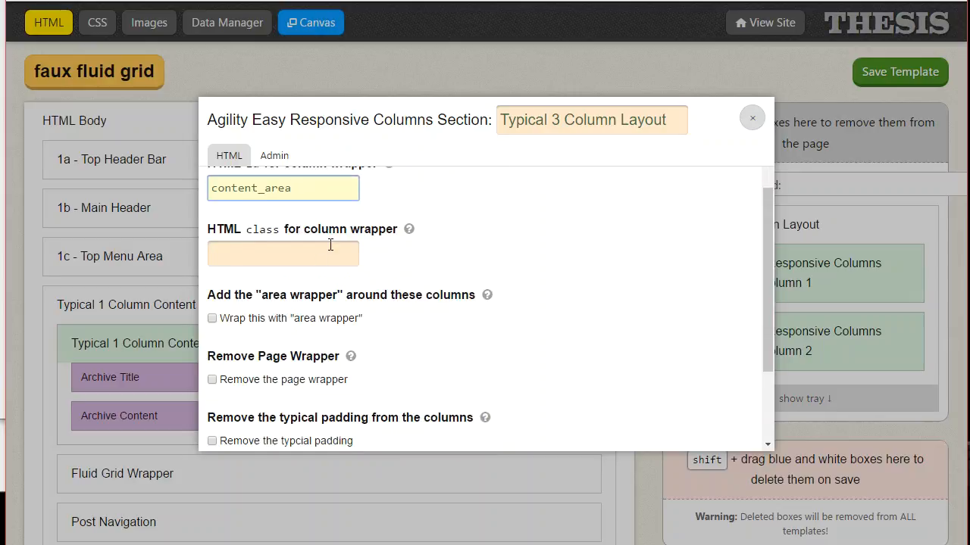
left_click(212, 319)
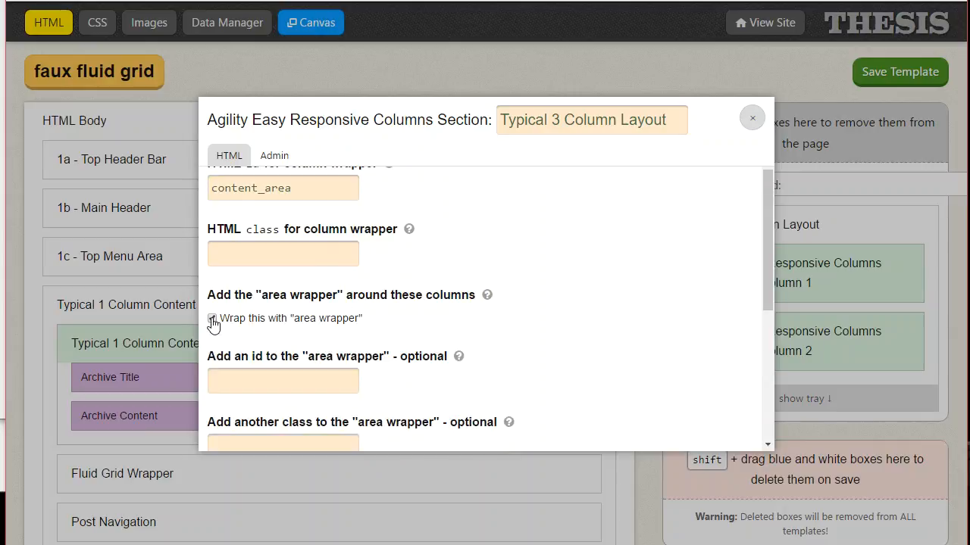
scroll(381, 316, "up", 3)
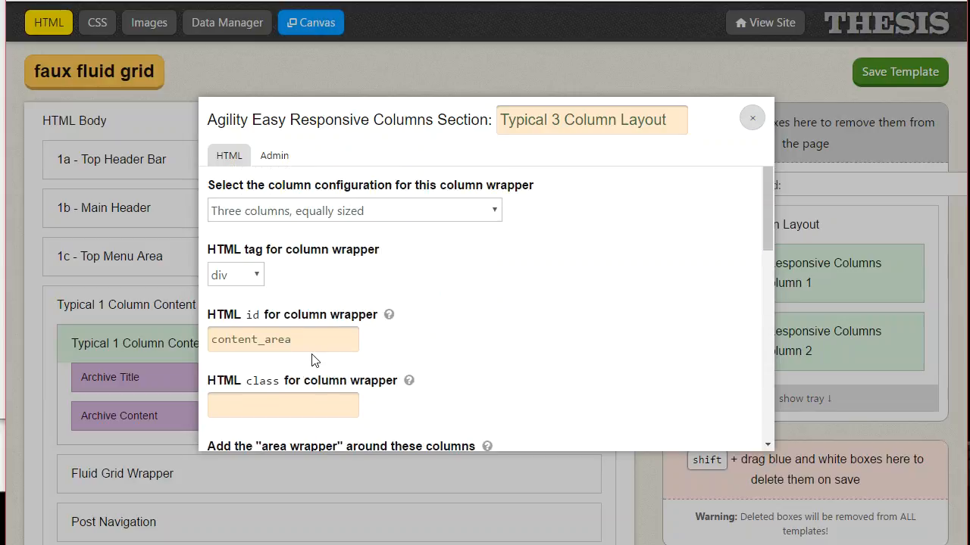
double_click(309, 337)
key("ctrl+c")
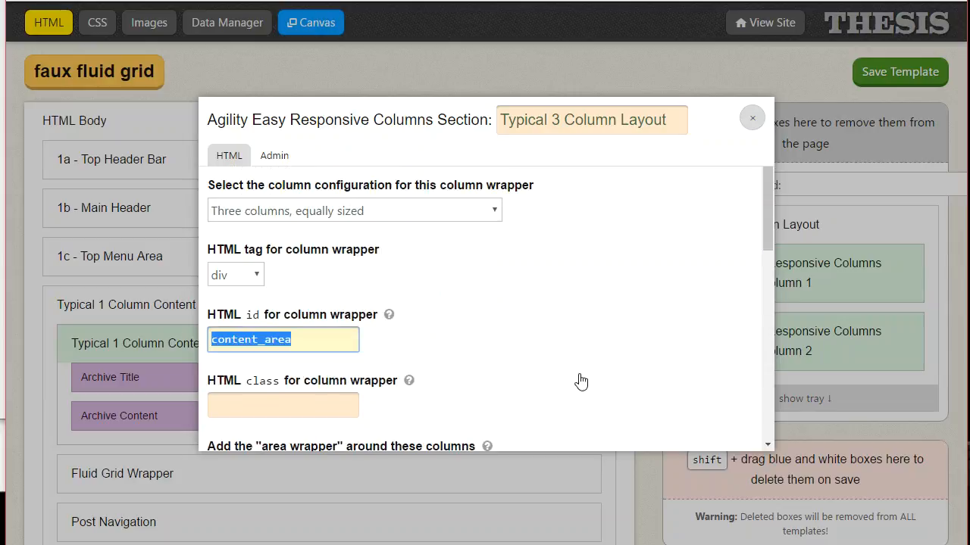
key("BackSpace")
scroll(515, 307, "down", 3)
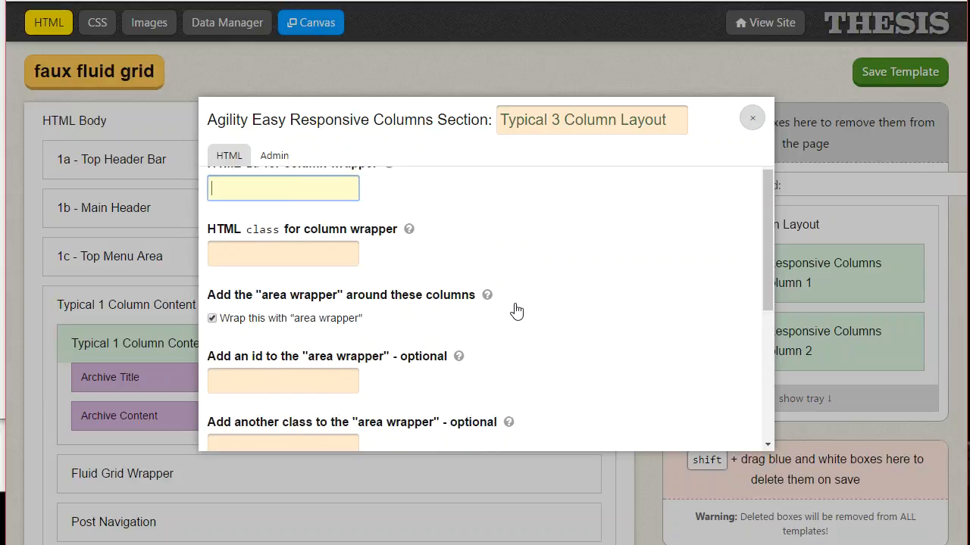
left_click(292, 384)
key("ctrl+v")
scroll(565, 336, "down", 2)
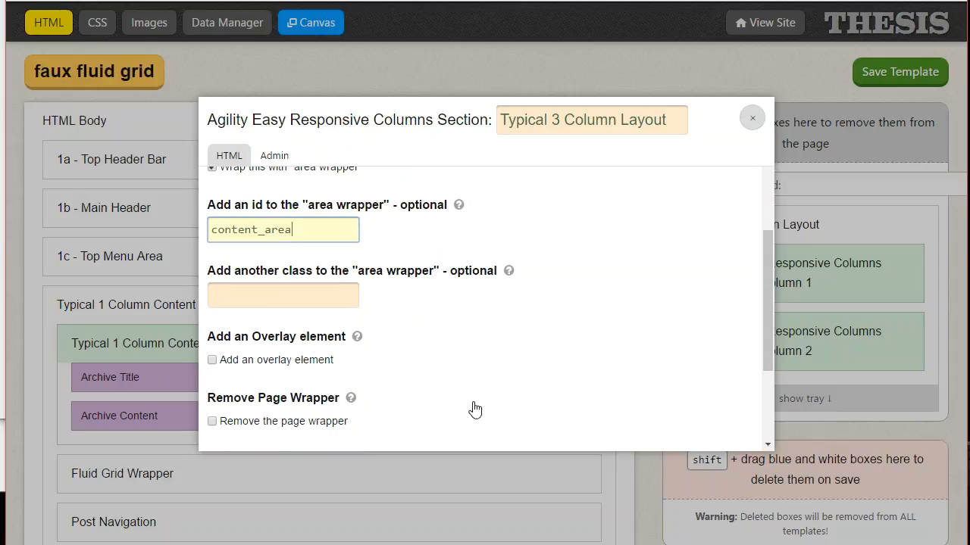
scroll(492, 409, "up", 3)
scroll(618, 419, "up", 5)
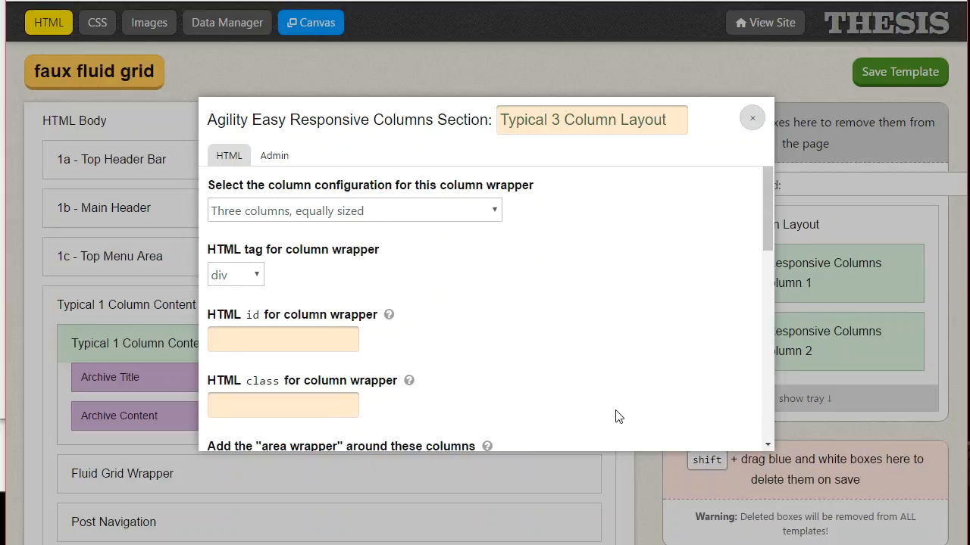
left_click(749, 119)
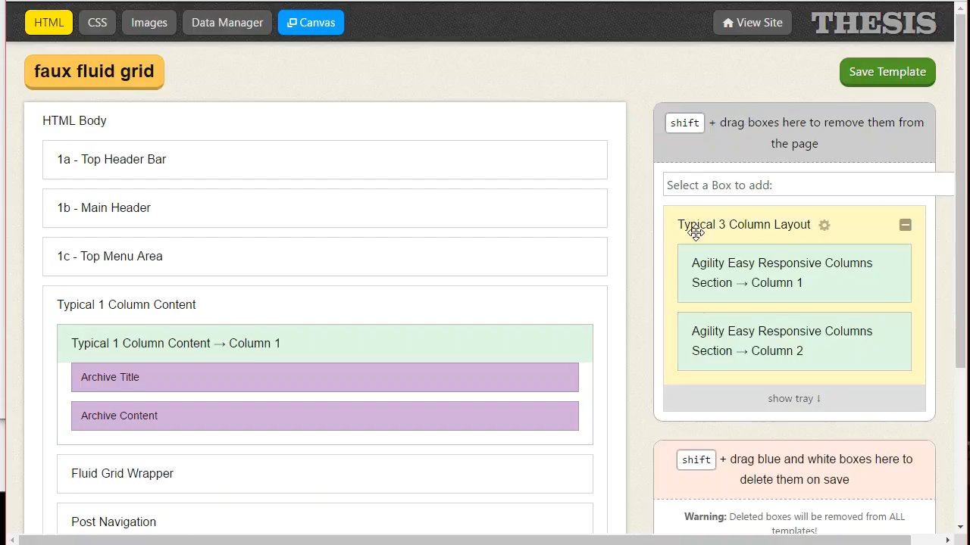
- Place the Typical 3 Column Layout box directly below 1c - Top Menu Area and move its two column boxes into its tray
left_click_drag(685, 224, 289, 122)
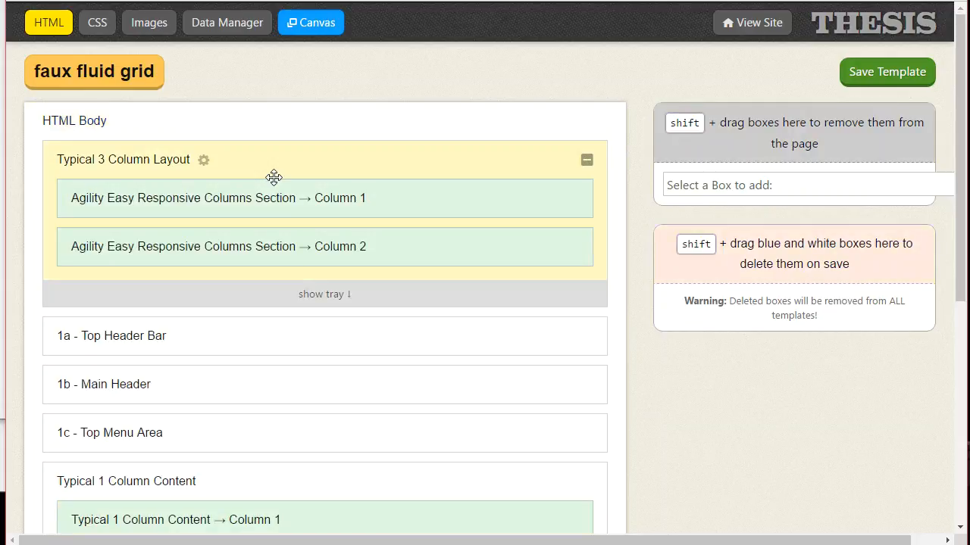
left_click_drag(273, 161, 281, 320)
scroll(455, 285, "down", 3)
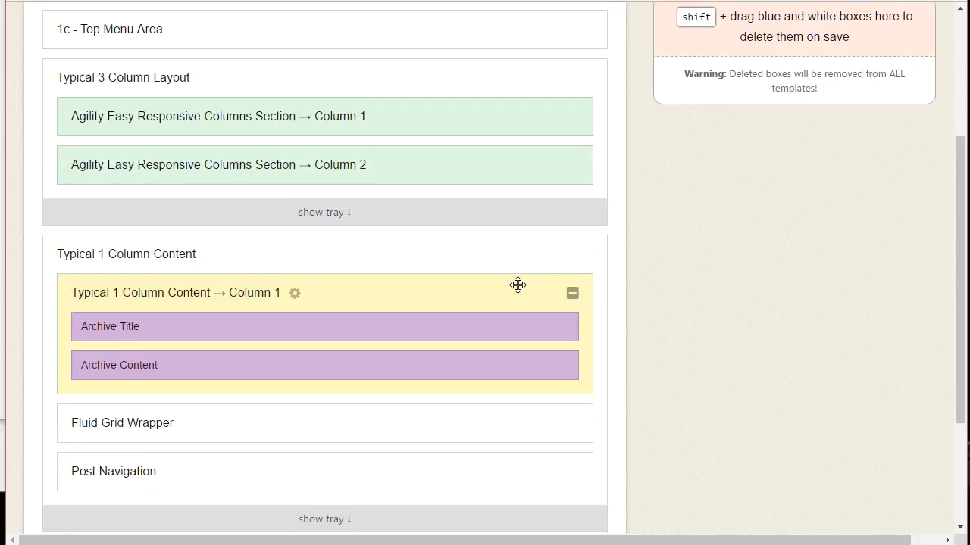
left_click_drag(295, 159, 299, 211)
left_click_drag(315, 118, 310, 173)
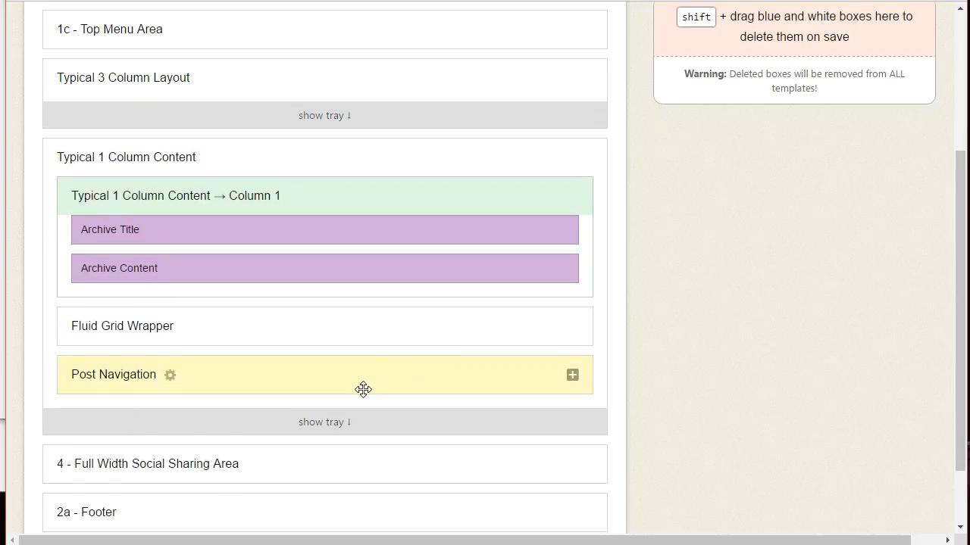
- Move Archive Title and Archive Content, in that order, from Typical 1 Column Content's Column 1 into the Typical 3 Column Layout box
scroll(363, 390, "up", 2)
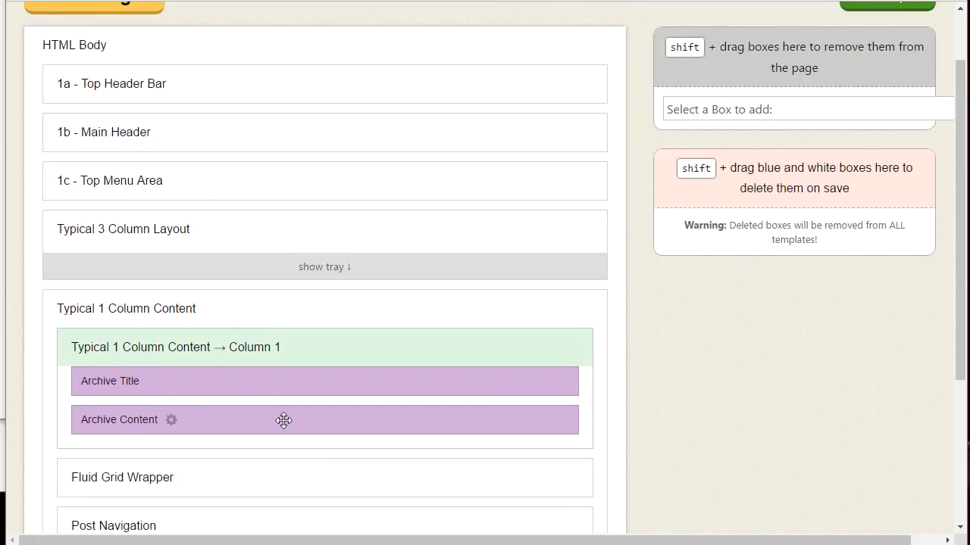
left_click_drag(284, 420, 290, 234)
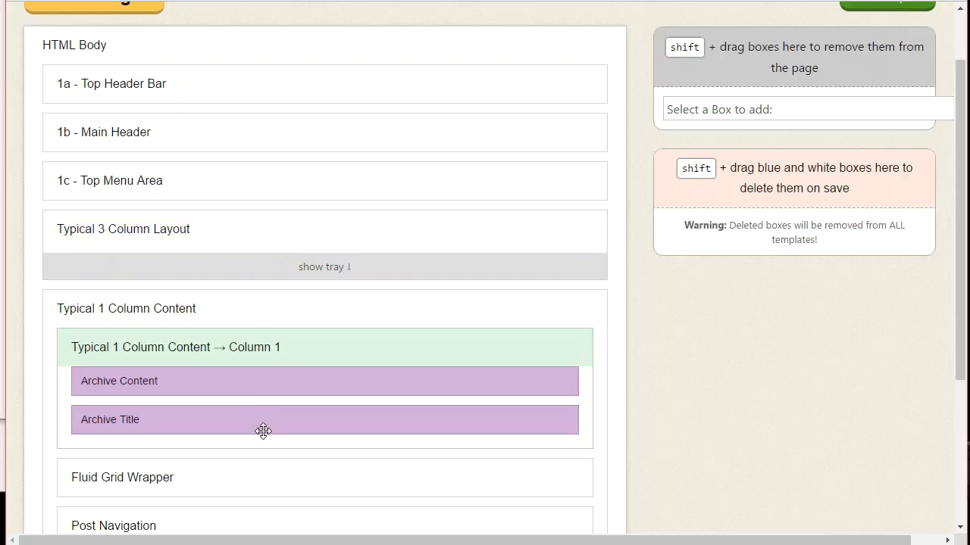
left_click_drag(277, 378, 298, 253)
left_click_drag(277, 414, 285, 229)
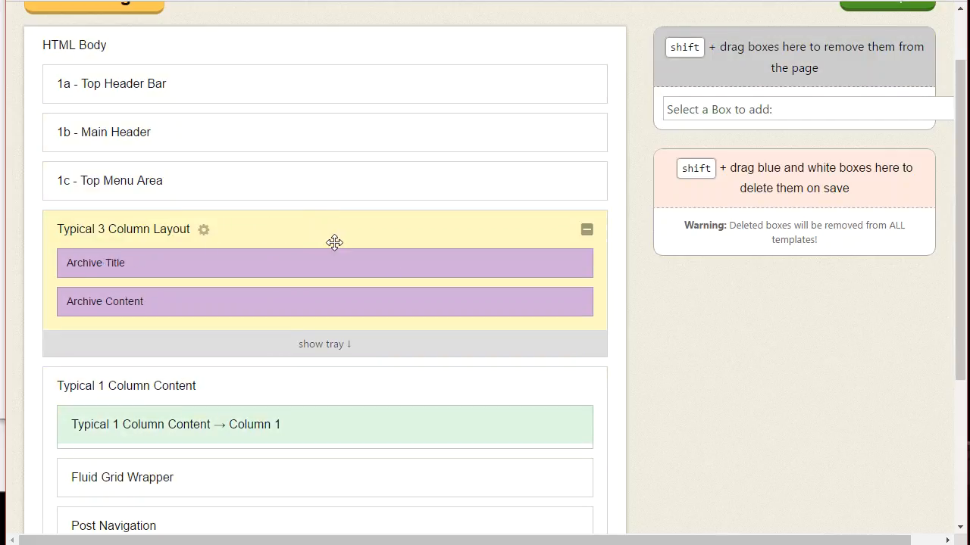
- Move the Post Navigation box from Typical 1 Column Content into Typical 3 Column Layout, below Archive Content
scroll(338, 241, "down", 2)
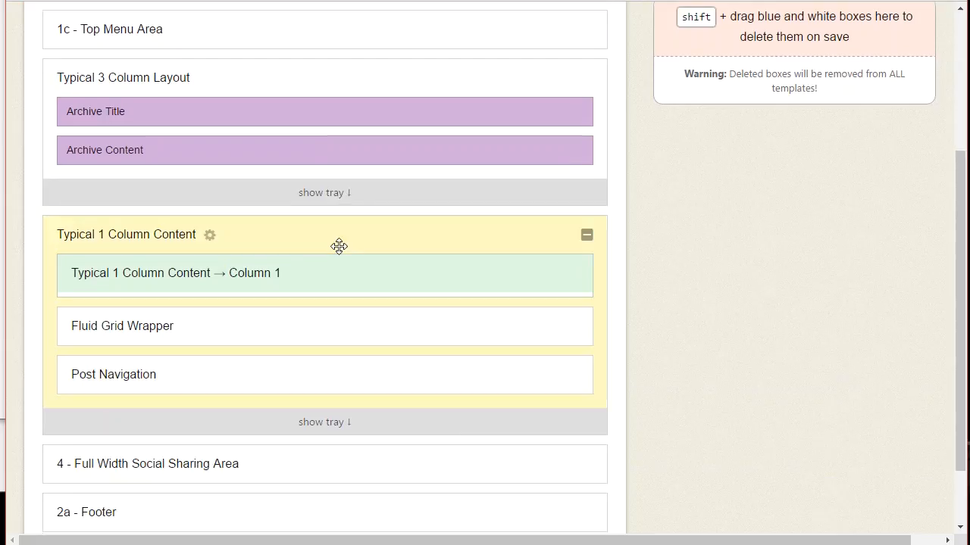
left_click(572, 377)
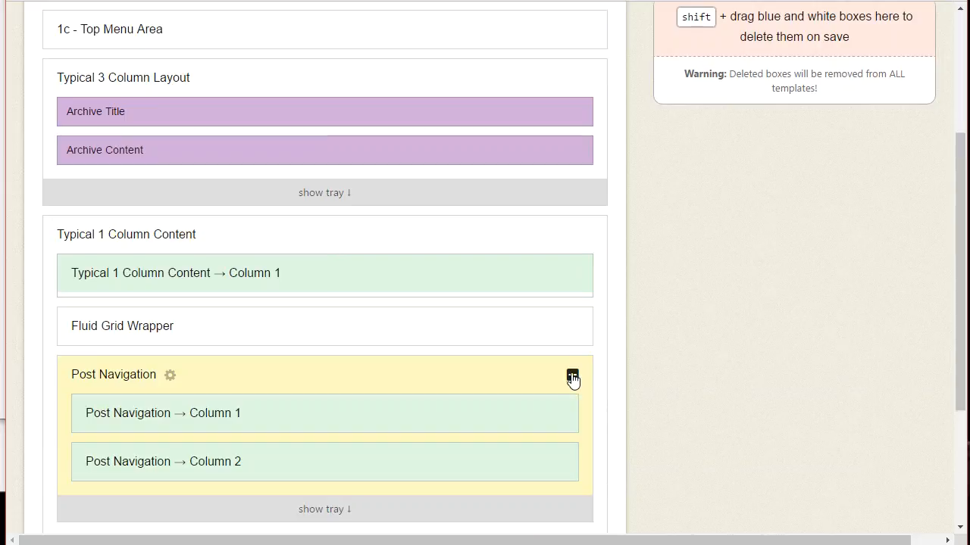
left_click(572, 377)
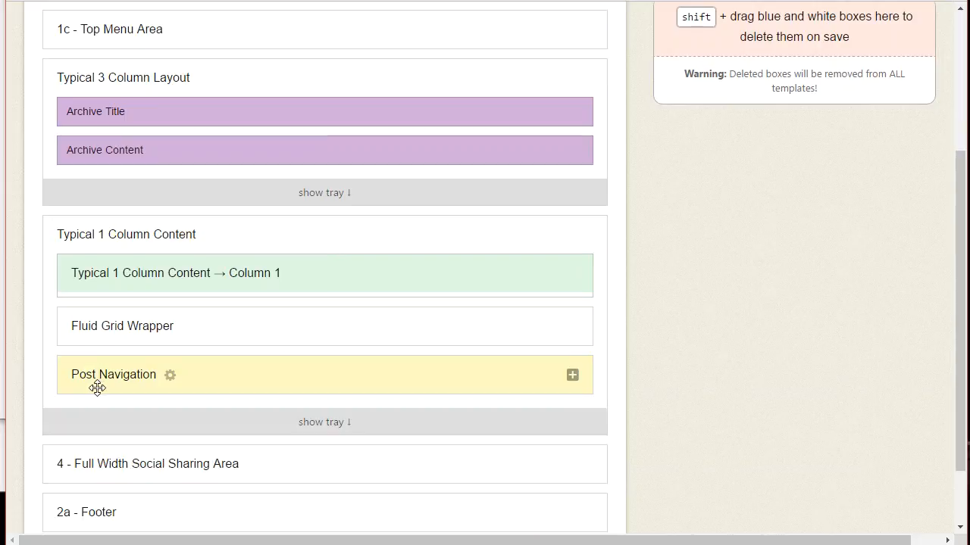
left_click_drag(89, 374, 108, 192)
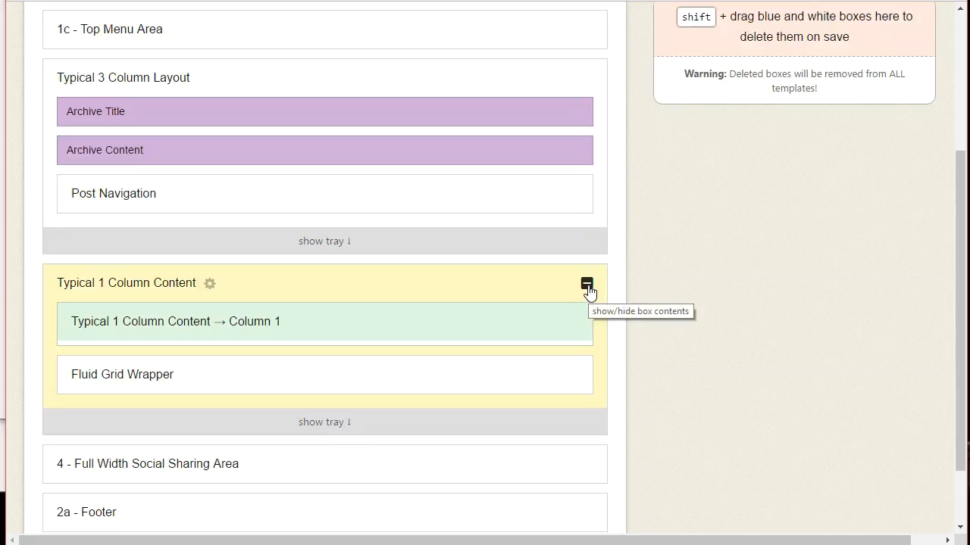
- Collapse the Typical 1 Column Content box, remove it from the page and save the template
left_click(587, 285)
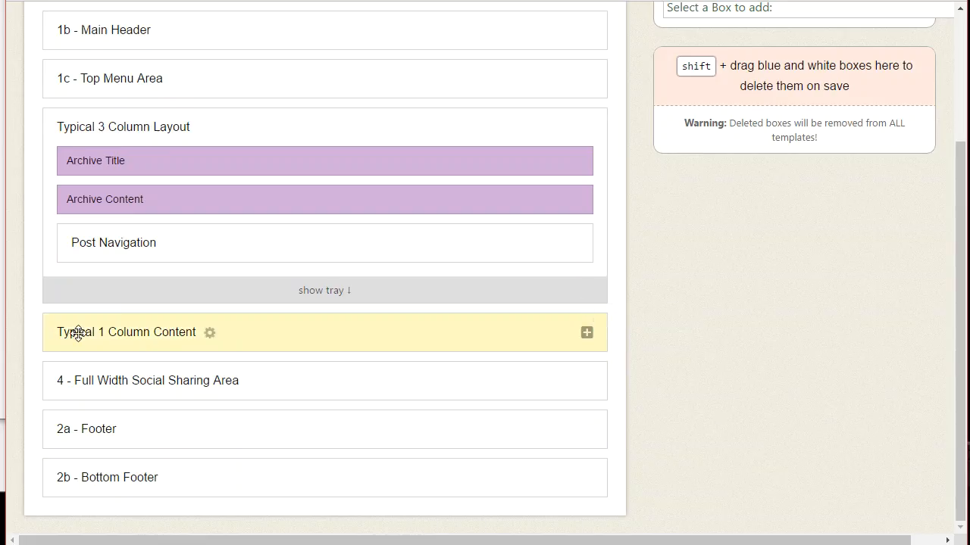
scroll(770, 383, "up", 1)
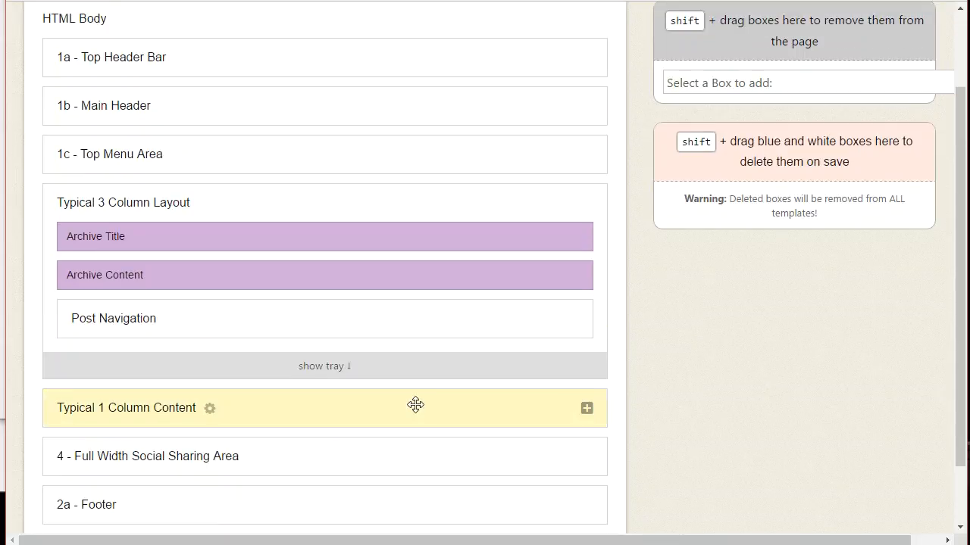
left_click_drag(78, 404, 746, 26)
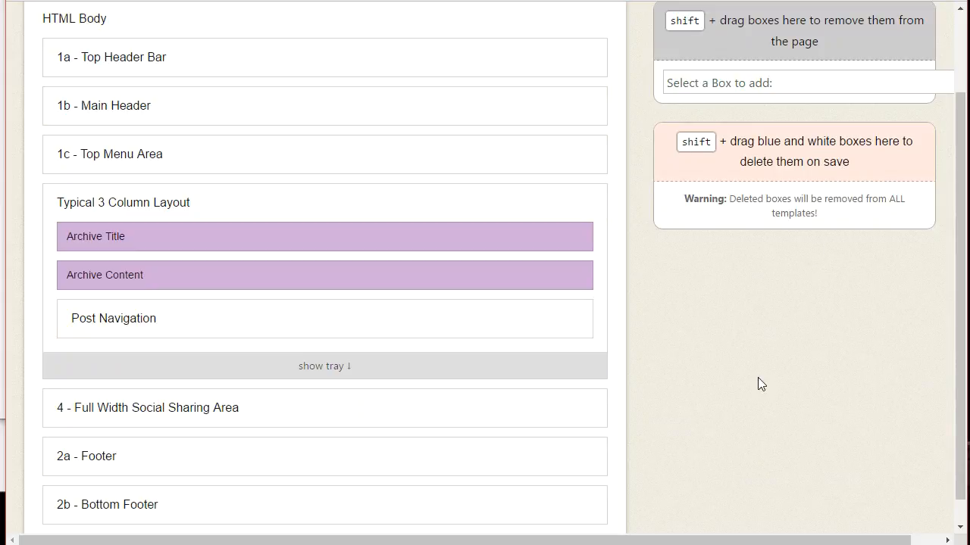
scroll(749, 382, "up", 1)
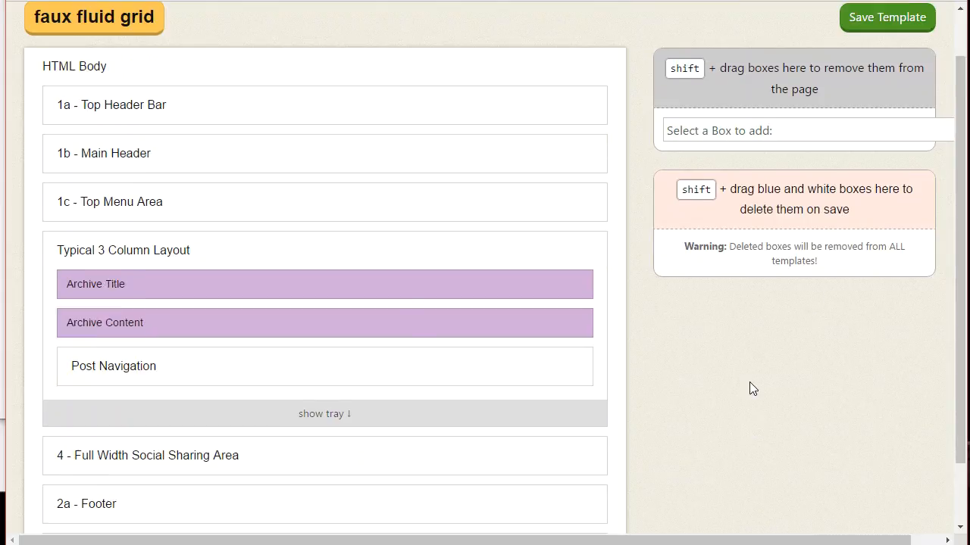
left_click(895, 50)
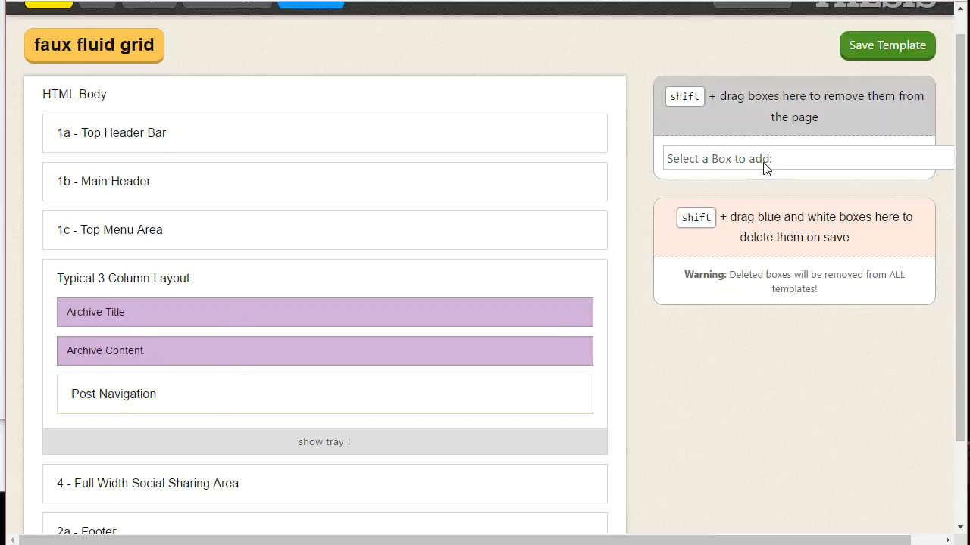
- Add a new Post Box to the template's box holding area
left_click(815, 160)
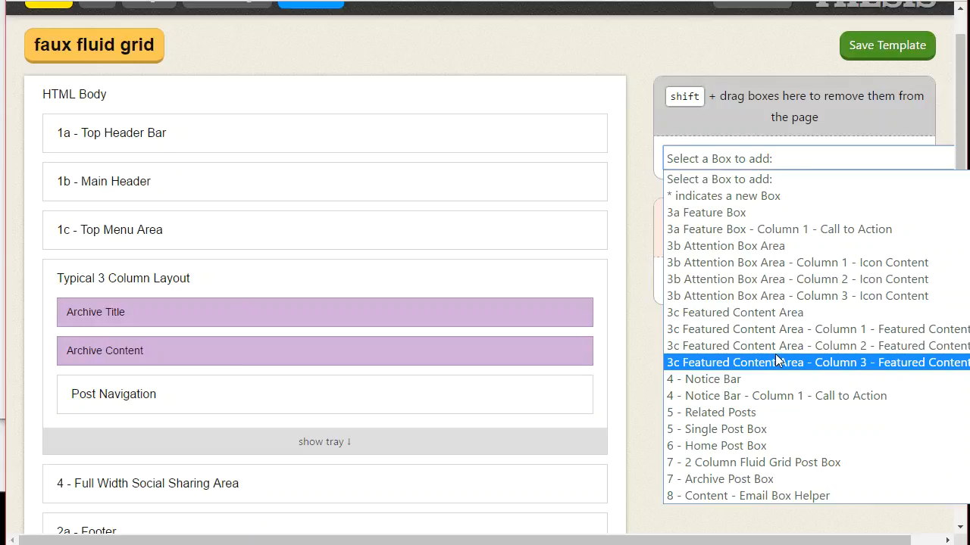
scroll(769, 333, "down", 8)
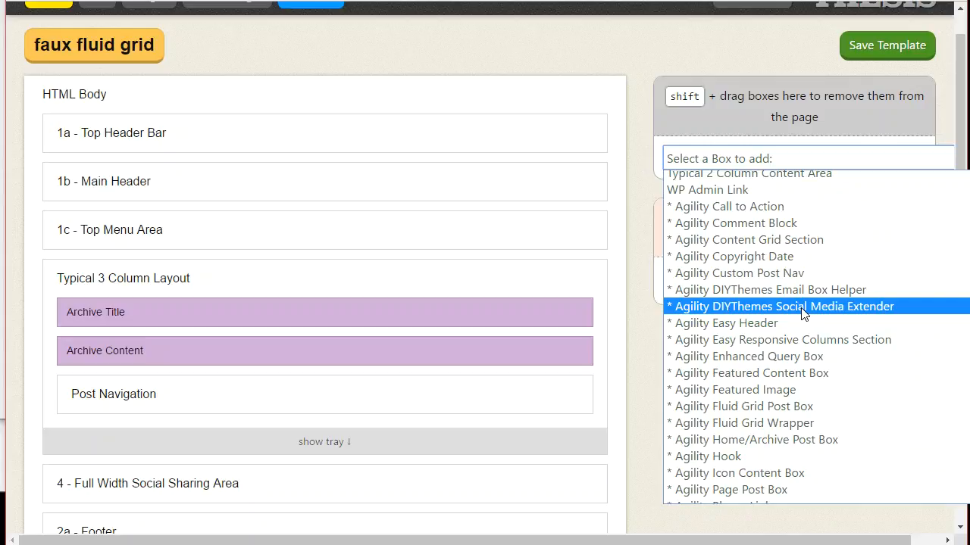
scroll(803, 313, "down", 3)
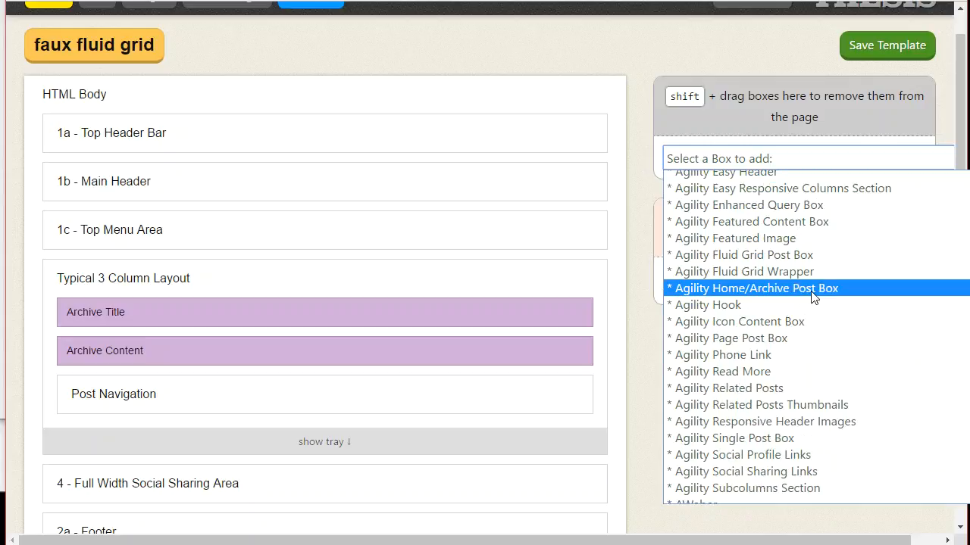
scroll(812, 297, "down", 3)
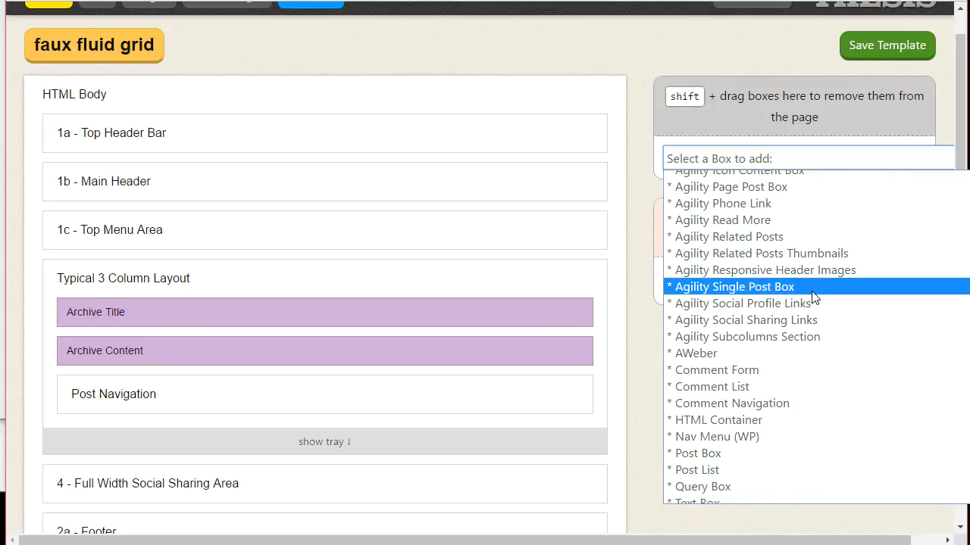
left_click(727, 455)
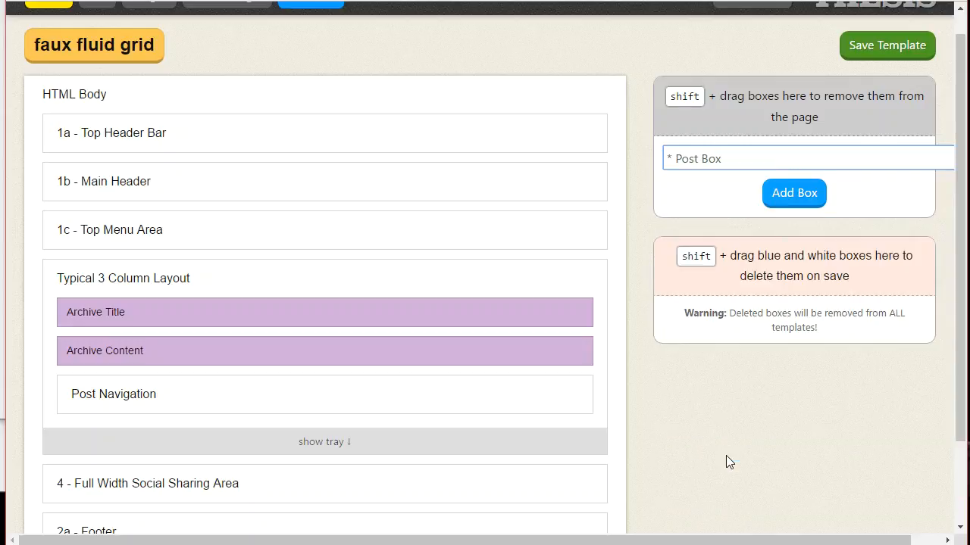
left_click(785, 194)
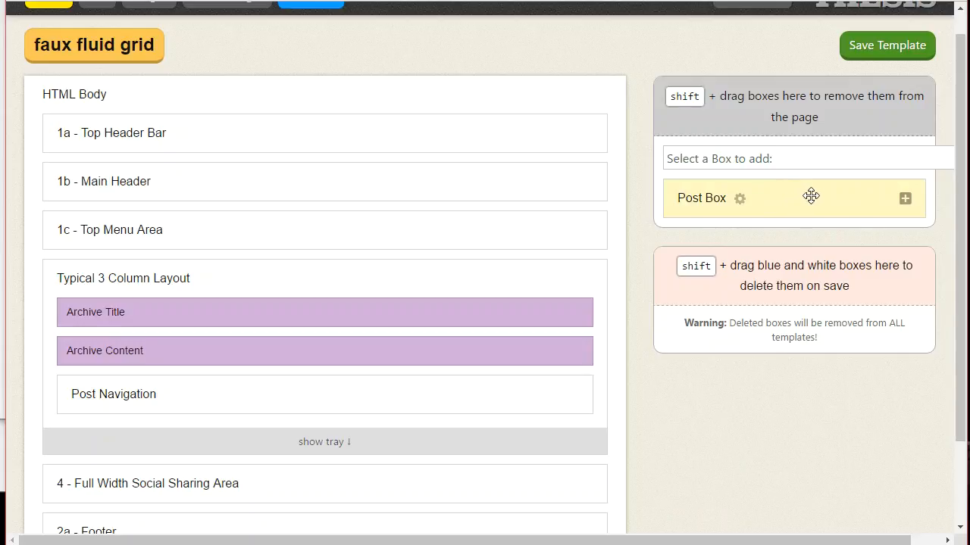
- Rename the new Post Box as "Faux Fluid Grid Post Box"
left_click(738, 199)
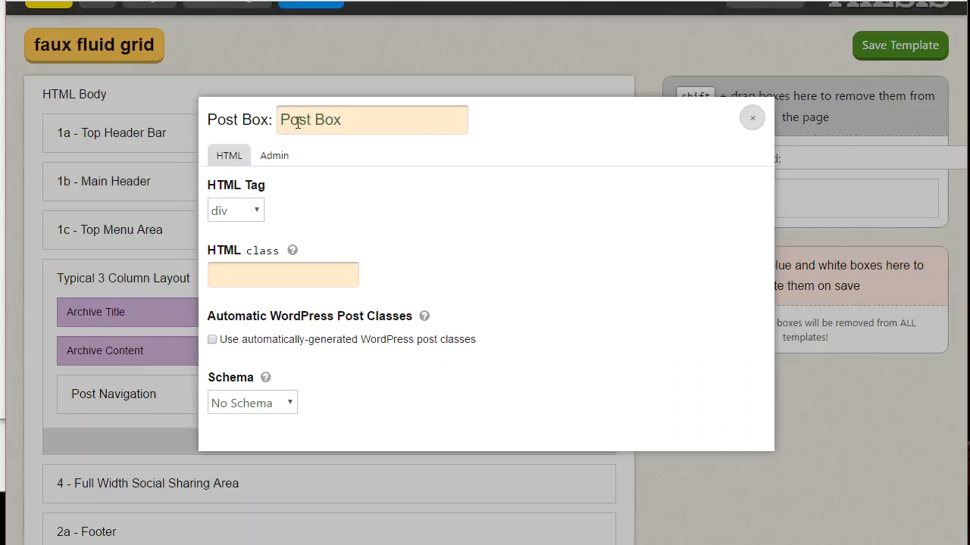
left_click_drag(308, 122, 257, 123)
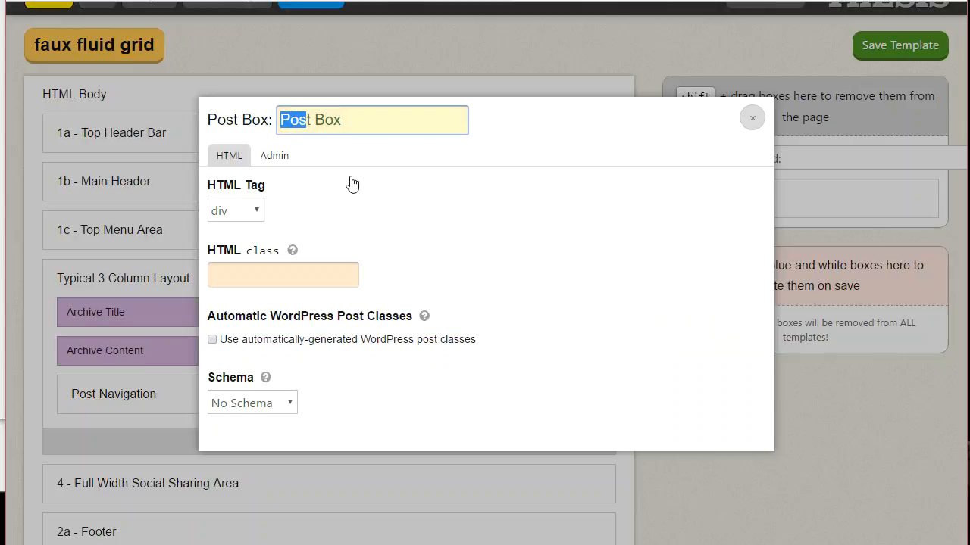
key("BackSpace")
key("Delete")
key("Delete")
type("Faux F")
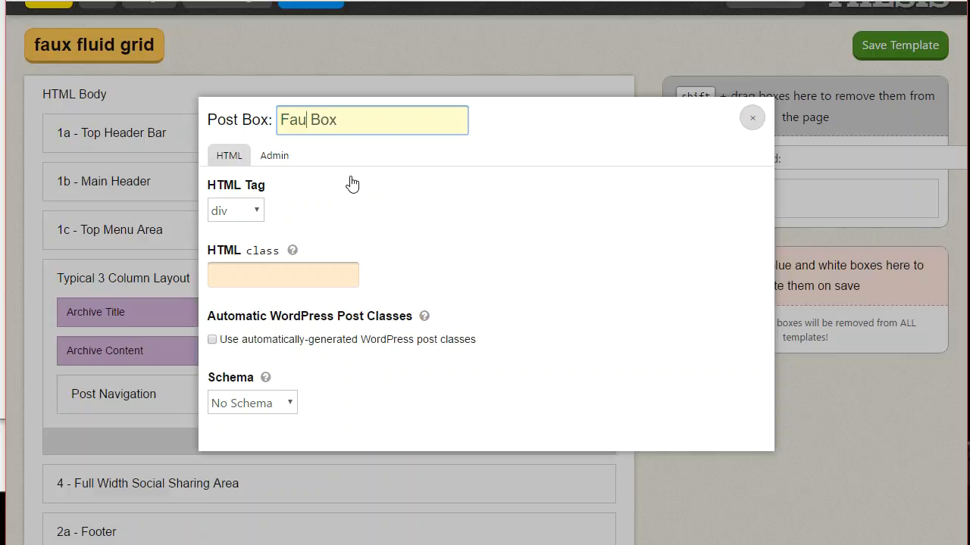
type("luid Grid Post")
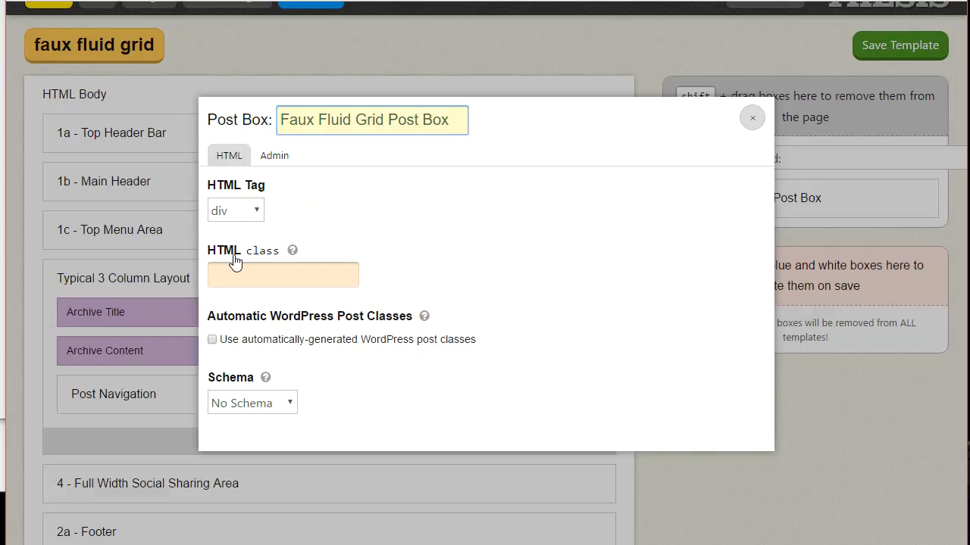
- Give the Faux Fluid Grid Post Box the HTML class one-third and the Article schema, and close its settings
left_click(297, 277)
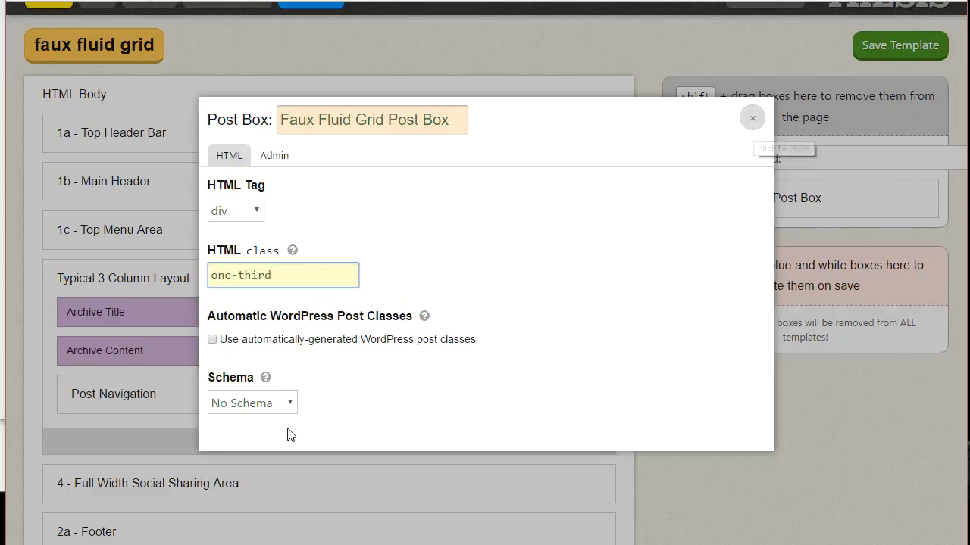
left_click(279, 405)
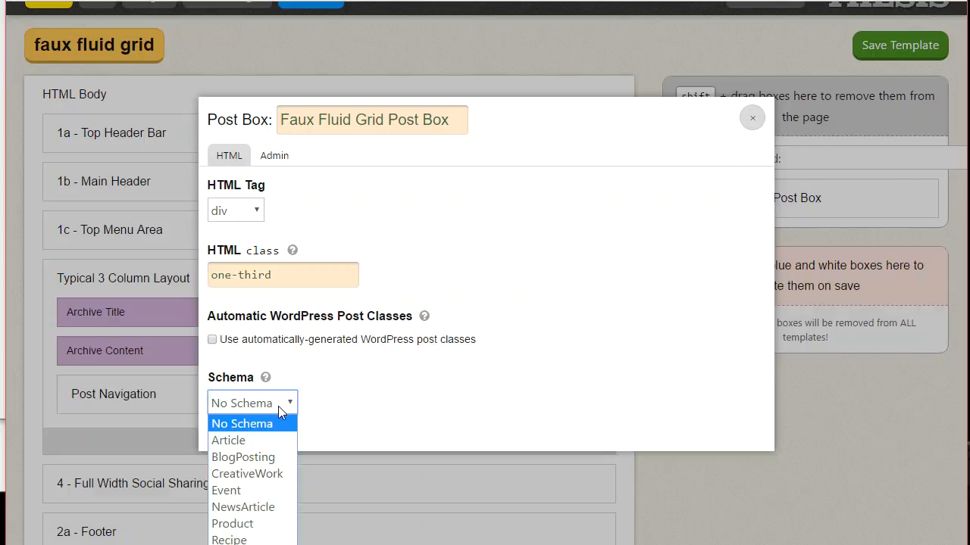
left_click(225, 440)
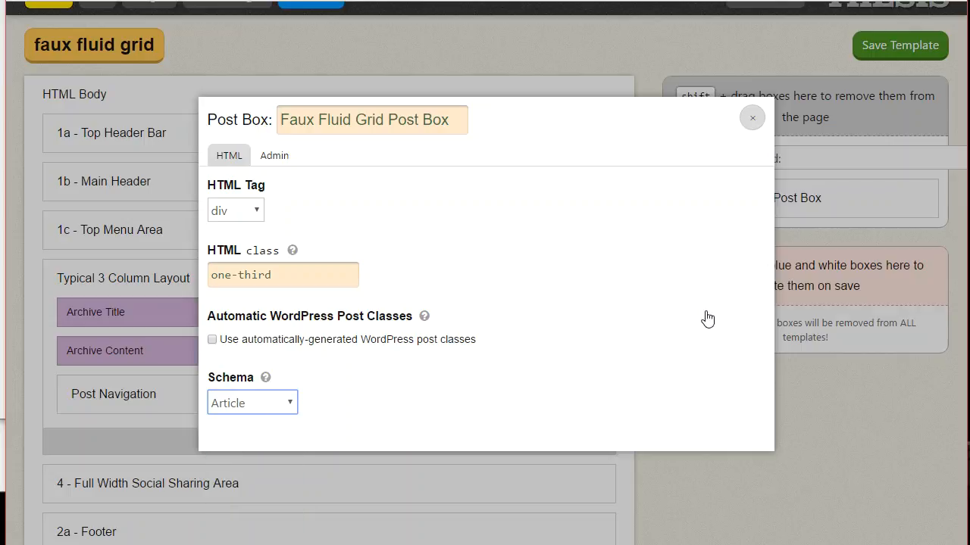
left_click(753, 121)
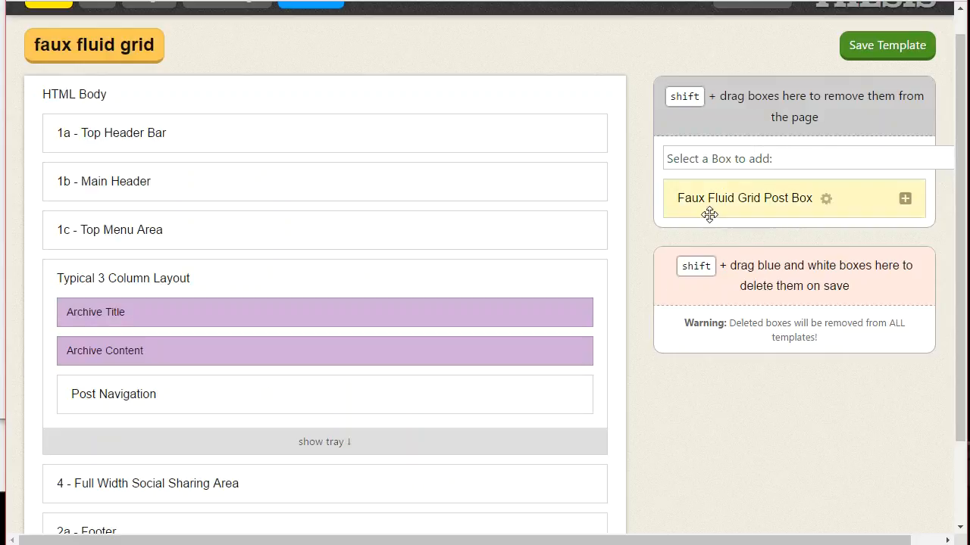
- Place the Faux Fluid Grid Post Box in Typical 3 Column Layout between Archive Content and Post Navigation, and expand it
mouse_move(716, 199)
left_click_drag(741, 196, 246, 387)
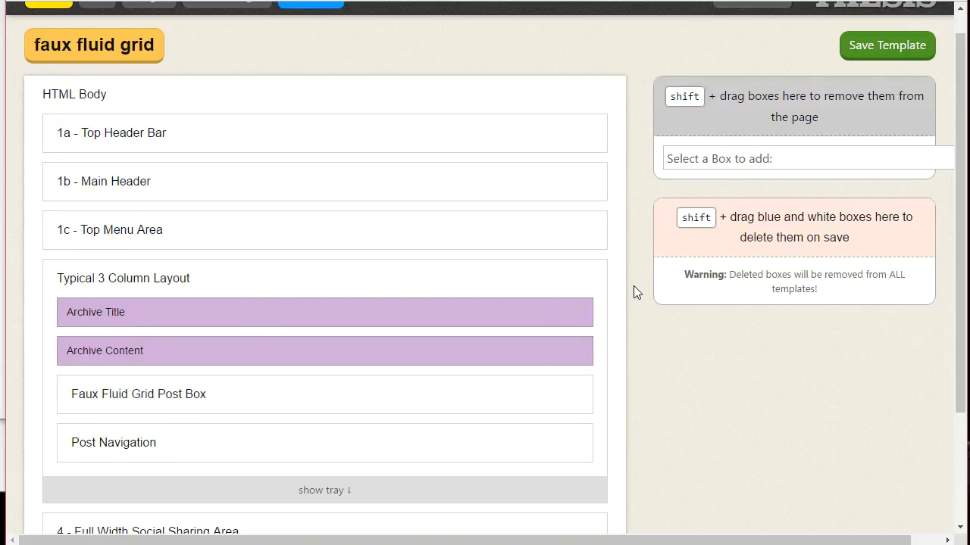
scroll(630, 302, "down", 2)
left_click(572, 242)
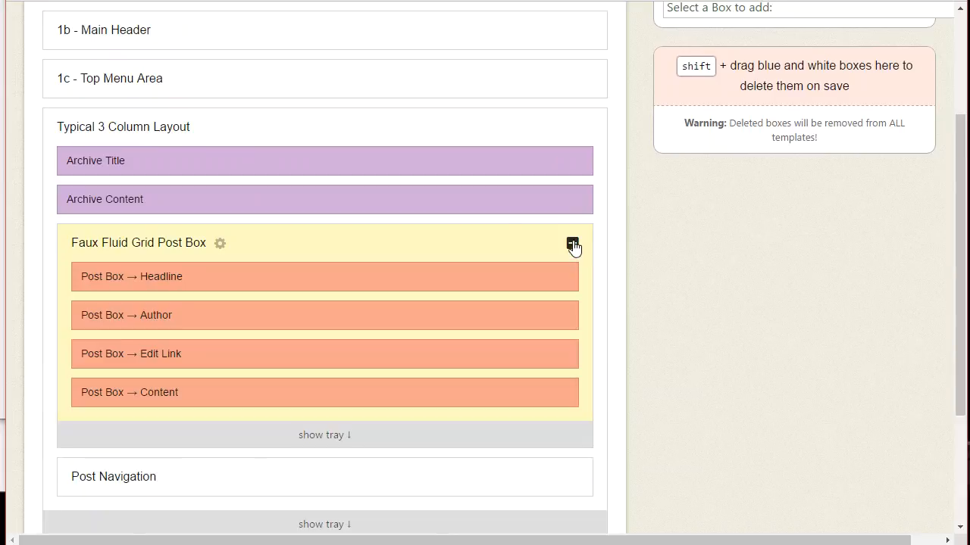
- Remove the Author, Edit Link and Content boxes from the active area of the Faux Fluid Grid Post Box
scroll(576, 216, "down", 2)
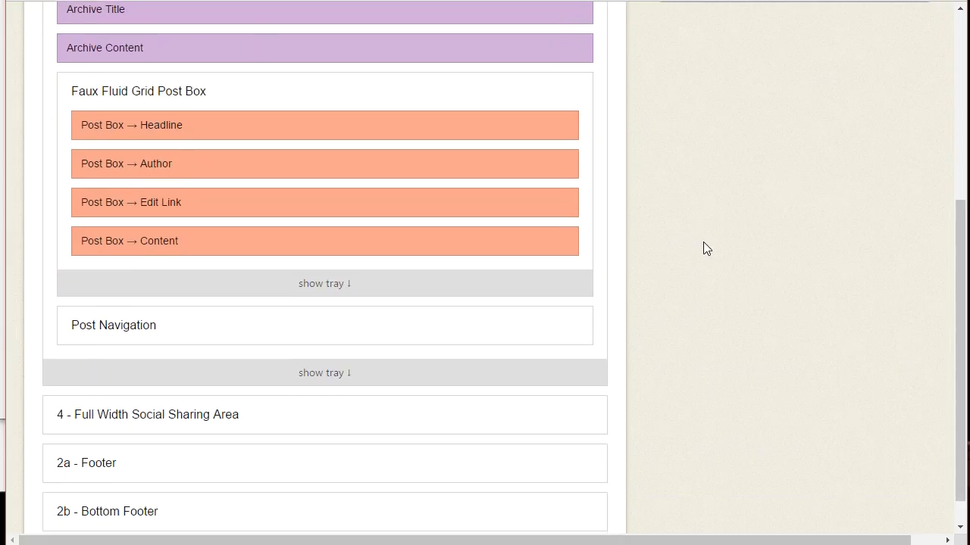
left_click_drag(262, 237, 268, 300)
left_click_drag(266, 220, 265, 294)
- Add the WP Featured Image, Read More and Extended Excerpt boxes to the Faux Fluid Grid Post Box's active area
left_click(326, 260)
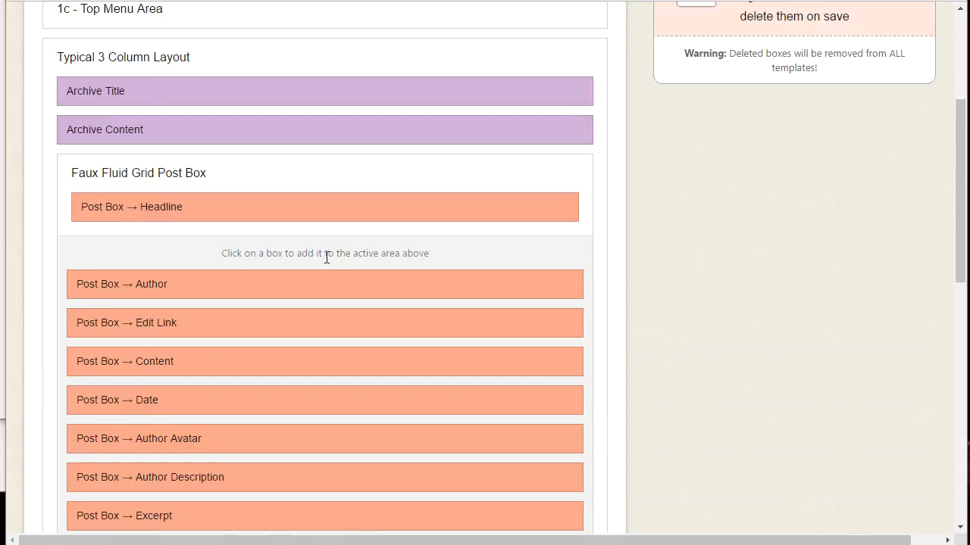
scroll(327, 259, "down", 1)
scroll(326, 269, "down", 3)
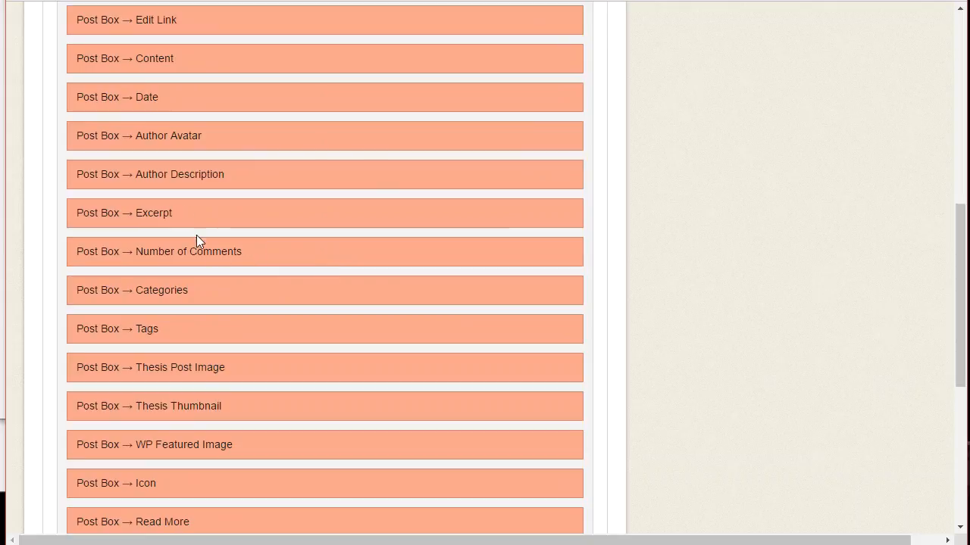
scroll(304, 291, "down", 1)
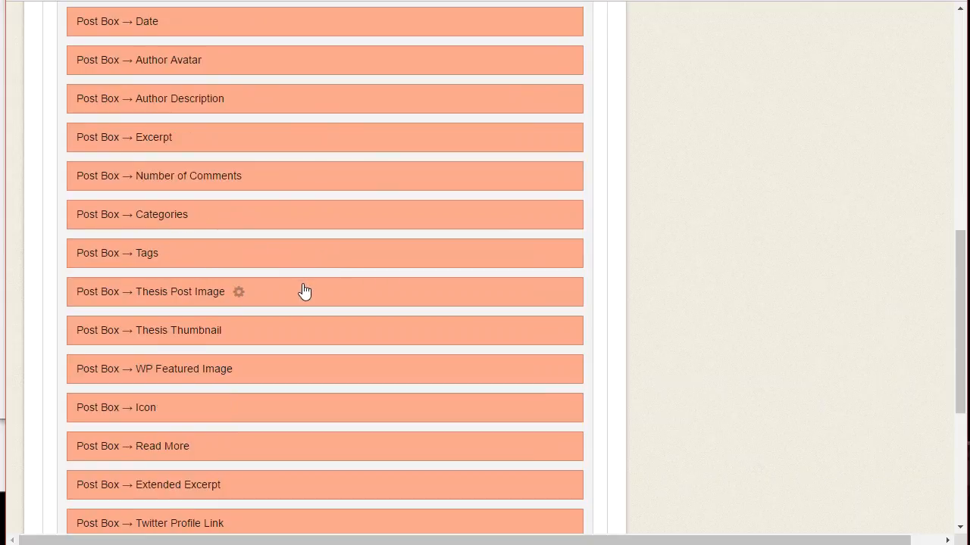
scroll(304, 290, "down", 2)
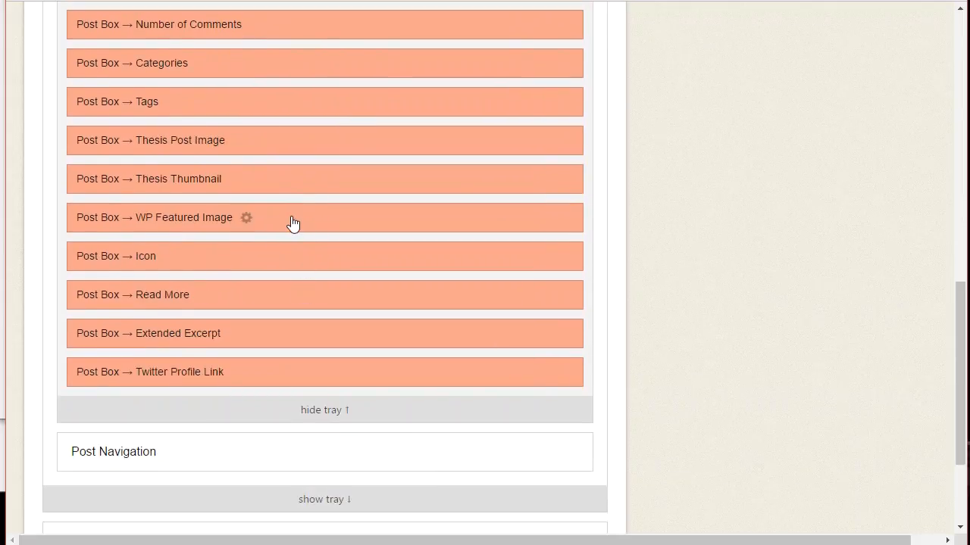
left_click(293, 223)
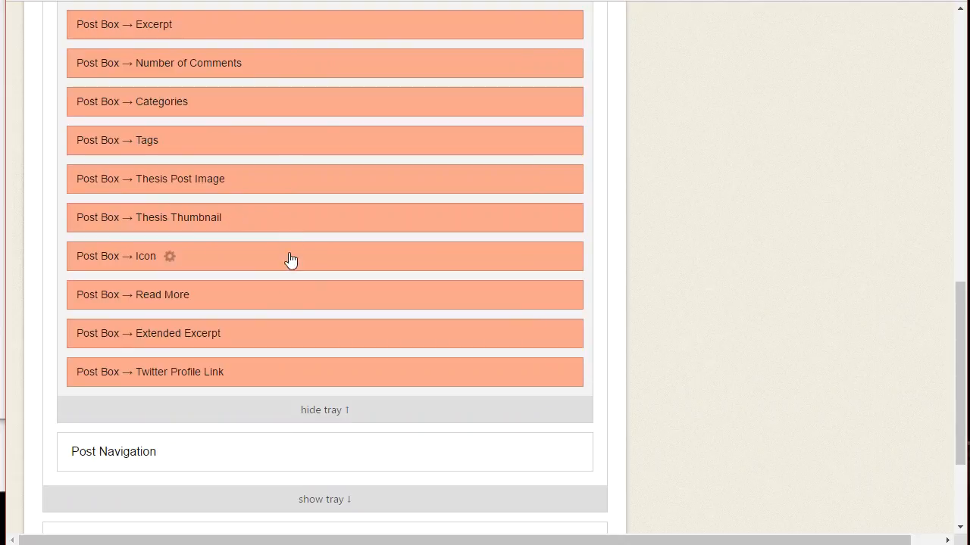
left_click(286, 301)
left_click(290, 335)
- Reorder the Faux Fluid Grid Post Box contents as WP Featured Image, Headline, Extended Excerpt, Read More
scroll(314, 309, "up", 6)
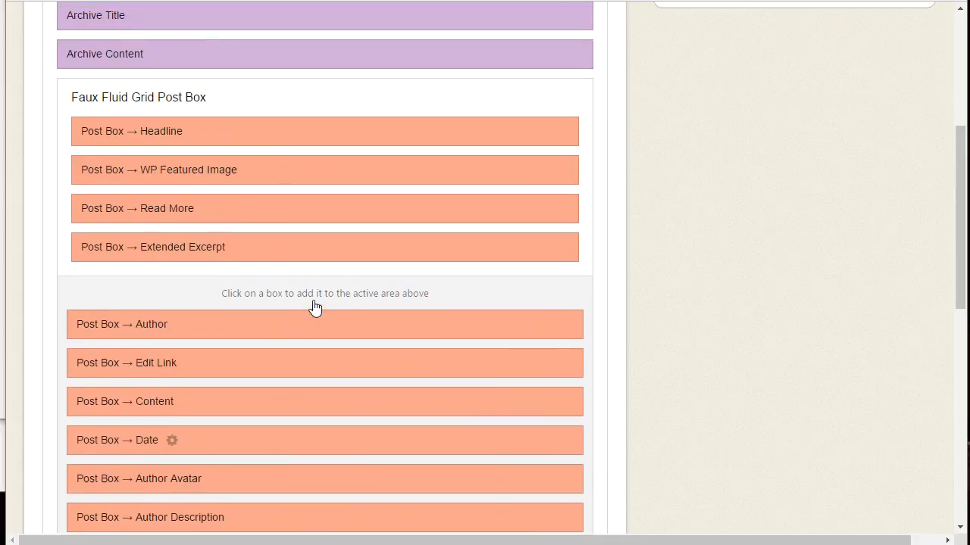
left_click_drag(310, 171, 310, 123)
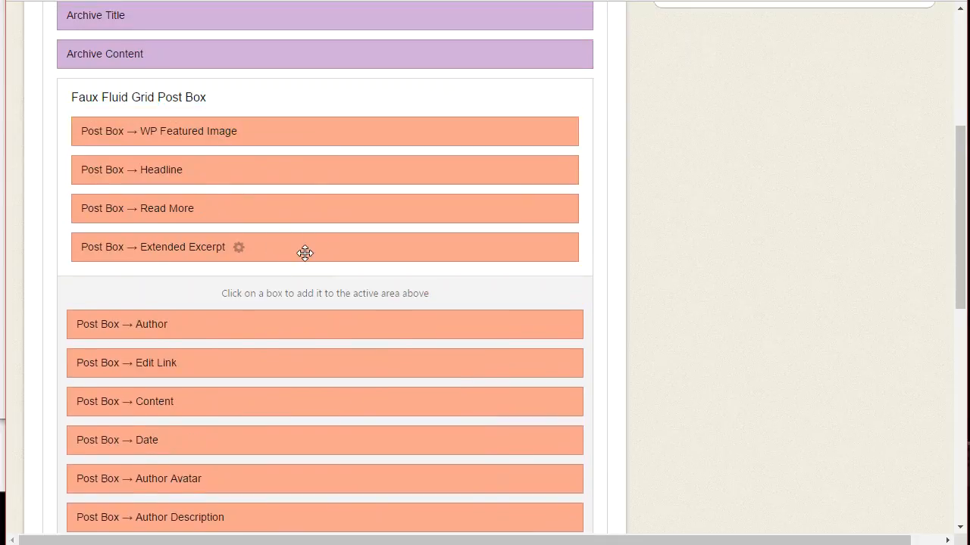
left_click_drag(305, 250, 307, 202)
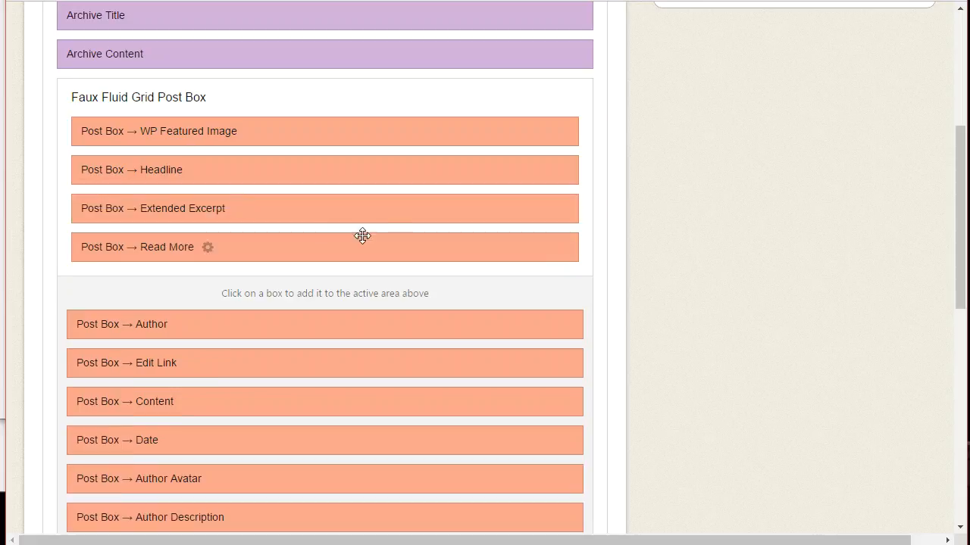
- Set the WP Featured Image box to the agility-featured-page size with centered (no wrap) default alignment
left_click(253, 132)
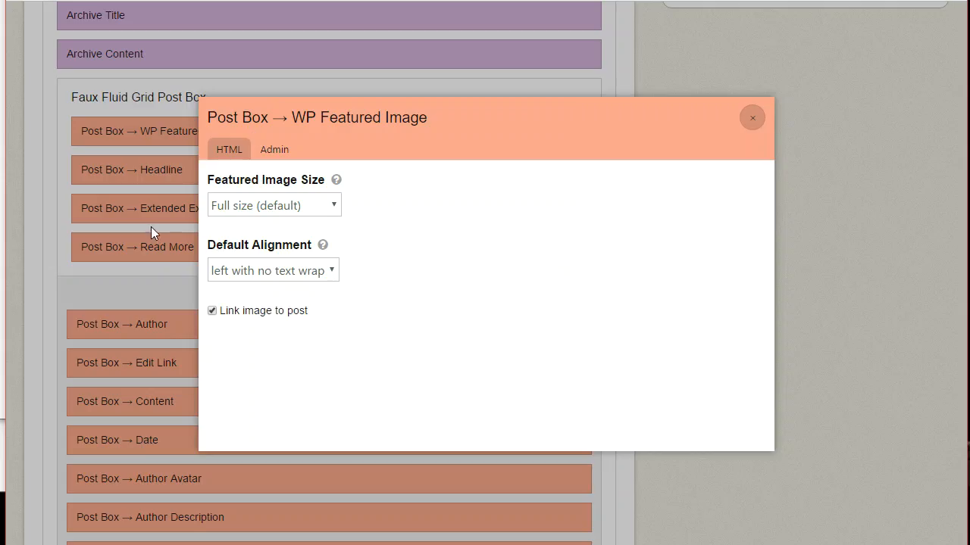
left_click(309, 206)
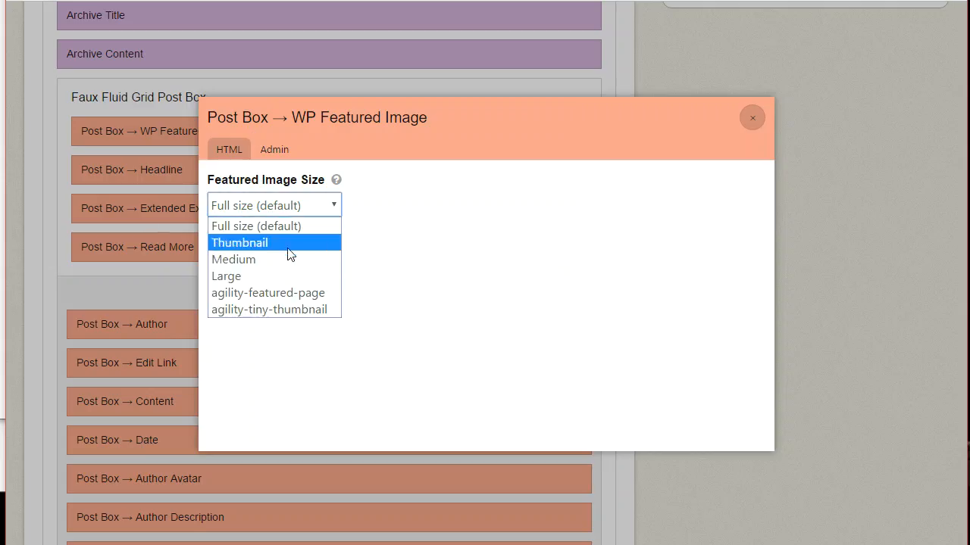
left_click(291, 293)
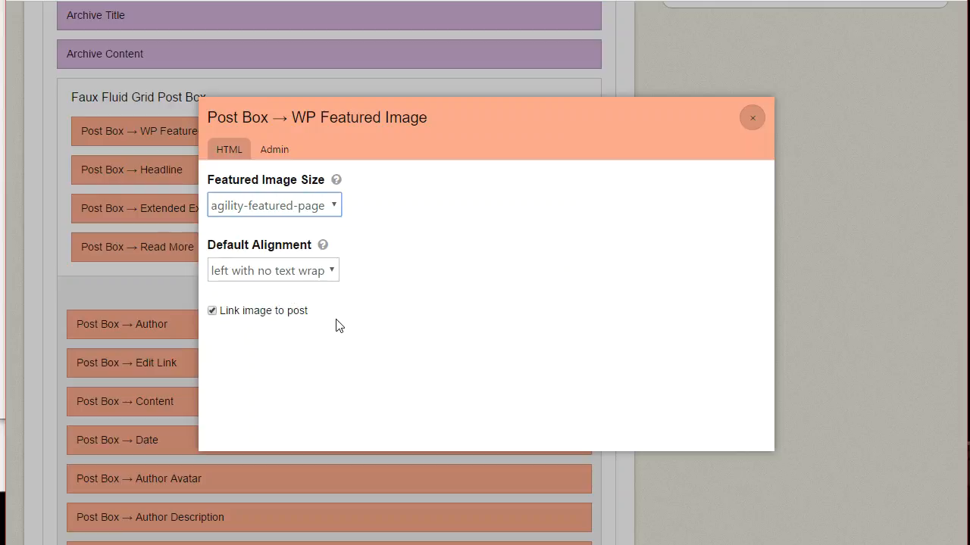
left_click(319, 270)
left_click(277, 341)
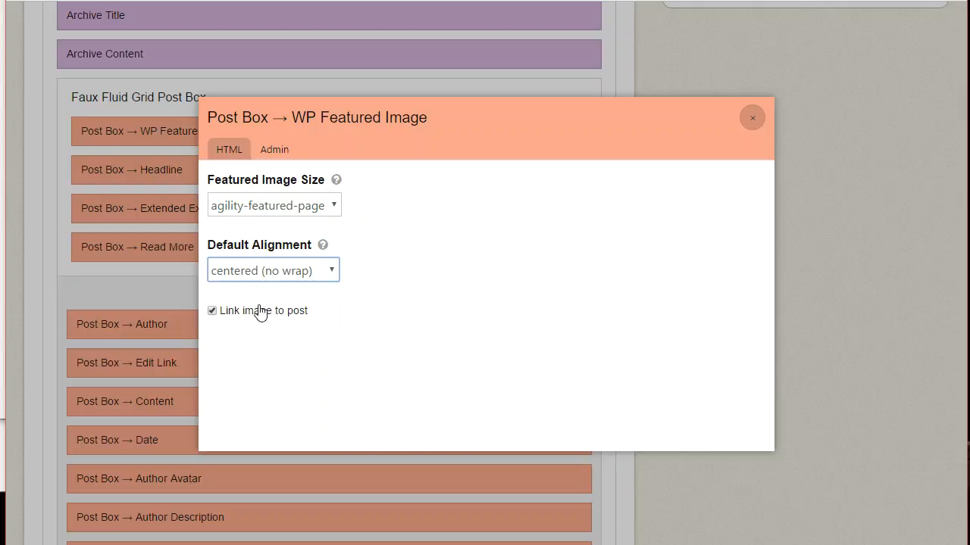
left_click(753, 118)
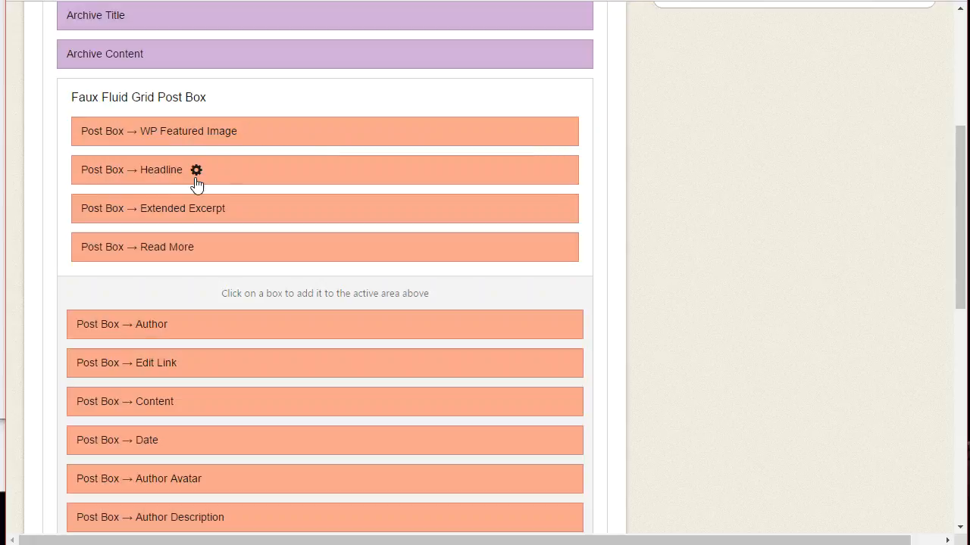
- Set the Headline box's HTML tag to h2 and link the headline to the article page
left_click(194, 170)
left_click(235, 203)
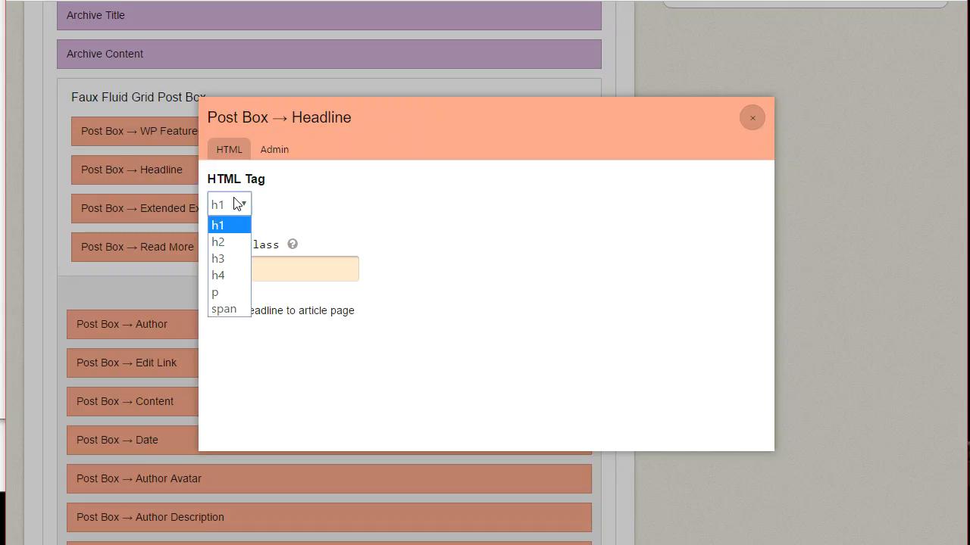
left_click(222, 242)
left_click(213, 312)
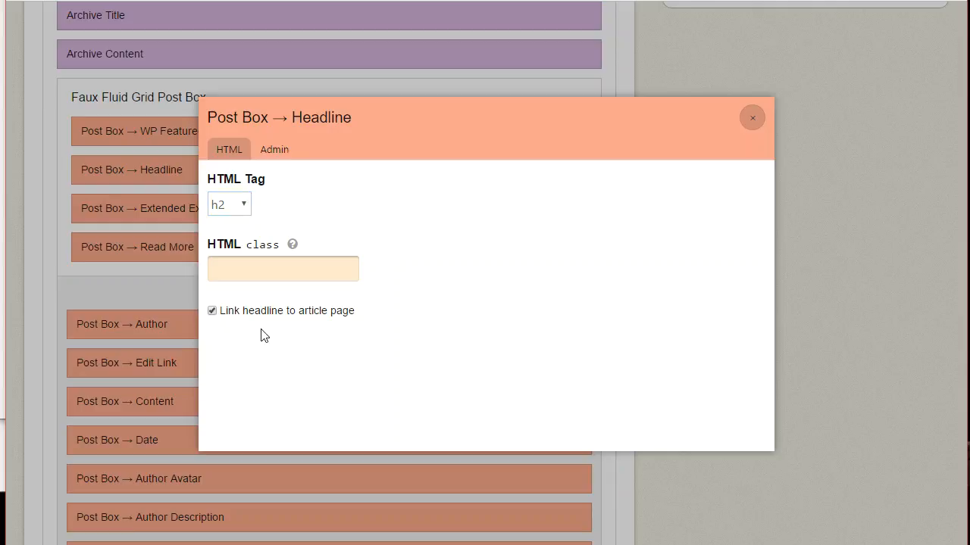
left_click(754, 121)
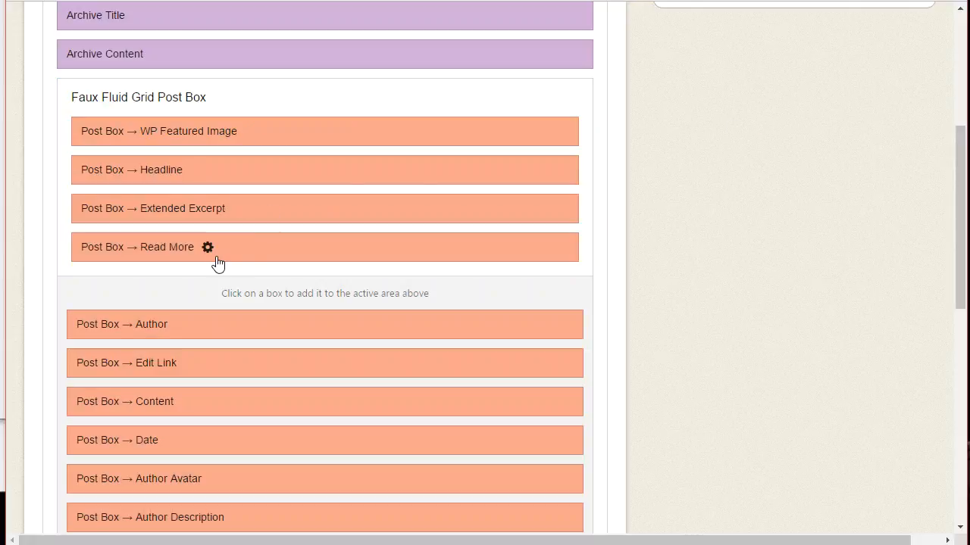
- Collapse the Faux Fluid Grid Post Box's tray of unused boxes and save the template
scroll(482, 249, "down", 7)
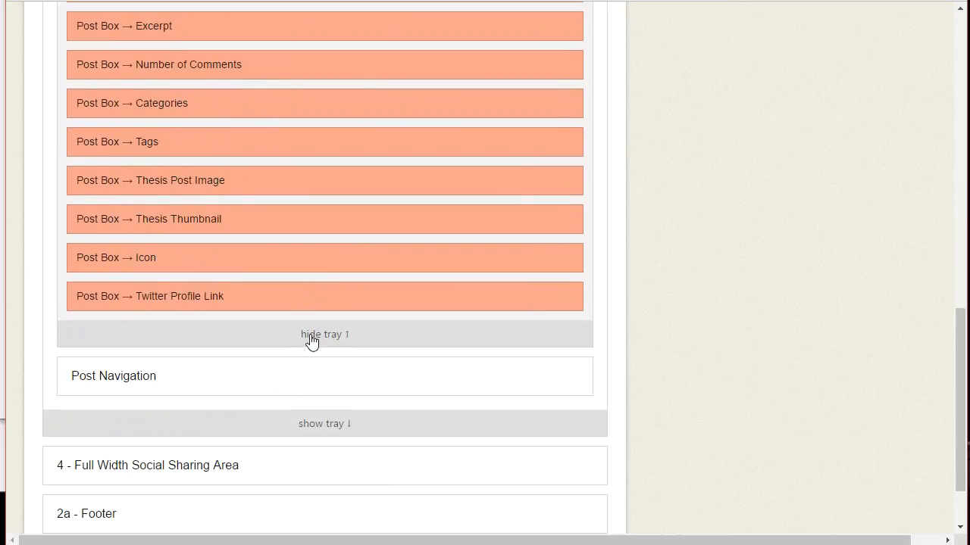
left_click(310, 335)
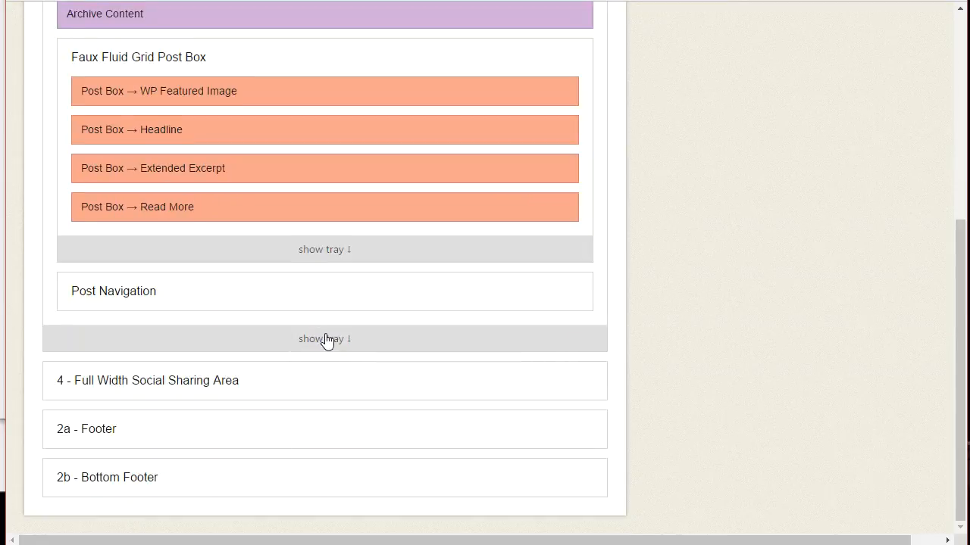
scroll(324, 339, "up", 2)
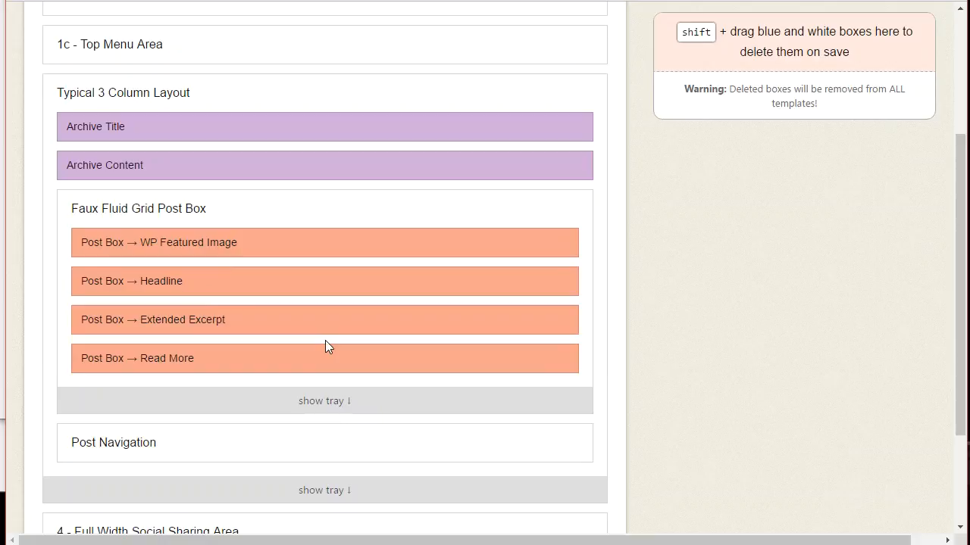
scroll(519, 243, "up", 3)
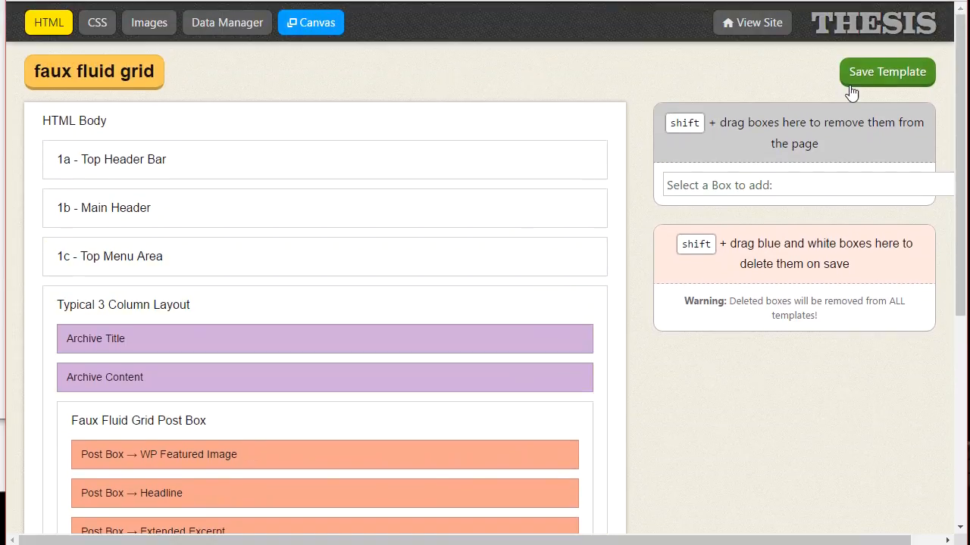
left_click(888, 74)
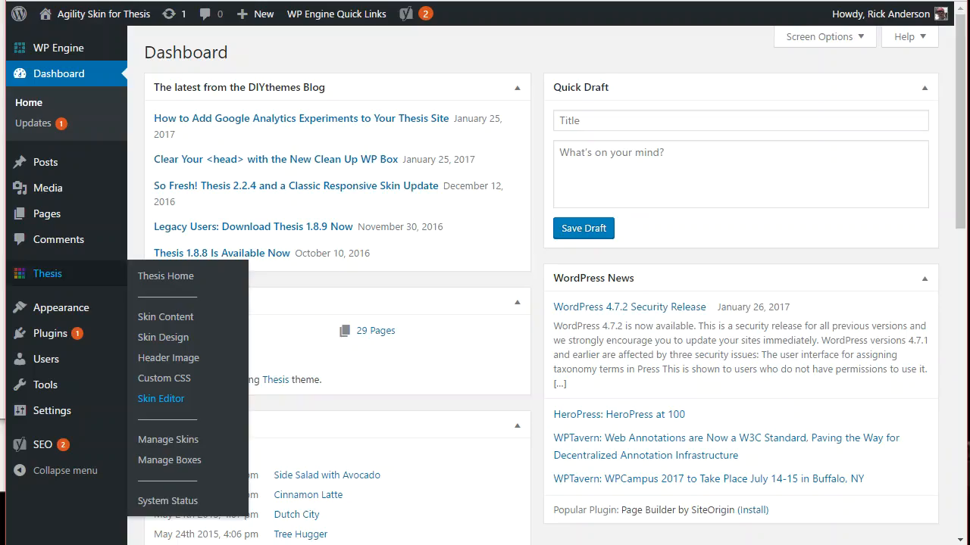
- Switch to the WordPress dashboard and open the Menu post category for editing
mouse_move(53, 162)
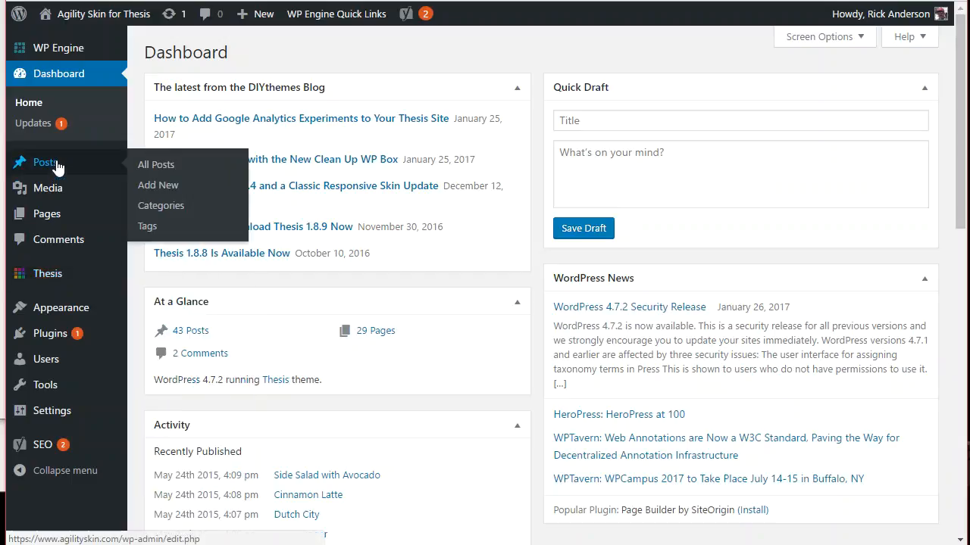
left_click(163, 211)
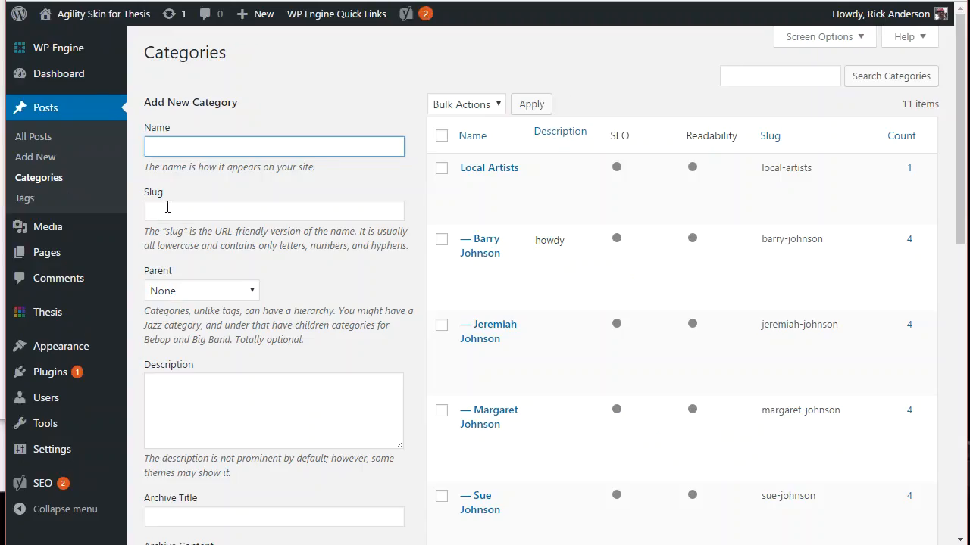
scroll(551, 236, "down", 3)
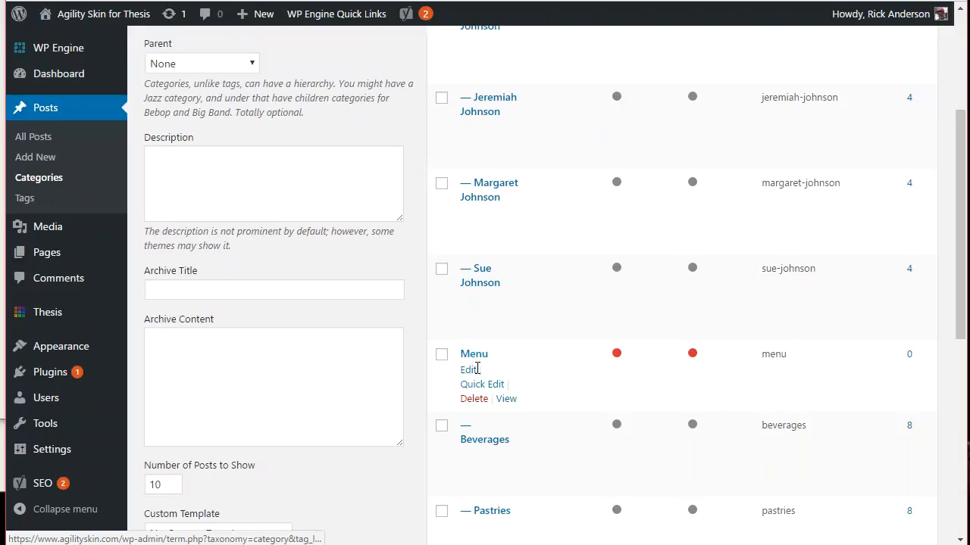
left_click(468, 371)
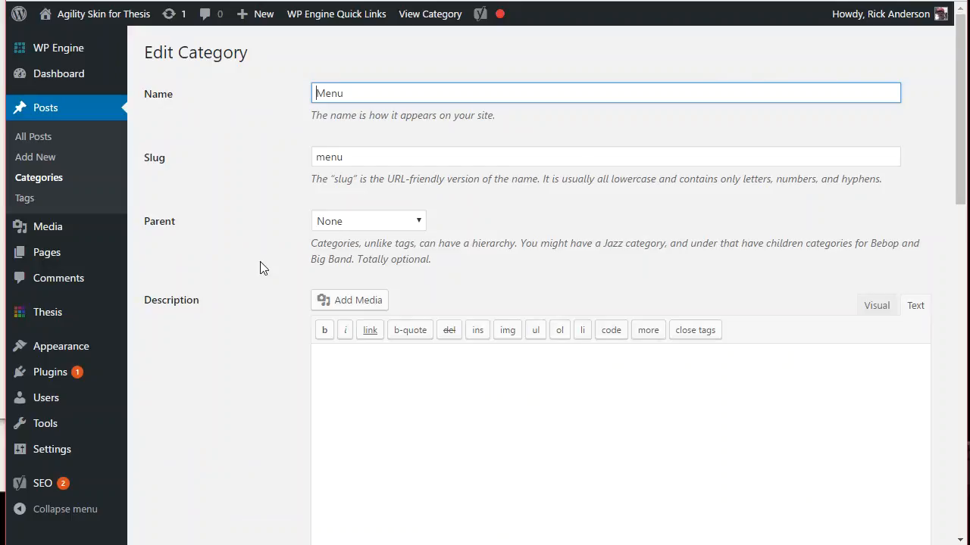
- Check the Menu category's archive and custom template settings, and open its category page in a new tab
scroll(259, 288, "down", 8)
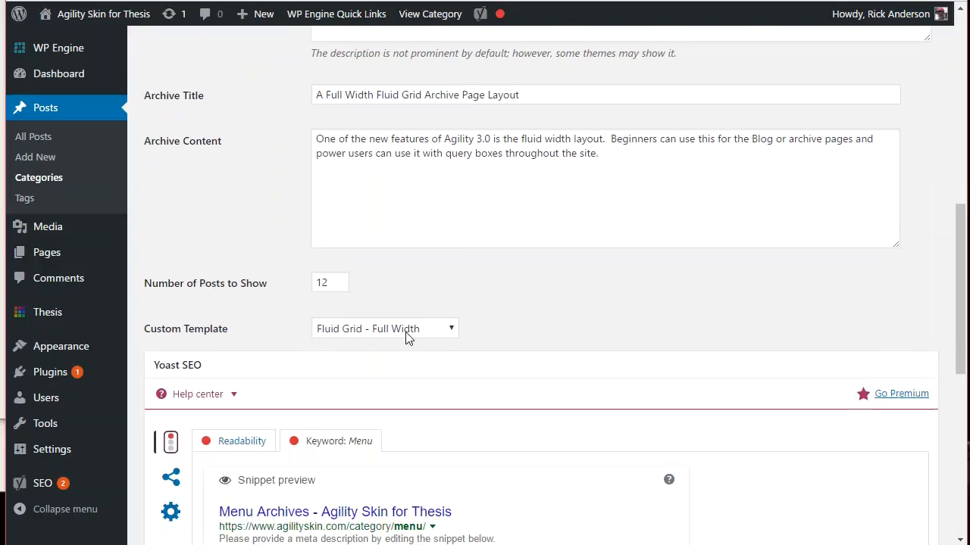
scroll(256, 320, "up", 8)
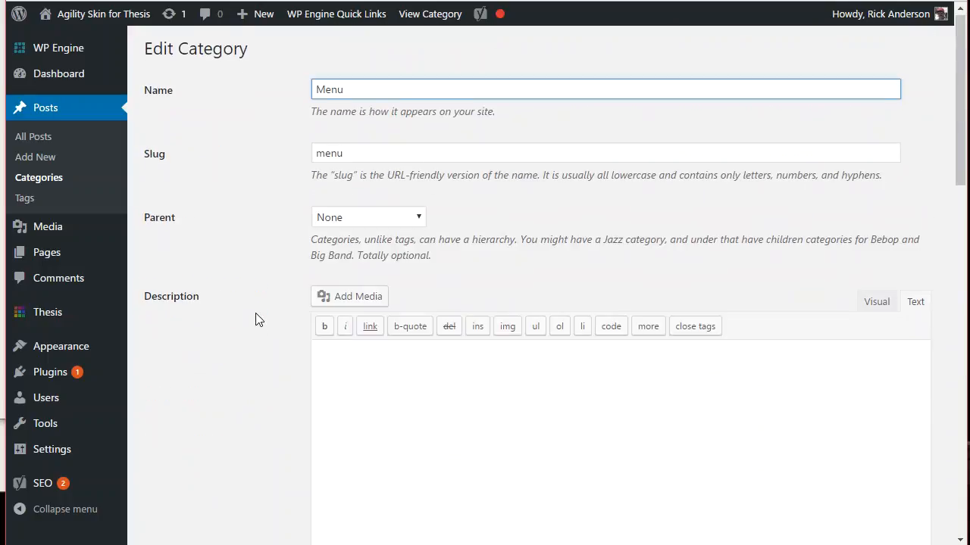
right_click(444, 20)
left_click(485, 26)
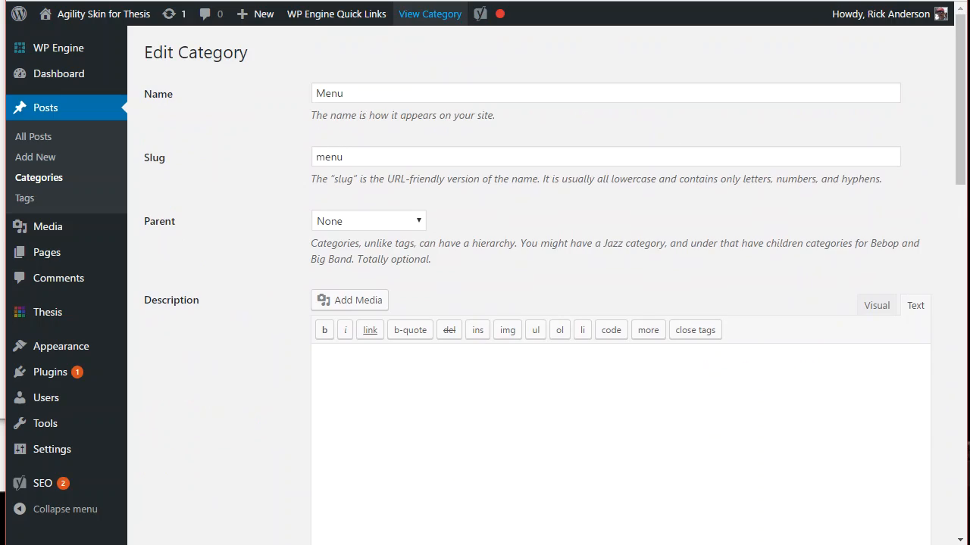
- Examine the Menu category page's existing full-width fluid grid layout from the title down through the post rows
left_click(506, 0)
scroll(548, 296, "down", 1)
scroll(547, 295, "down", 8)
scroll(541, 322, "down", 3)
scroll(541, 326, "down", 6)
scroll(544, 326, "up", 7)
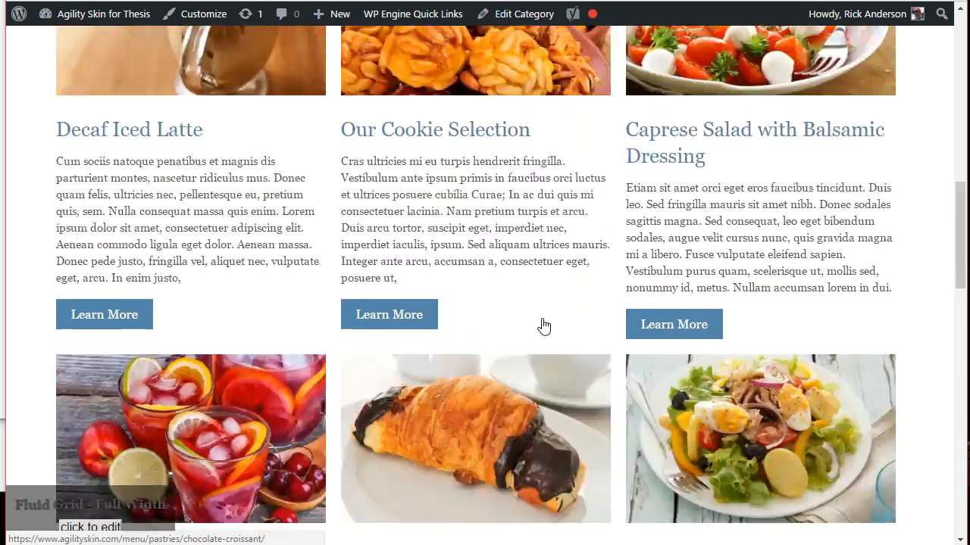
scroll(543, 326, "up", 8)
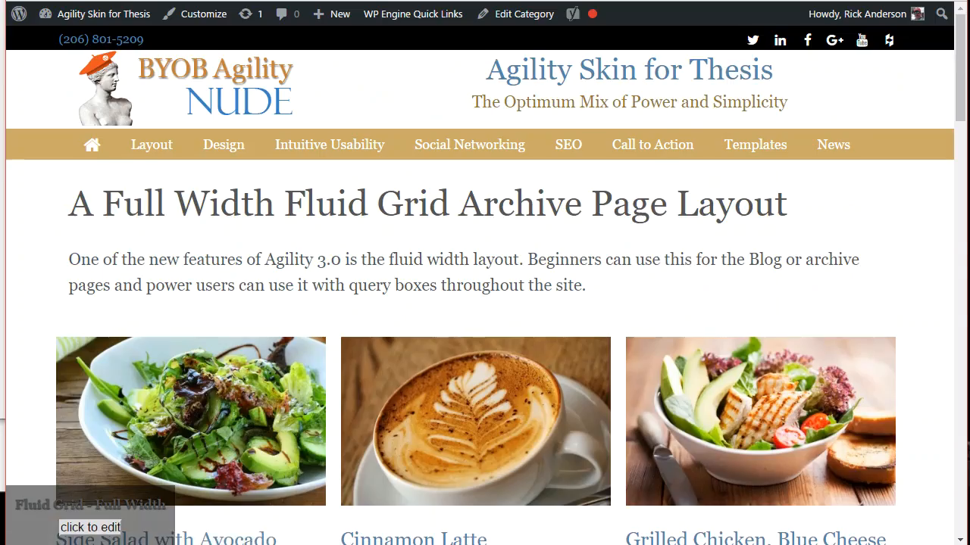
- Return to editing the Menu category, set its custom template to faux fluid grid, and update the category
key("ctrl+Tab")
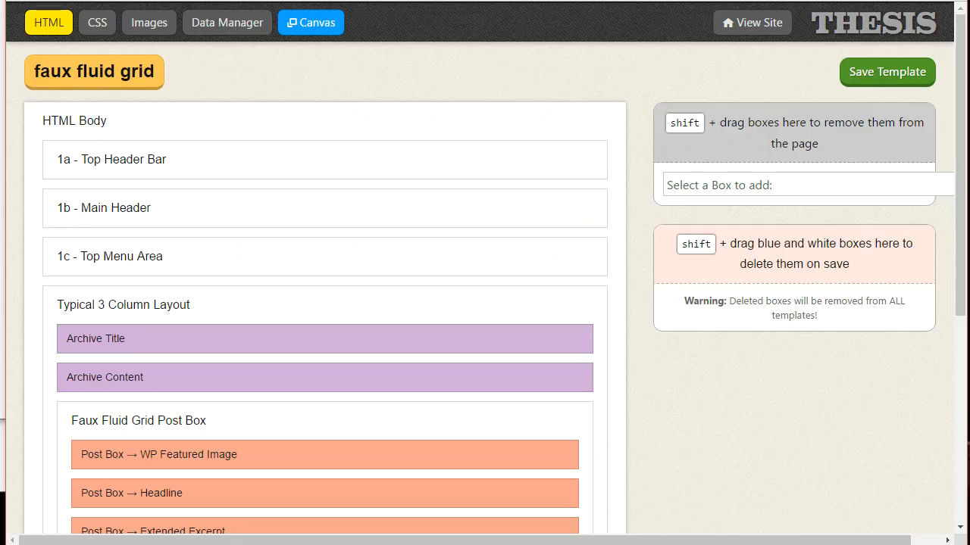
key("ctrl+Tab")
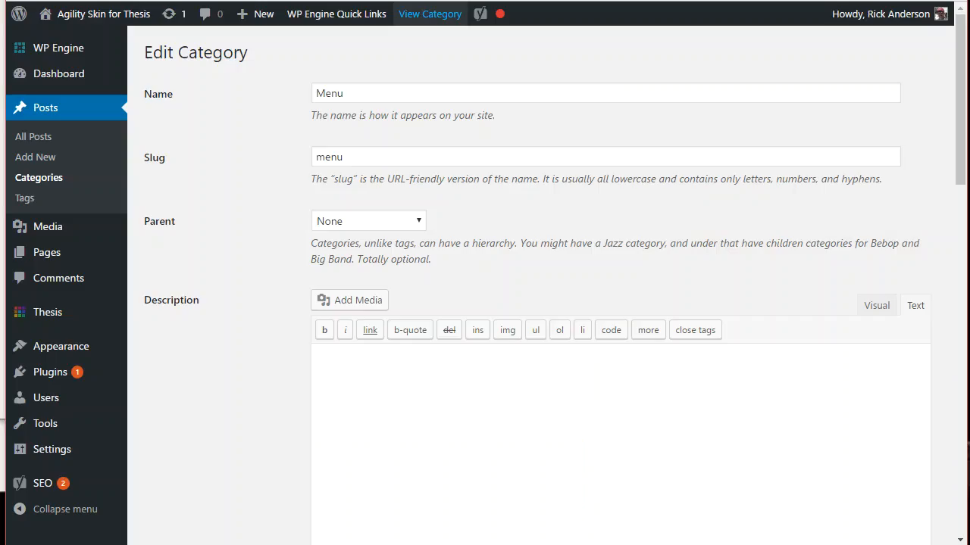
scroll(204, 258, "down", 10)
scroll(211, 269, "up", 3)
left_click(394, 179)
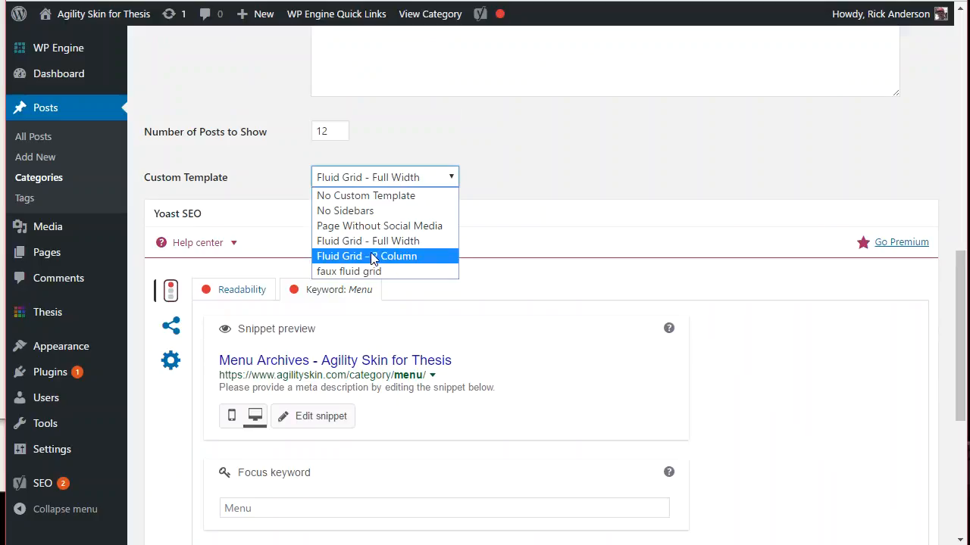
left_click(391, 273)
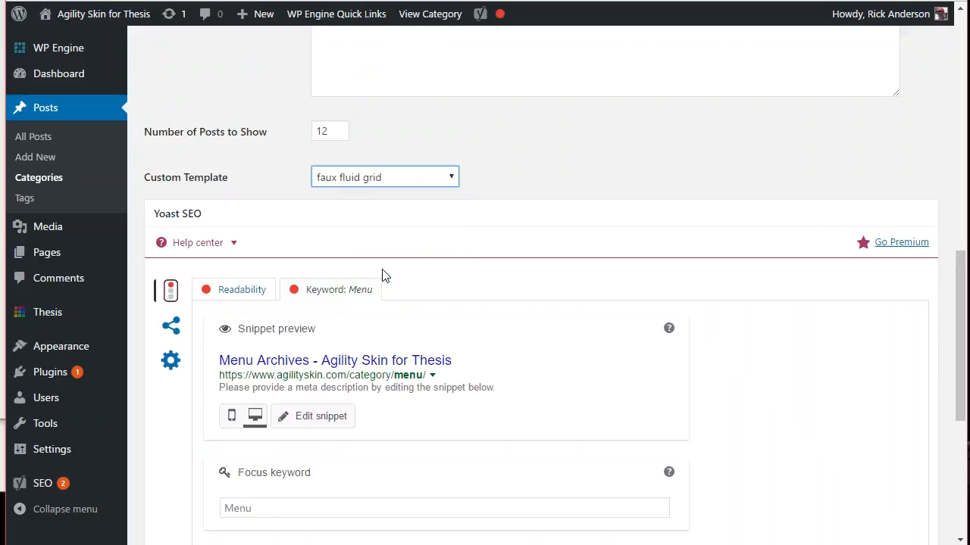
scroll(235, 173, "up", 10)
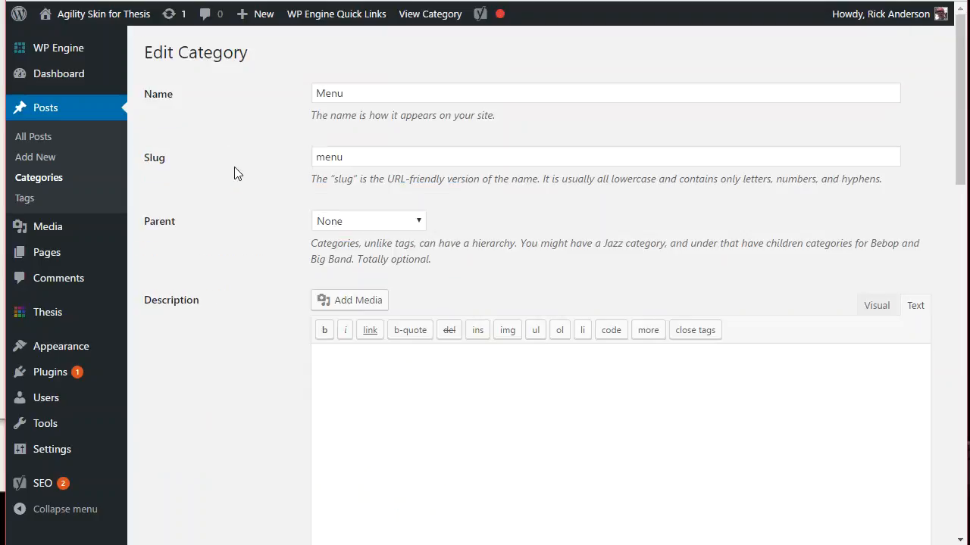
scroll(234, 174, "down", 15)
left_click(171, 469)
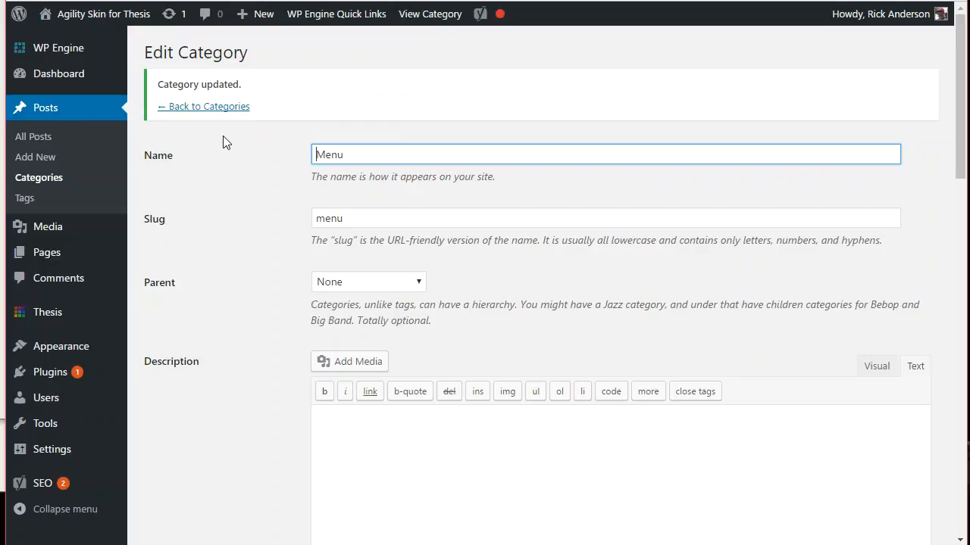
- Open the Menu category page in a new tab and examine how its posts display with the faux fluid grid template
right_click(431, 14)
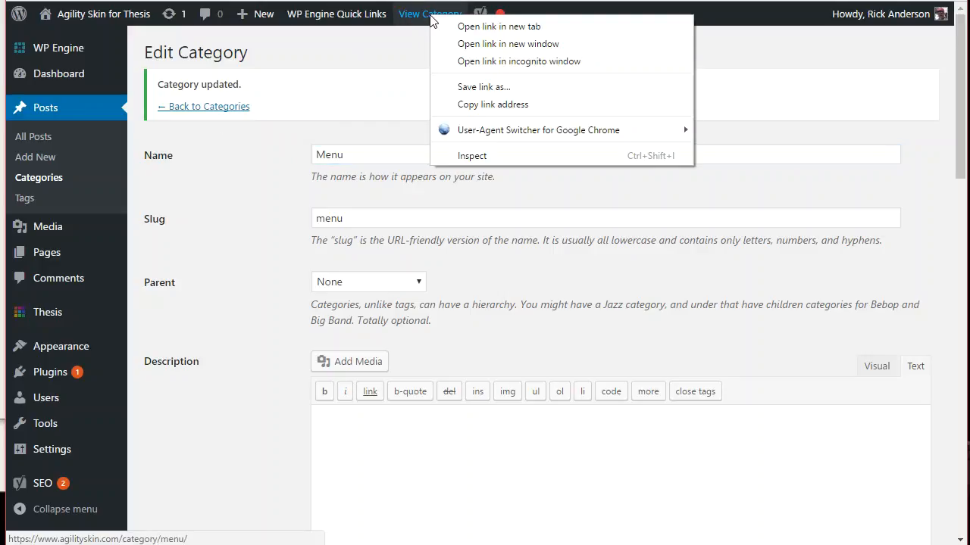
left_click(467, 30)
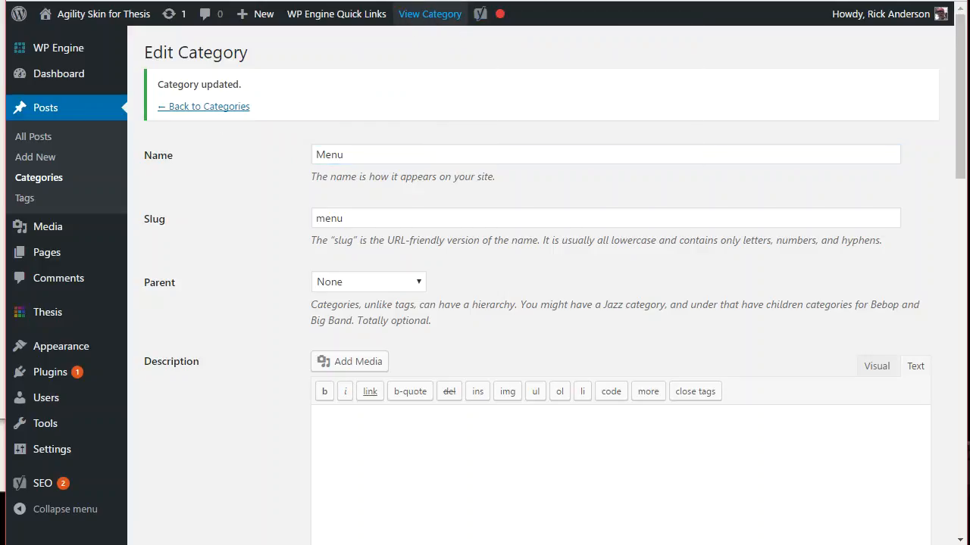
key("ctrl+Tab")
scroll(481, 310, "down", 7)
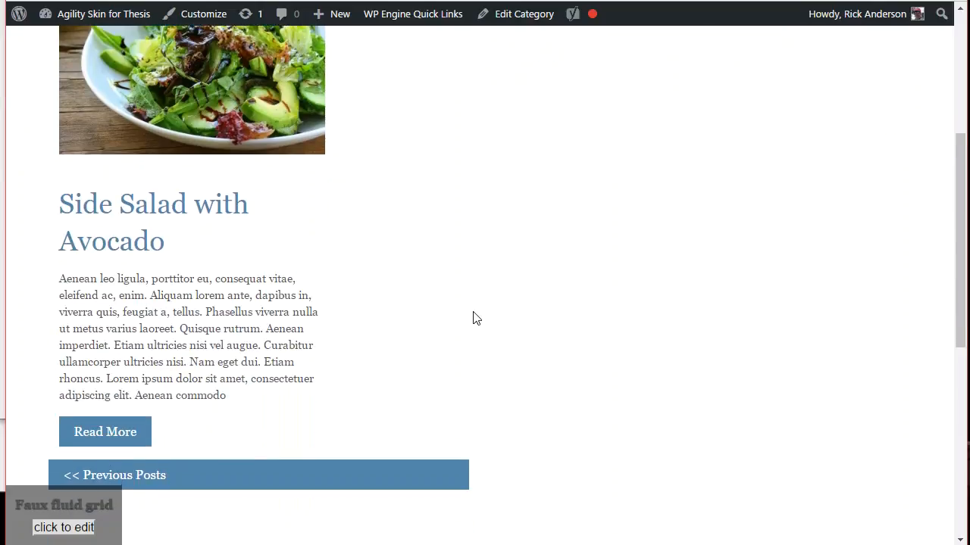
scroll(509, 333, "up", 10)
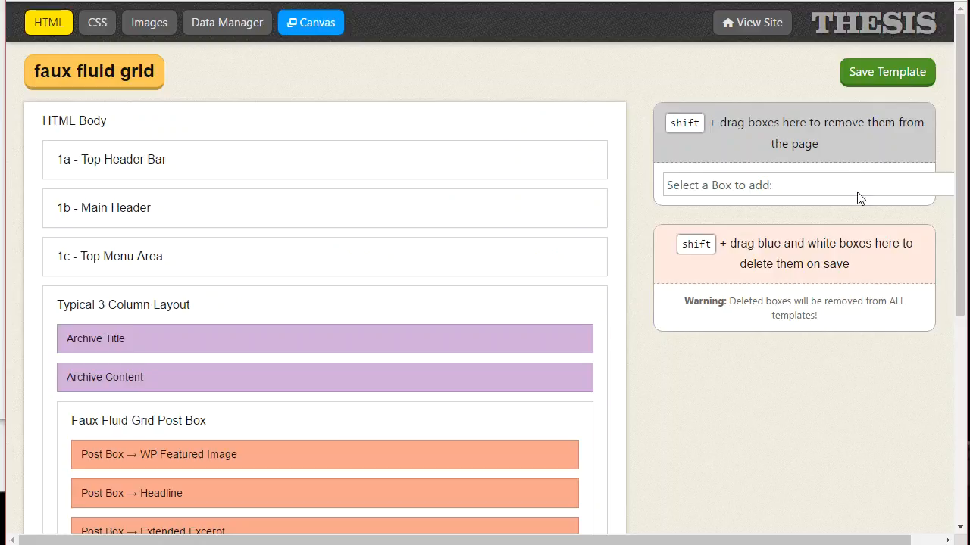
- In the Thesis template editor, add the existing WP Loop box to the faux fluid grid template's available boxes
left_click(848, 185)
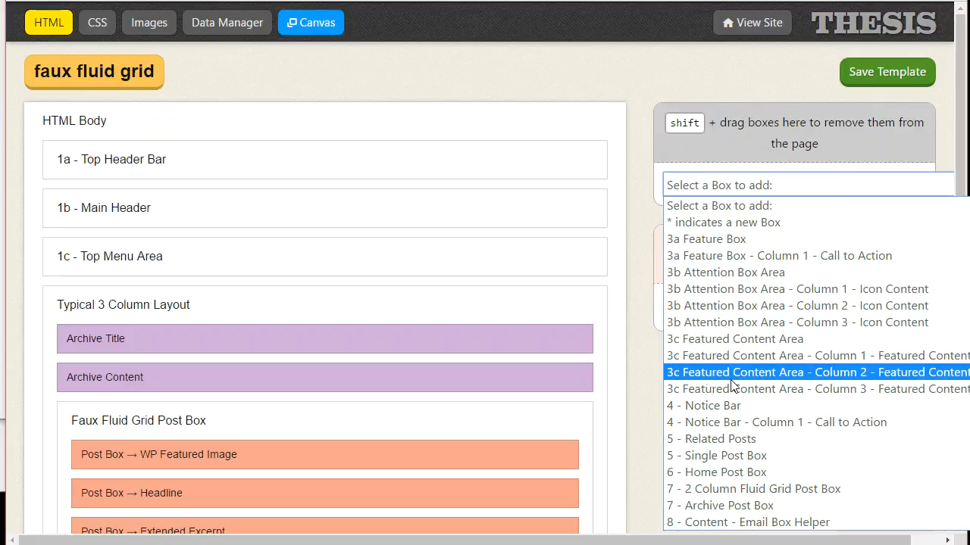
scroll(733, 386, "down", 6)
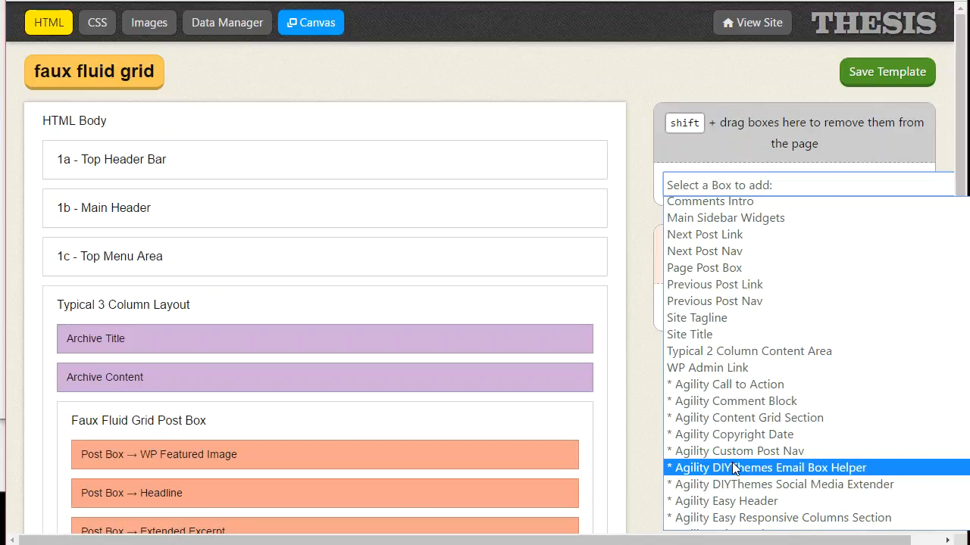
scroll(732, 467, "up", 3)
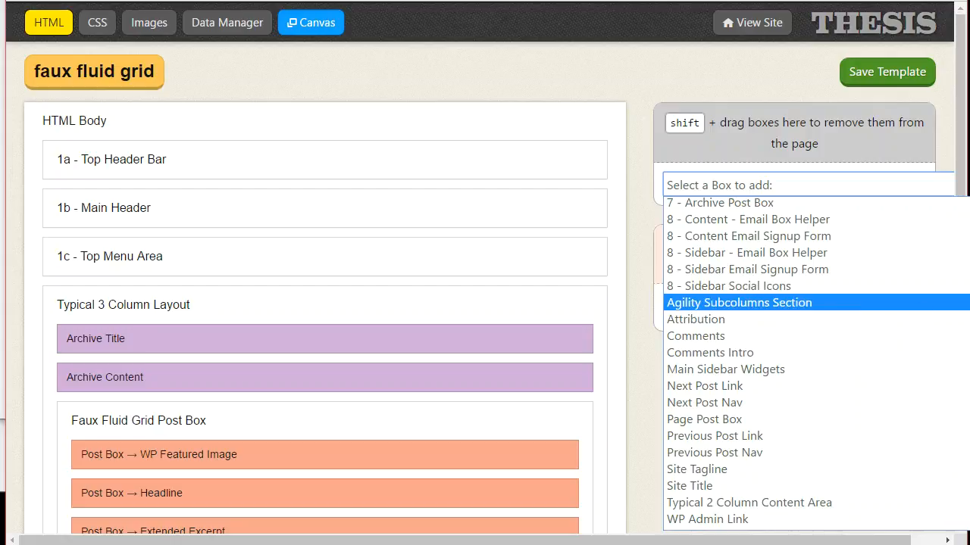
scroll(816, 364, "down", 3)
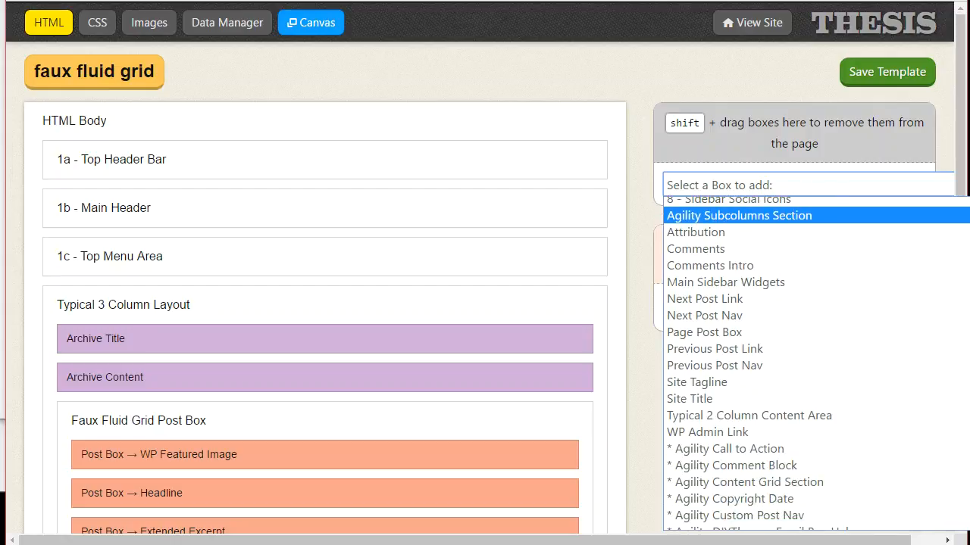
scroll(758, 364, "down", 10)
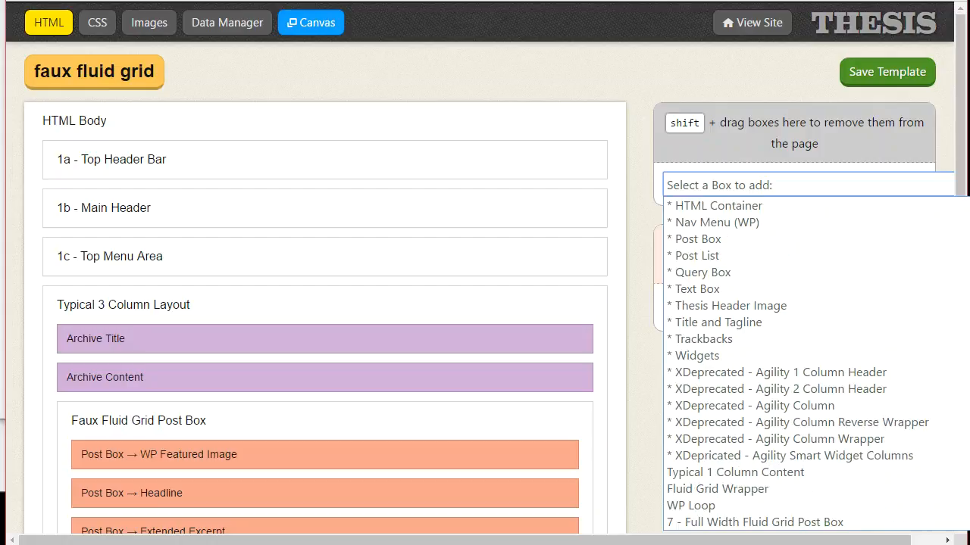
left_click(718, 506)
left_click(795, 220)
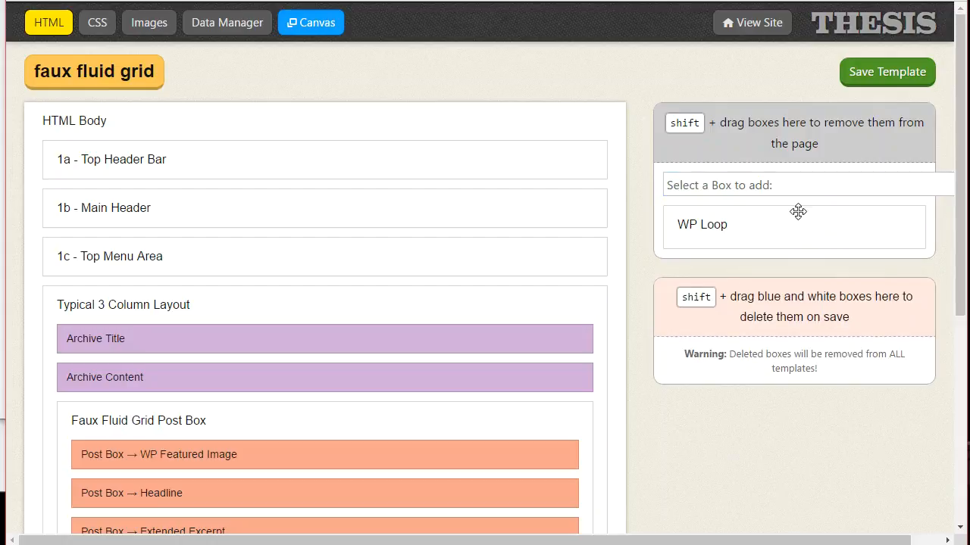
- Place the WP Loop box in the Typical 3 Column Layout, between Archive Content and the Faux Fluid Grid Post Box
left_click_drag(806, 224, 378, 318)
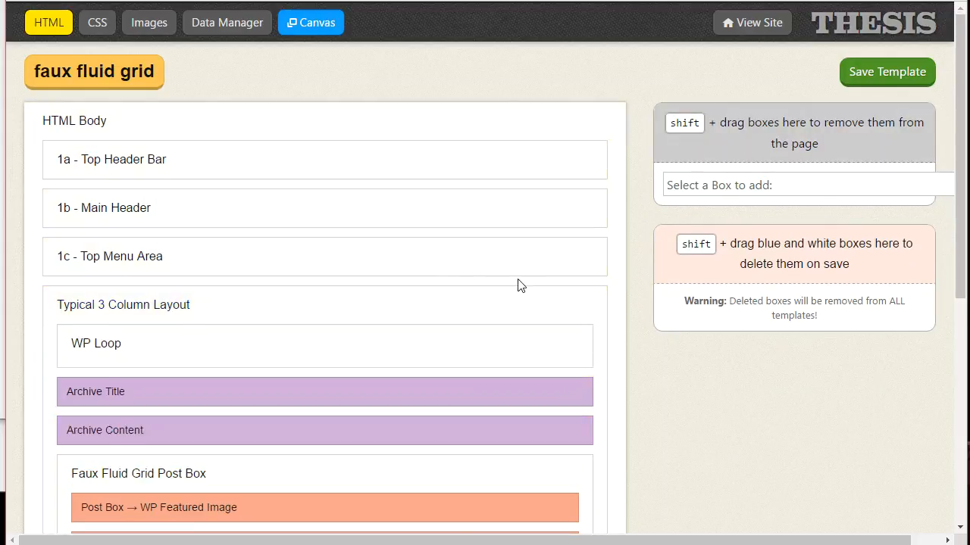
scroll(520, 281, "down", 2)
left_click_drag(228, 199, 228, 285)
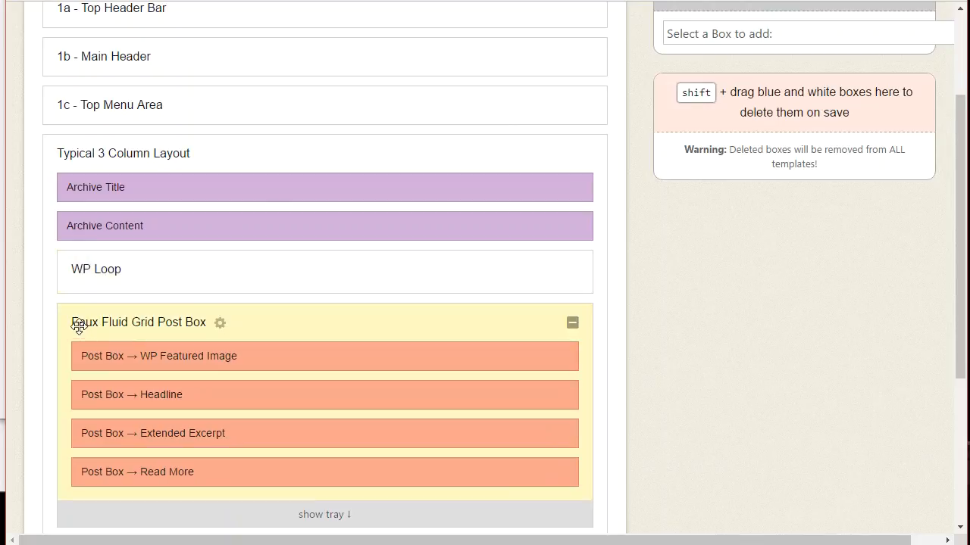
- Nest the Faux Fluid Grid Post Box inside the WP Loop box and save the template
left_click_drag(79, 322, 109, 277)
scroll(753, 291, "up", 3)
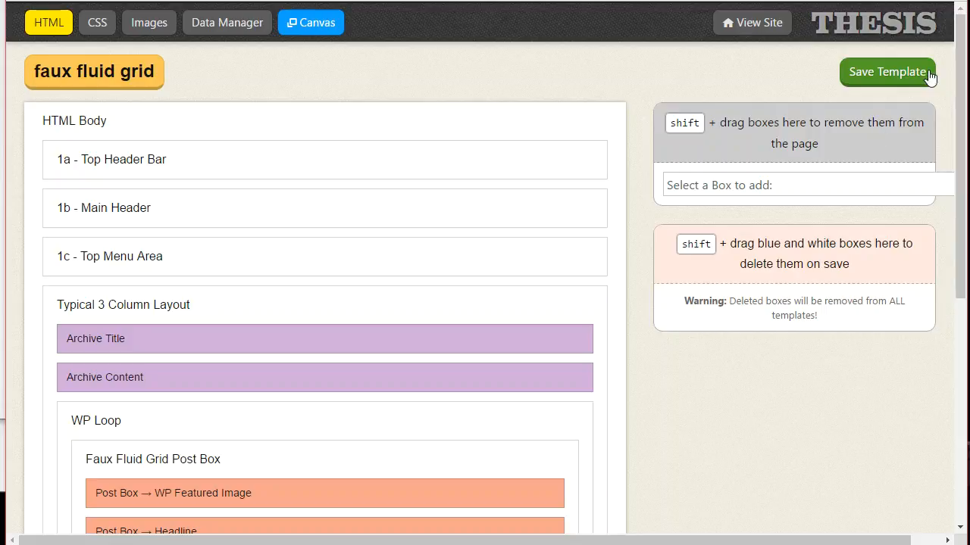
left_click(895, 72)
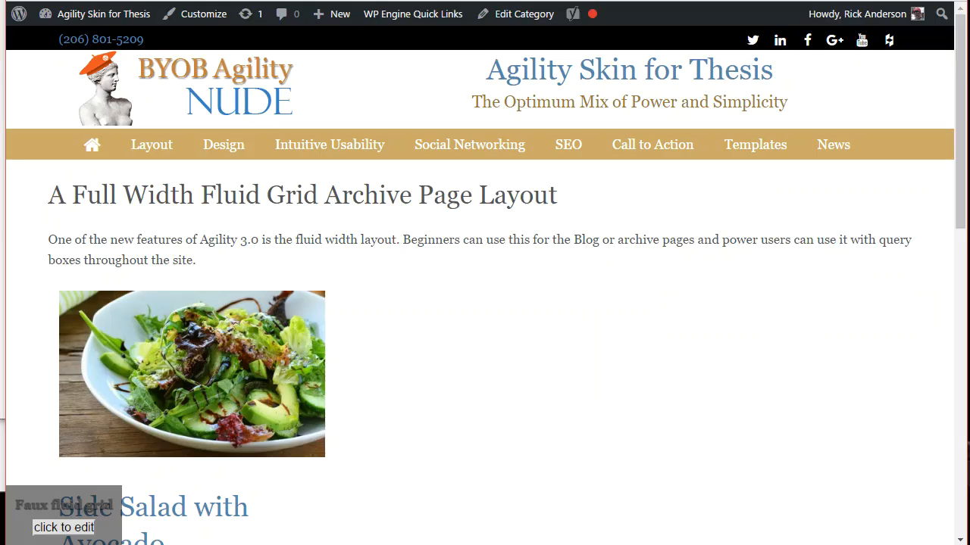
- Reload the Menu category page and examine the three-column post grid for row alignment and spacing
key("F5")
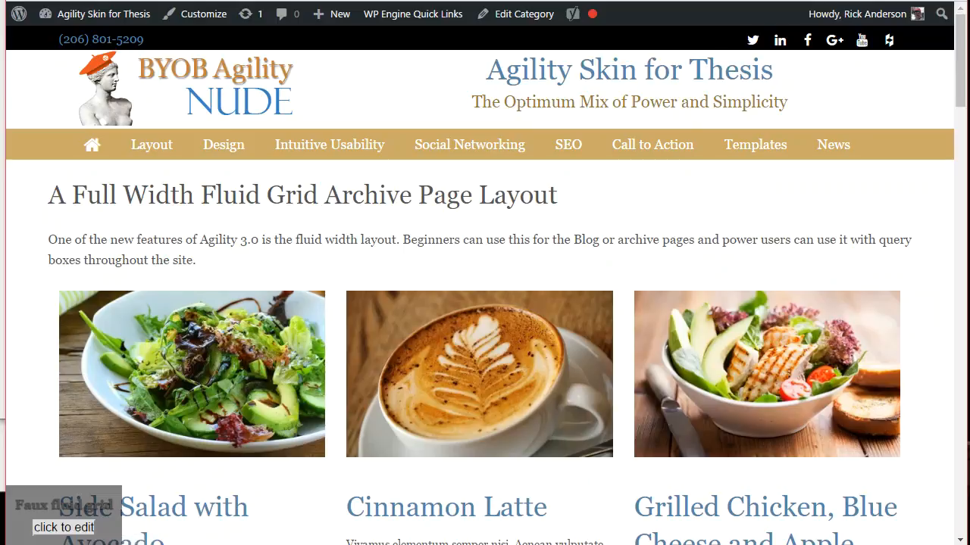
scroll(400, 328, "down", 3)
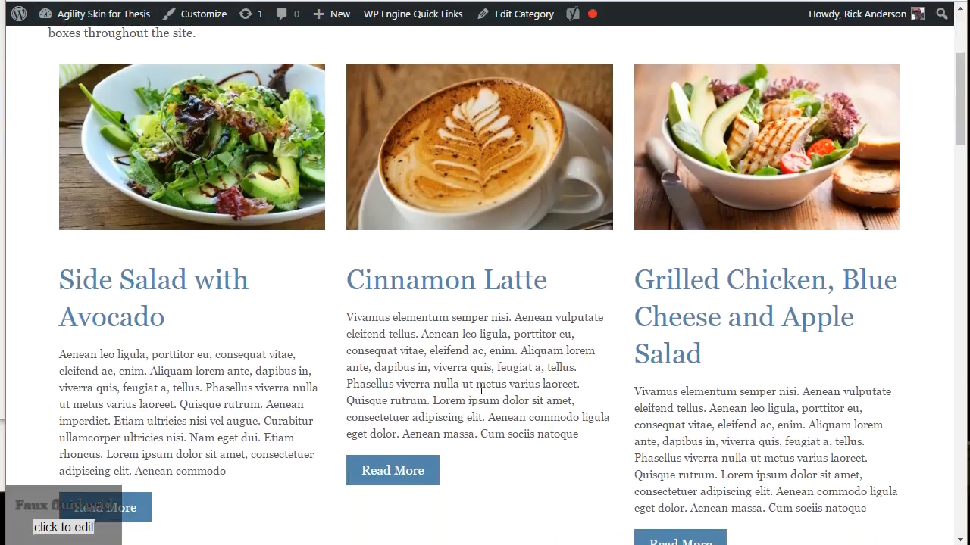
scroll(520, 334, "down", 10)
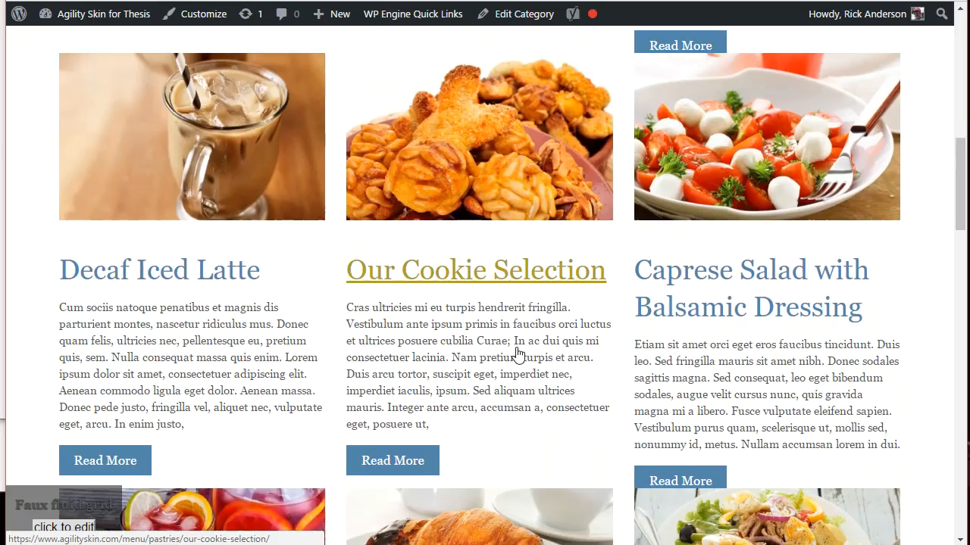
scroll(515, 356, "down", 8)
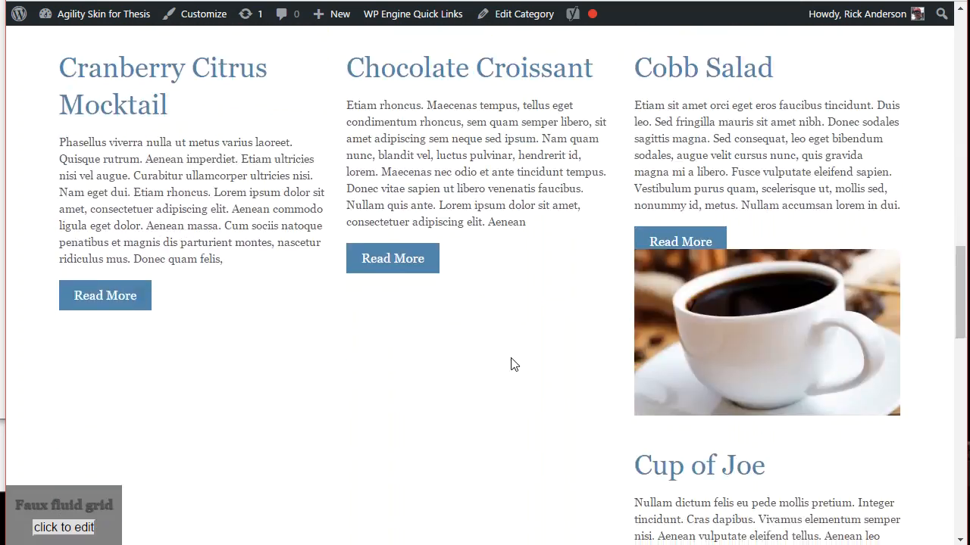
scroll(512, 380, "down", 9)
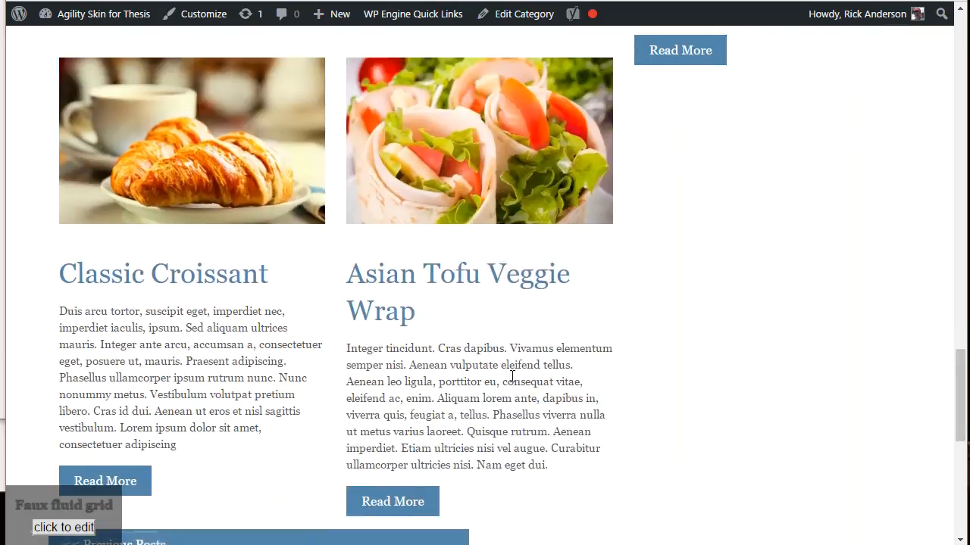
scroll(513, 381, "up", 20)
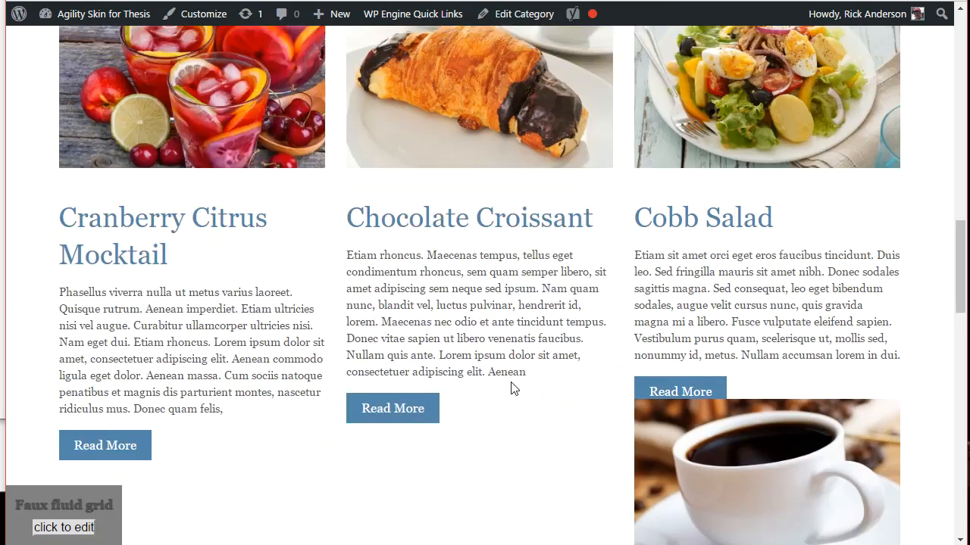
scroll(513, 389, "up", 5)
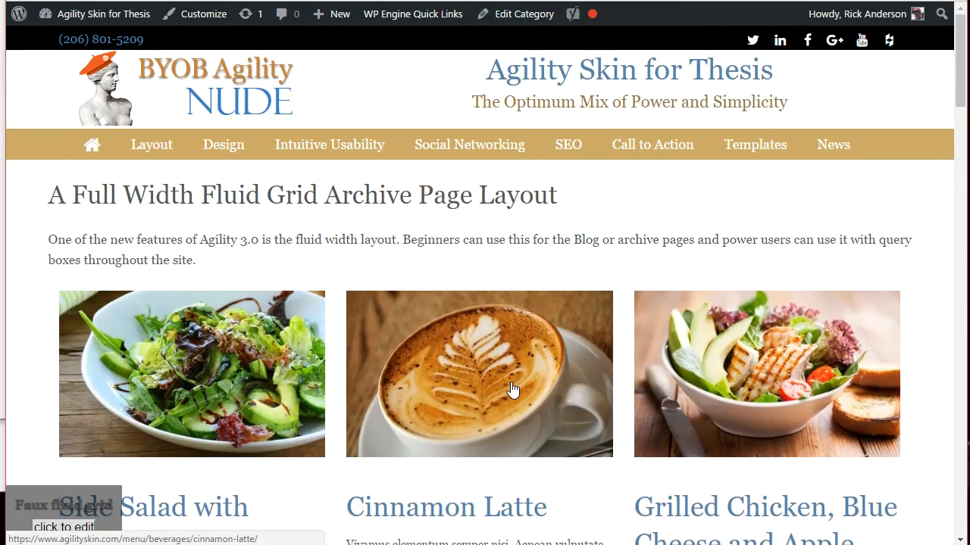
scroll(513, 388, "down", 4)
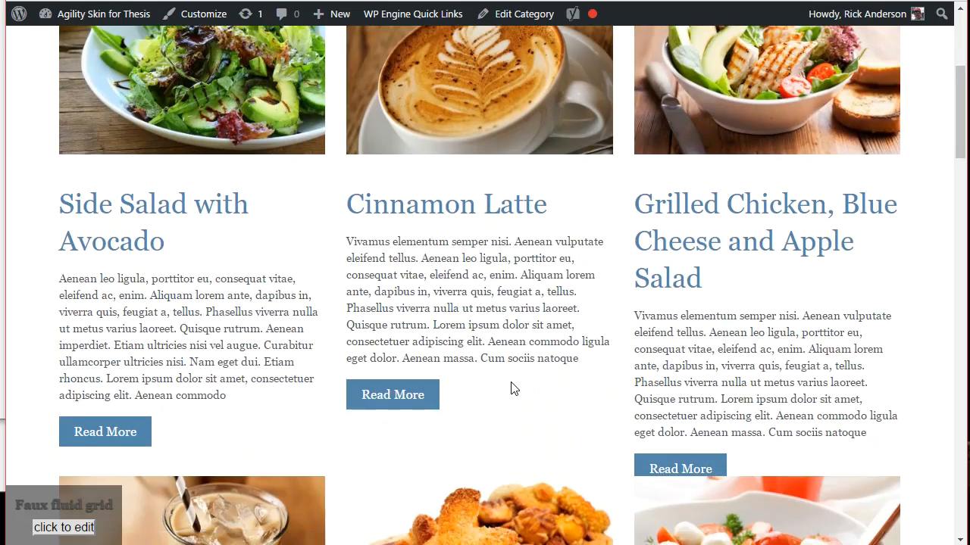
scroll(513, 389, "up", 2)
scroll(509, 381, "up", 2)
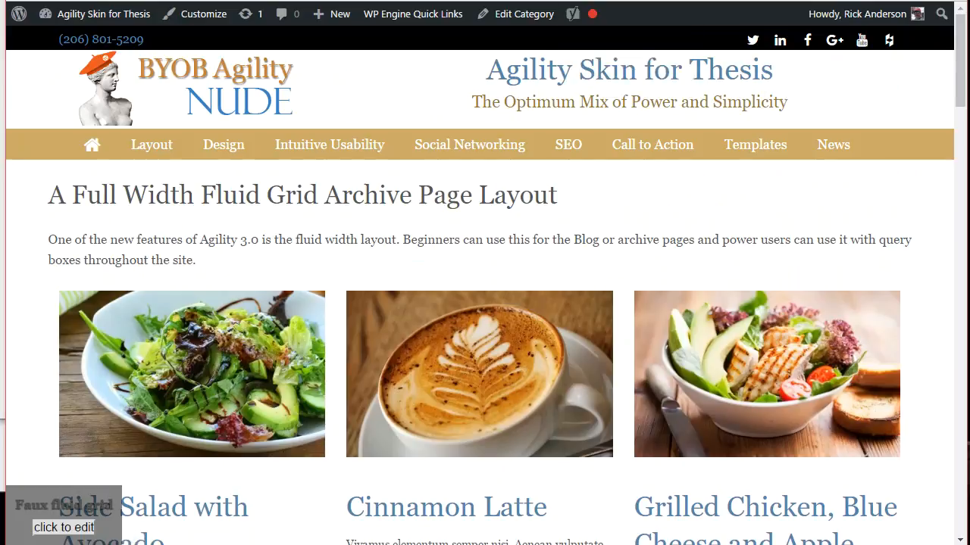
- Enter the excerpt class as the MatchHeight selector in the faux fluid grid template's options and save the template
key("ctrl+Tab")
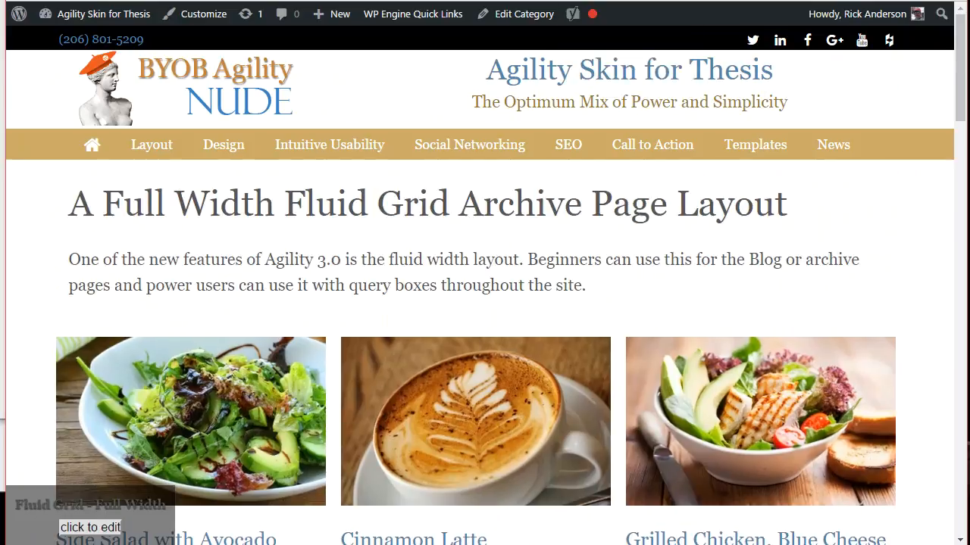
key("ctrl+Tab")
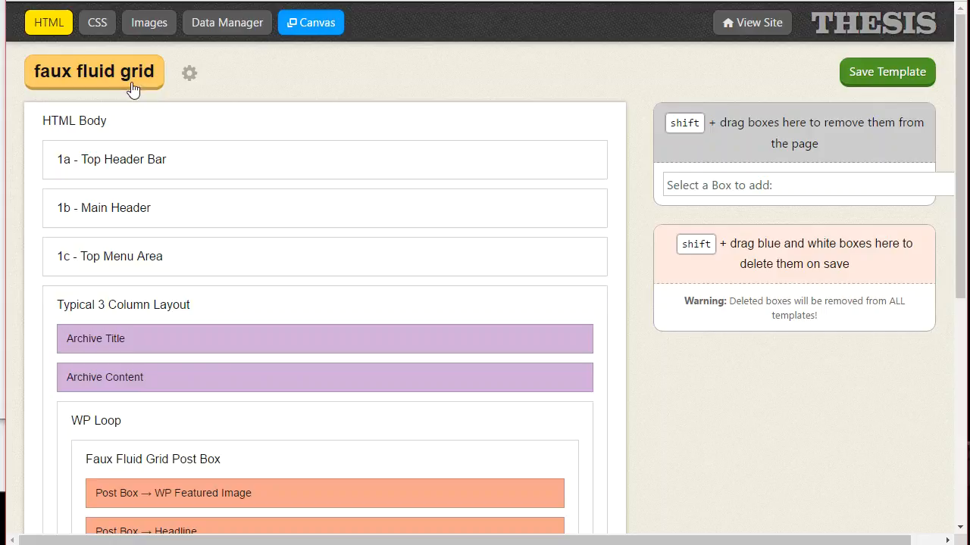
left_click(189, 73)
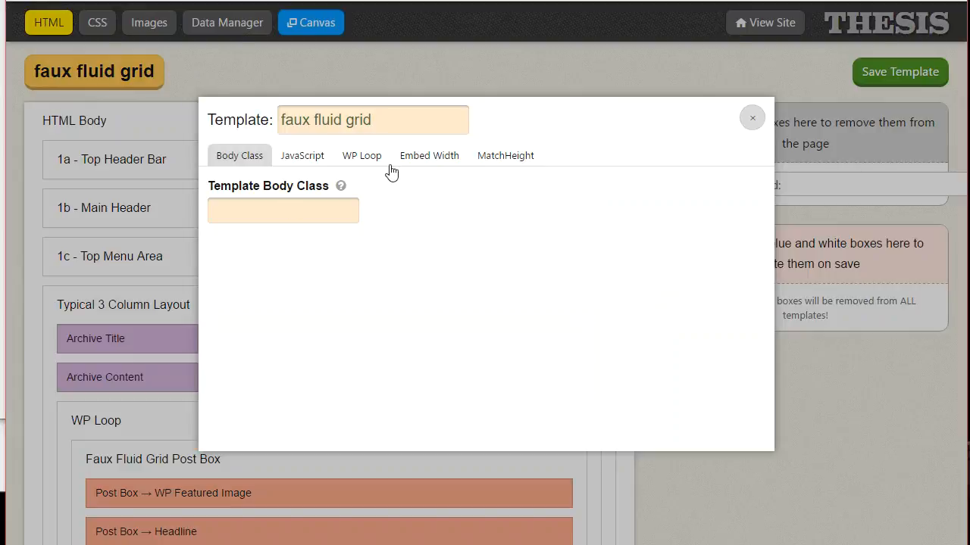
left_click(362, 157)
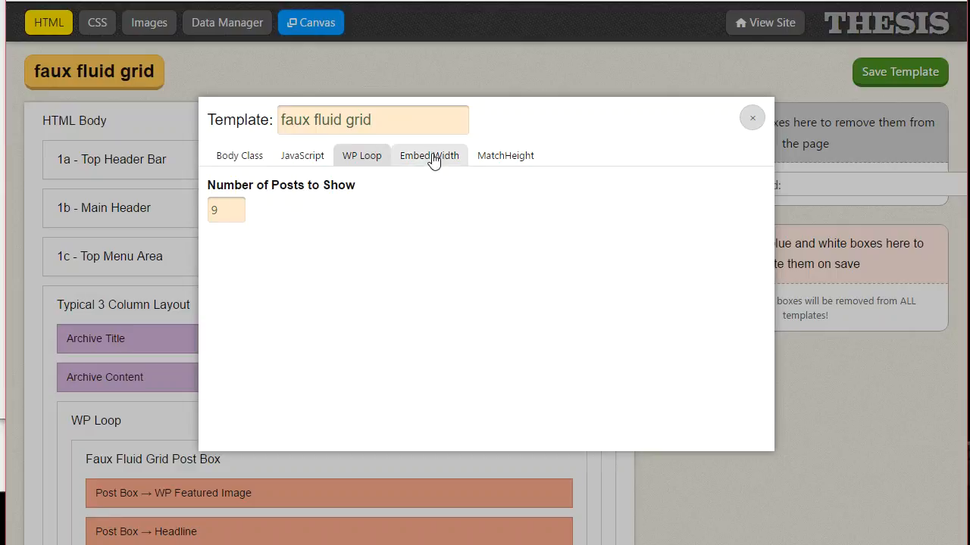
left_click(515, 164)
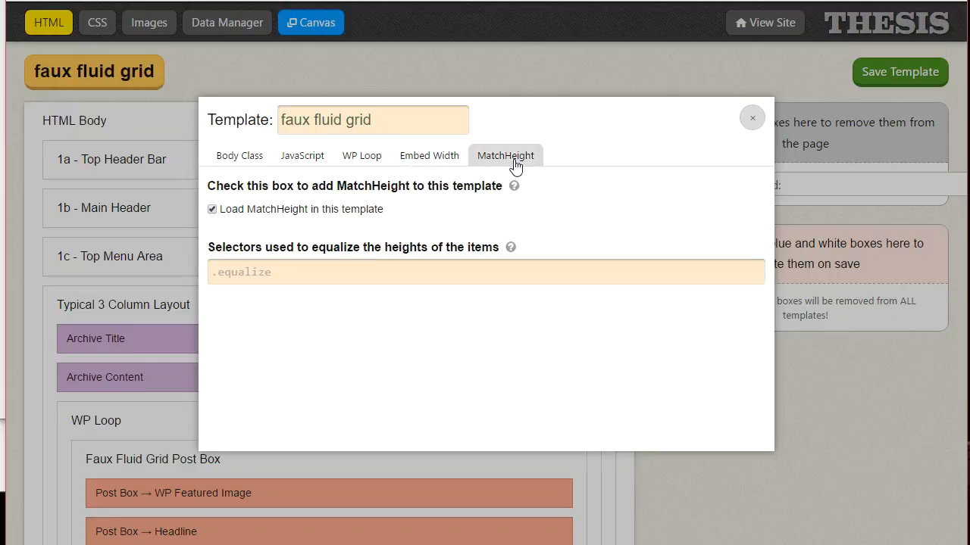
left_click(362, 270)
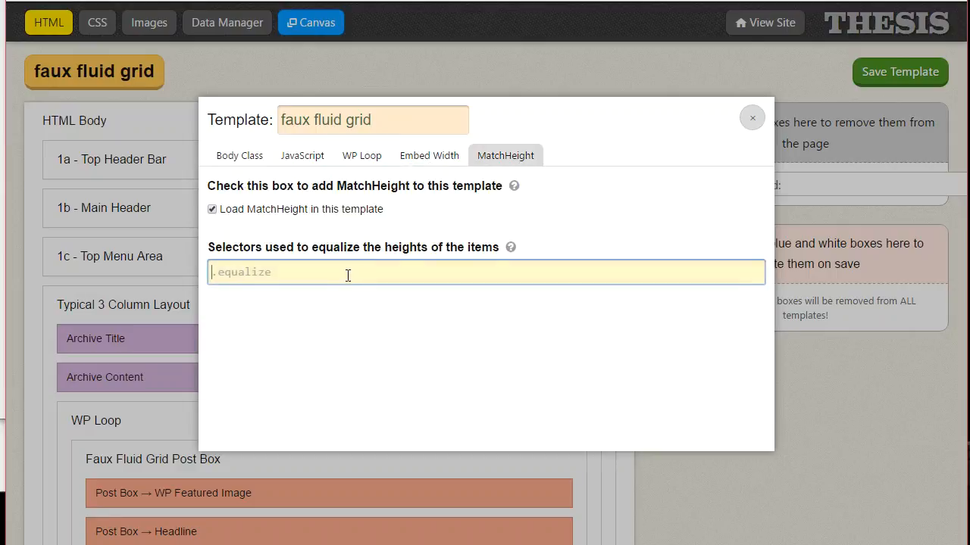
type(".")
type("xcerpt")
left_click(752, 121)
left_click(893, 74)
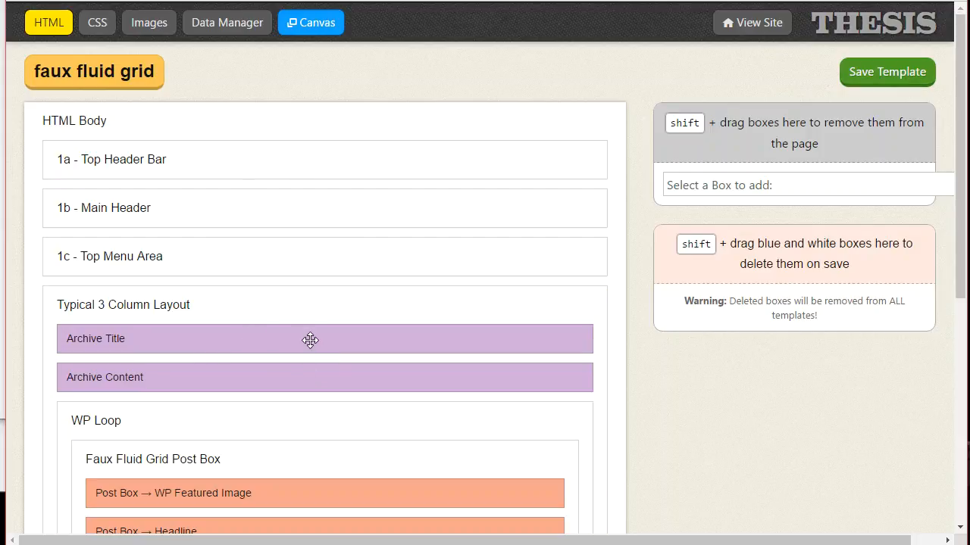
- Add a new HTML Container box to the faux fluid grid template's available boxes
key("ctrl+Tab")
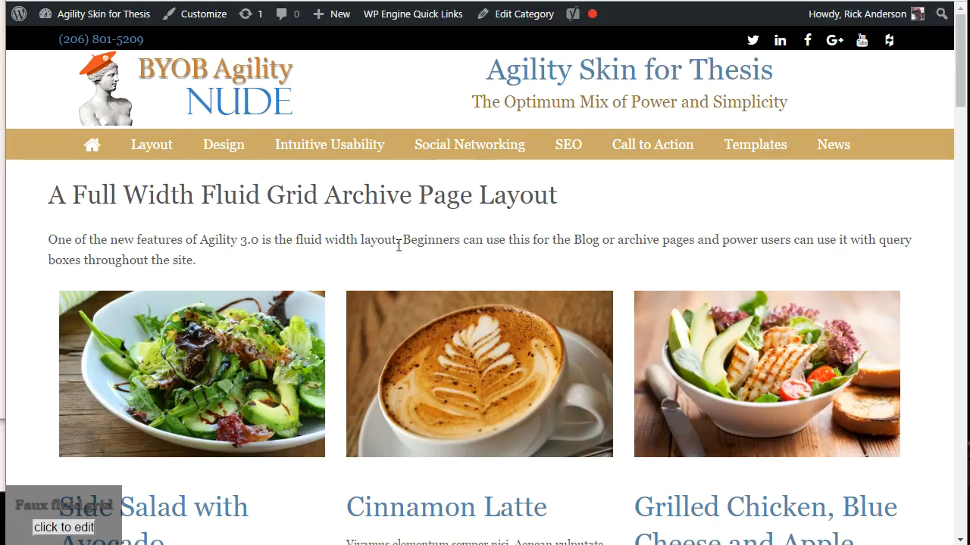
key("ctrl+Tab")
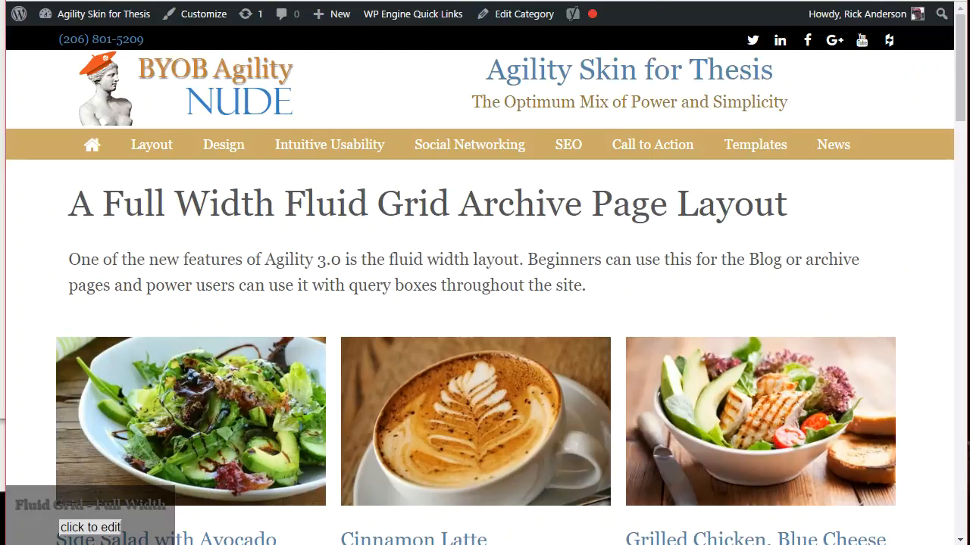
key("ctrl+Tab")
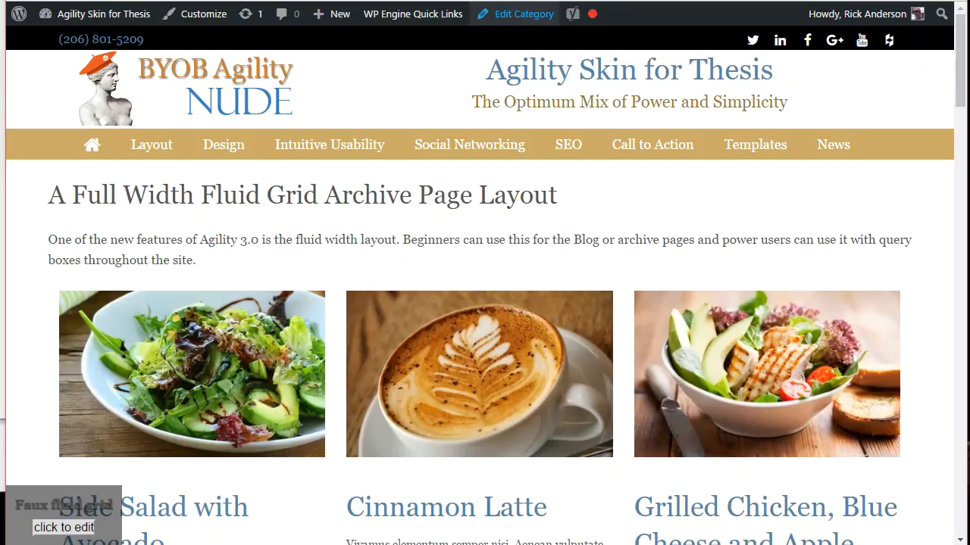
key("ctrl+Tab")
key("ctrl+Tab")
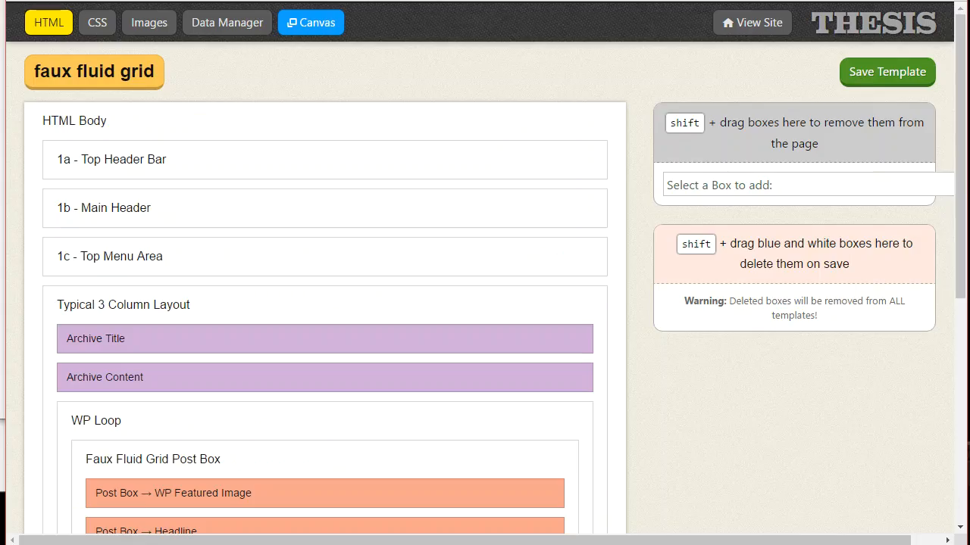
left_click(832, 185)
scroll(784, 346, "down", 10)
scroll(778, 350, "down", 5)
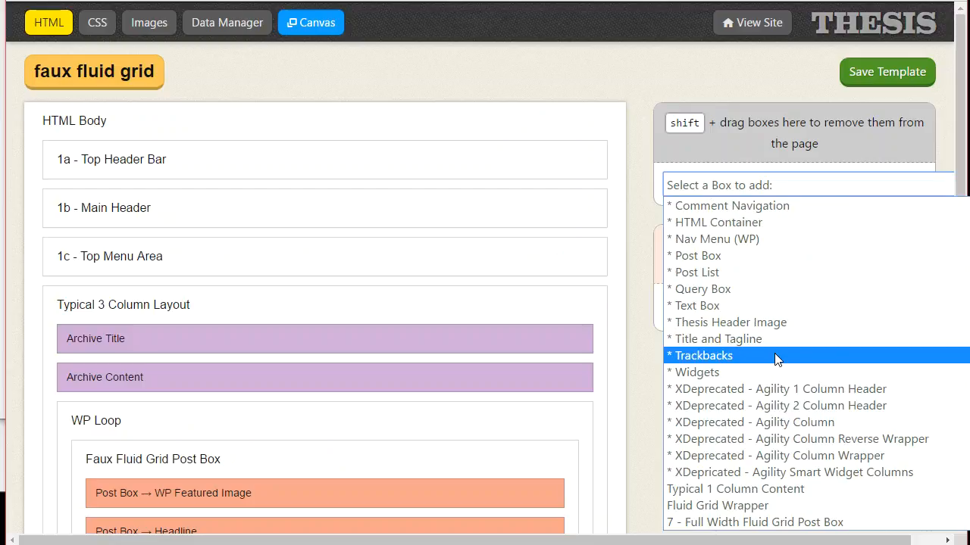
scroll(775, 357, "up", 2)
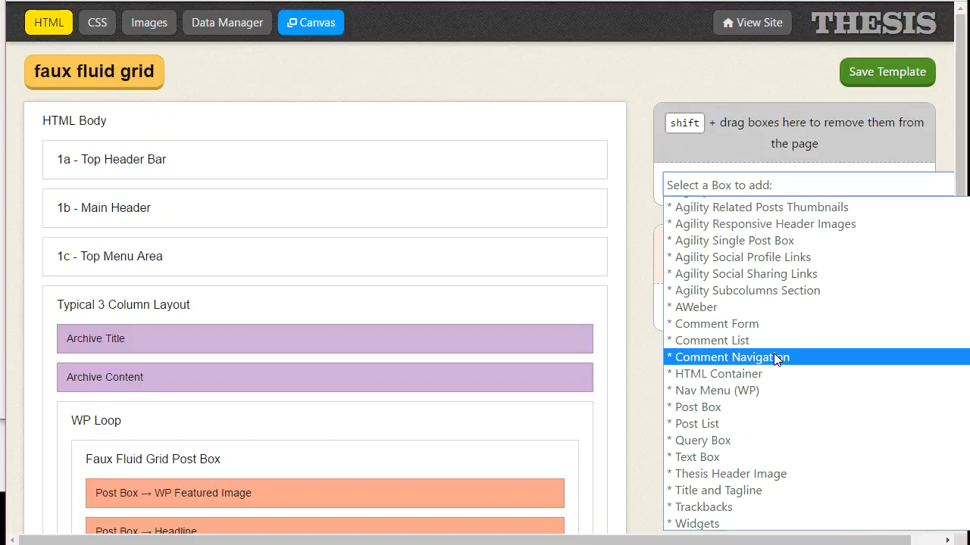
scroll(774, 354, "up", 2)
scroll(731, 440, "down", 2)
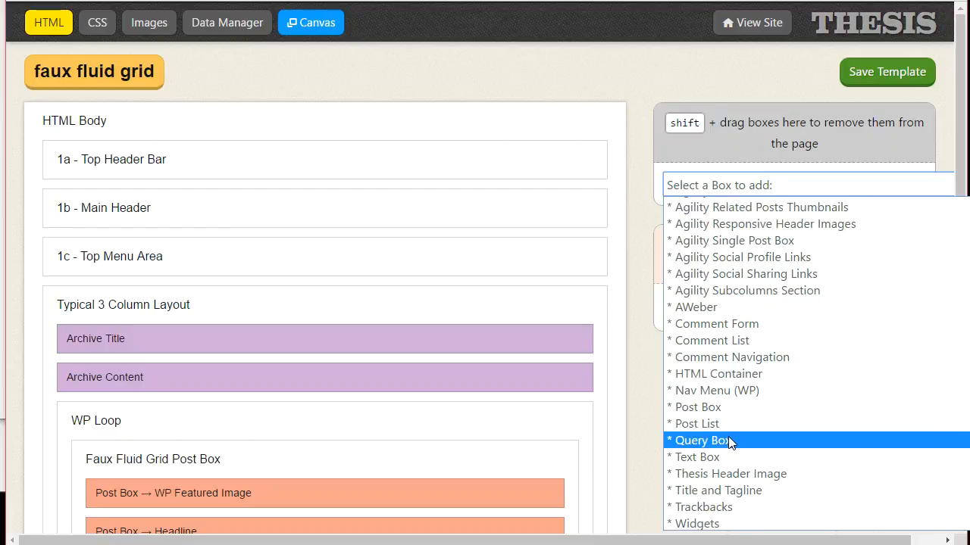
left_click(732, 374)
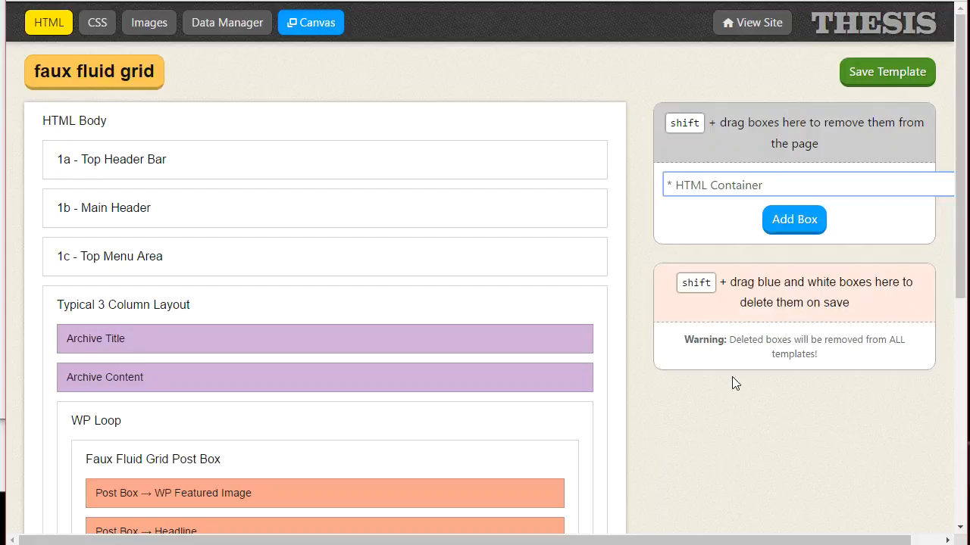
left_click(803, 225)
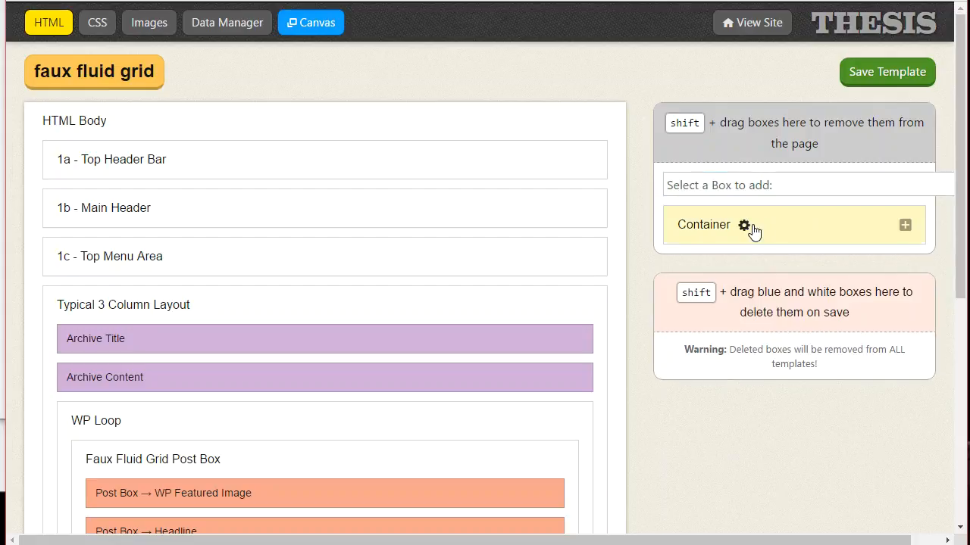
- Name the new HTML container "Full Container" and set its HTML class to full
left_click(747, 228)
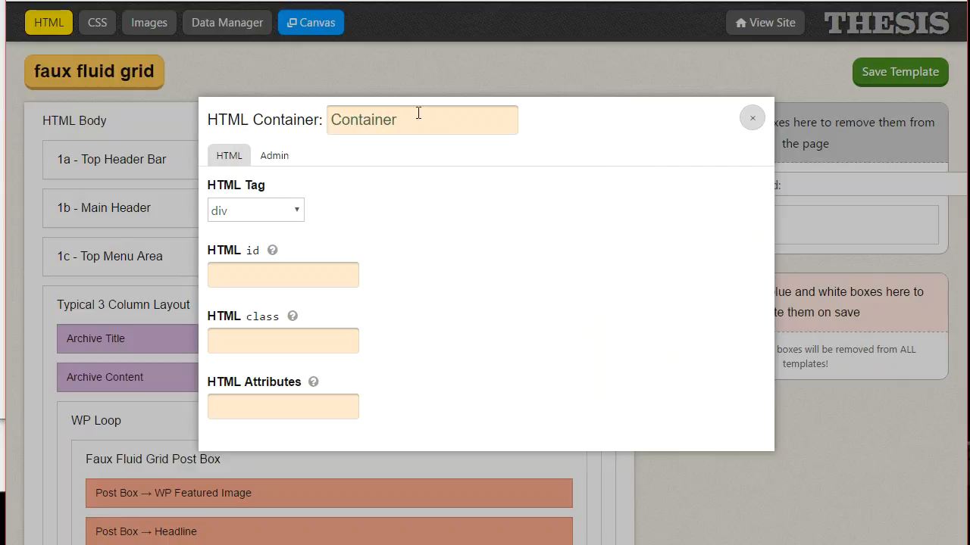
left_click(337, 121)
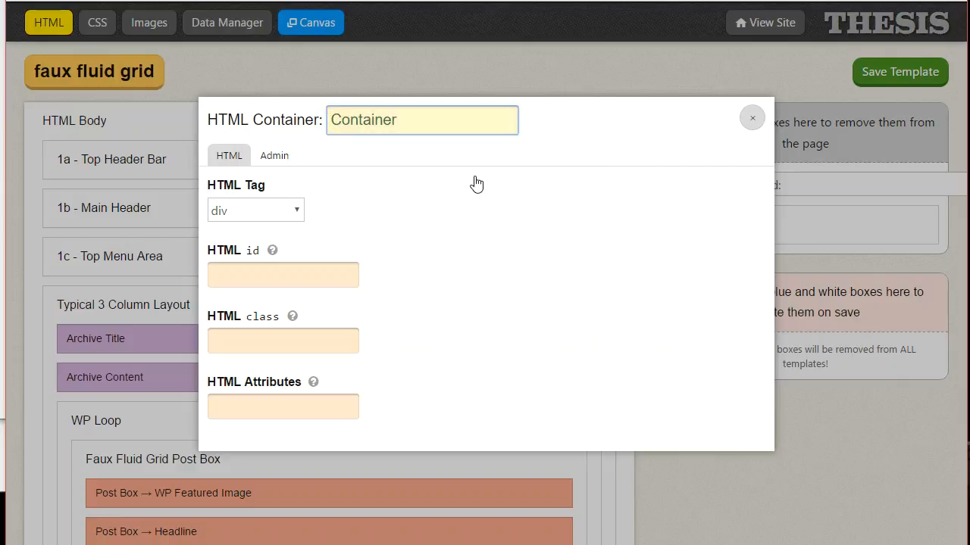
type("Full")
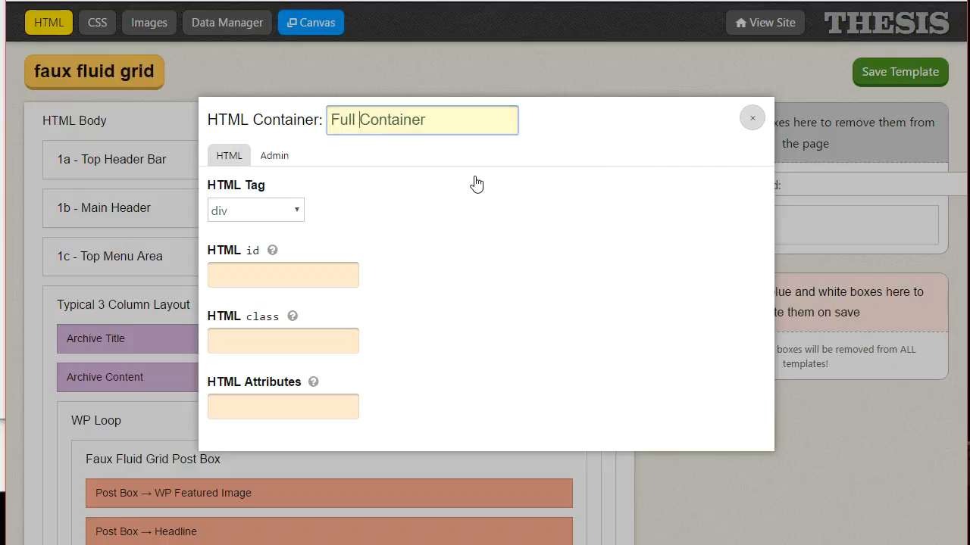
left_click(271, 342)
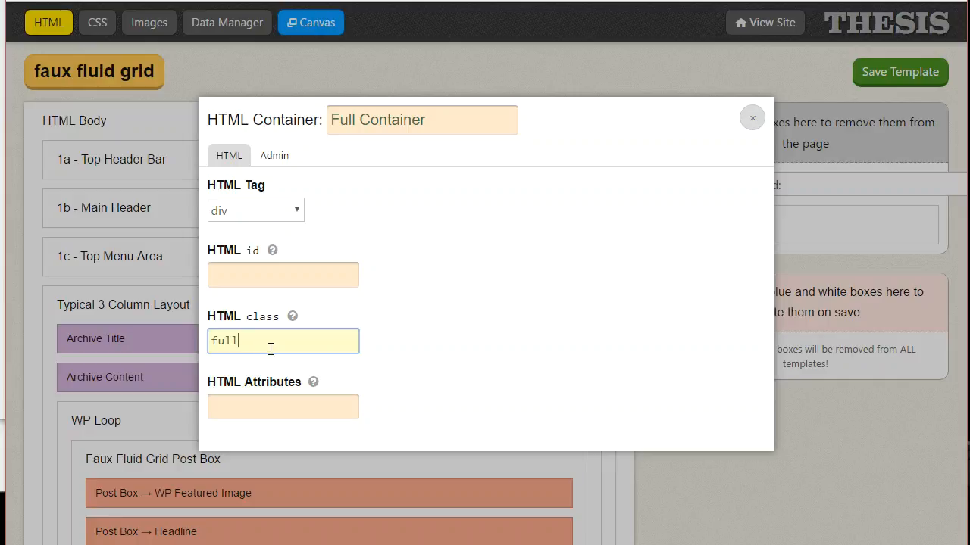
left_click(754, 119)
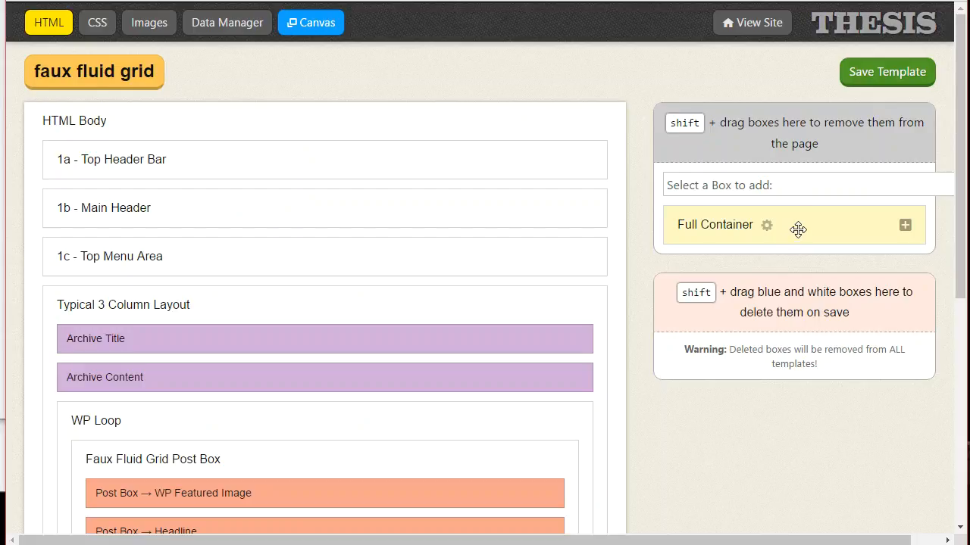
- Place Full Container first in the Typical 3 Column Layout with Archive Title and Archive Content nested inside it, and save the template
left_click_drag(804, 224, 338, 307)
left_click_drag(228, 427, 260, 341)
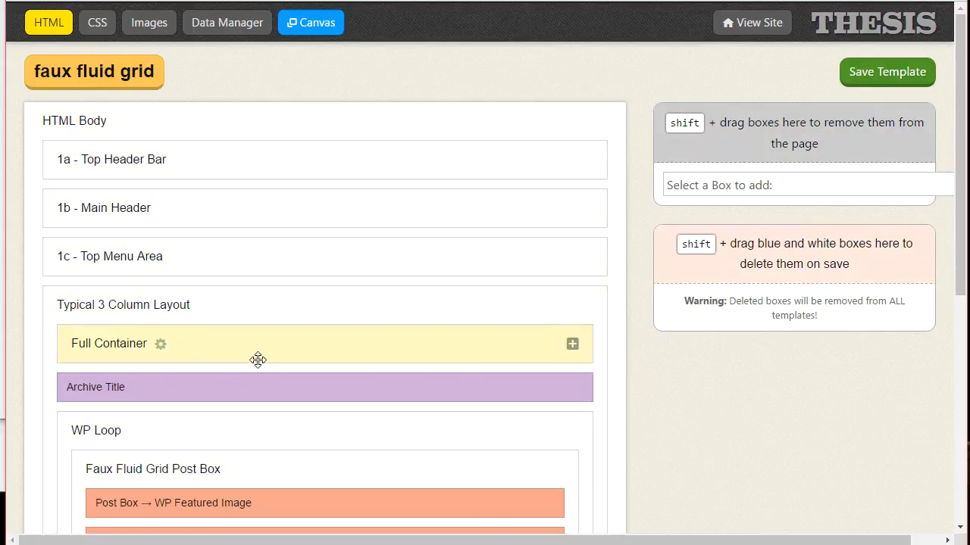
left_click_drag(240, 384, 265, 345)
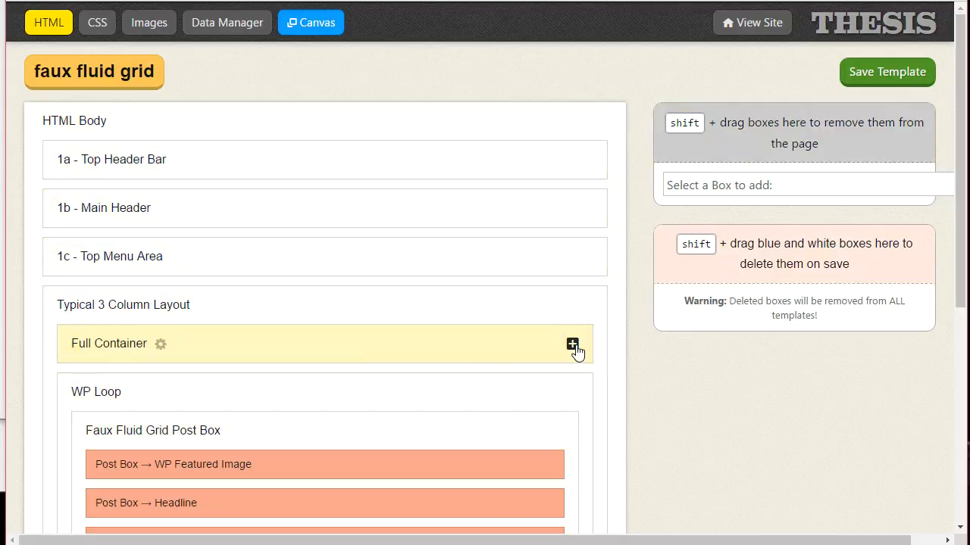
left_click(574, 349)
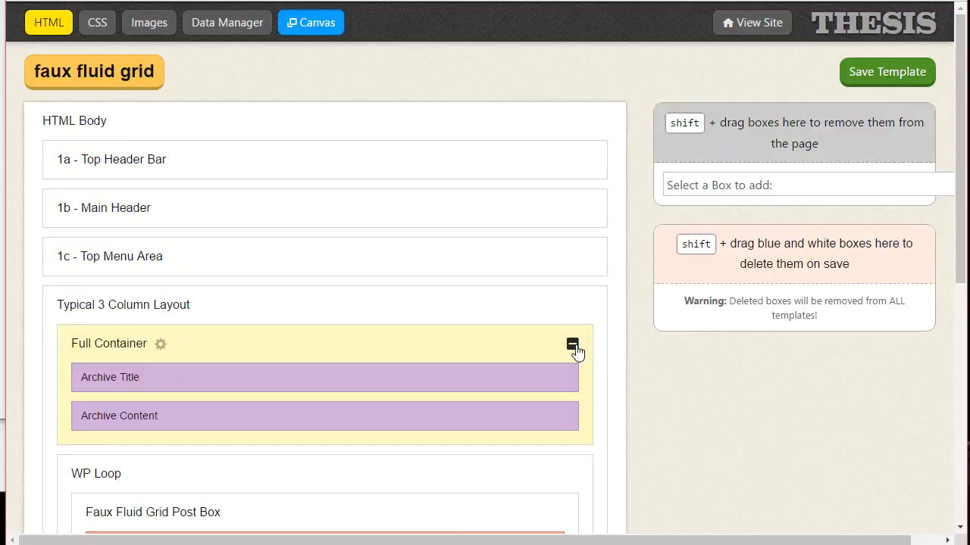
left_click(892, 76)
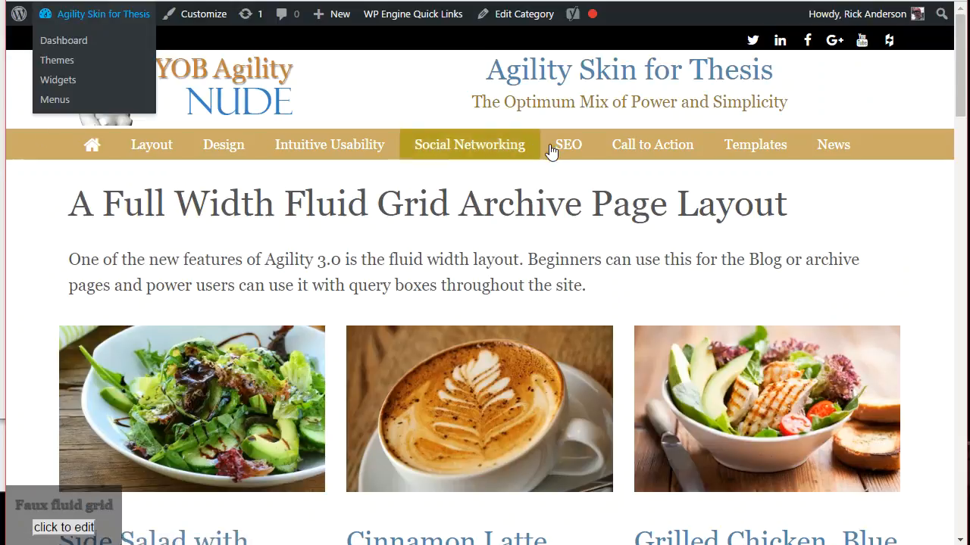
- Examine the Menu category page's intro text, row alignment and spacing between Read More buttons and the images below
scroll(574, 205, "down", 2)
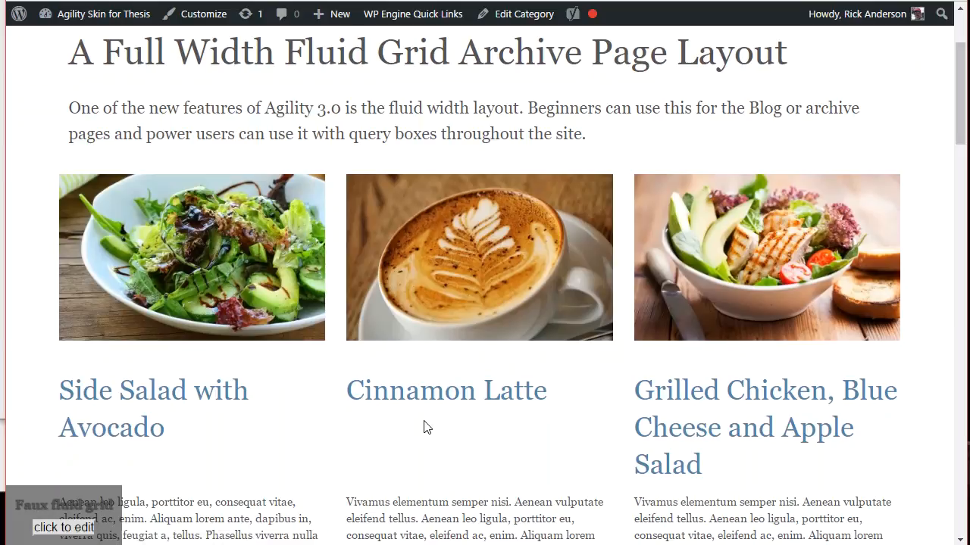
scroll(478, 337, "down", 8)
scroll(478, 339, "down", 1)
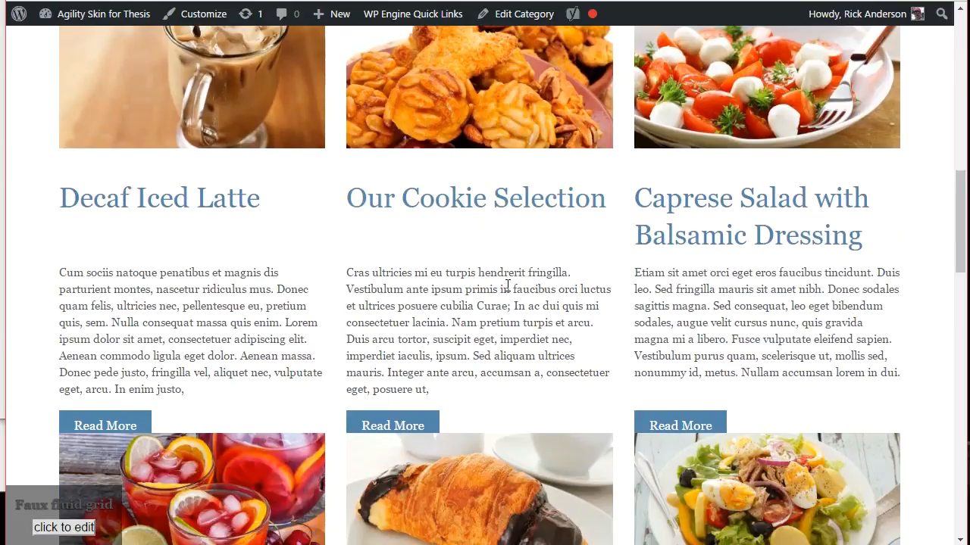
scroll(508, 286, "down", 8)
scroll(513, 353, "down", 7)
scroll(514, 352, "up", 1)
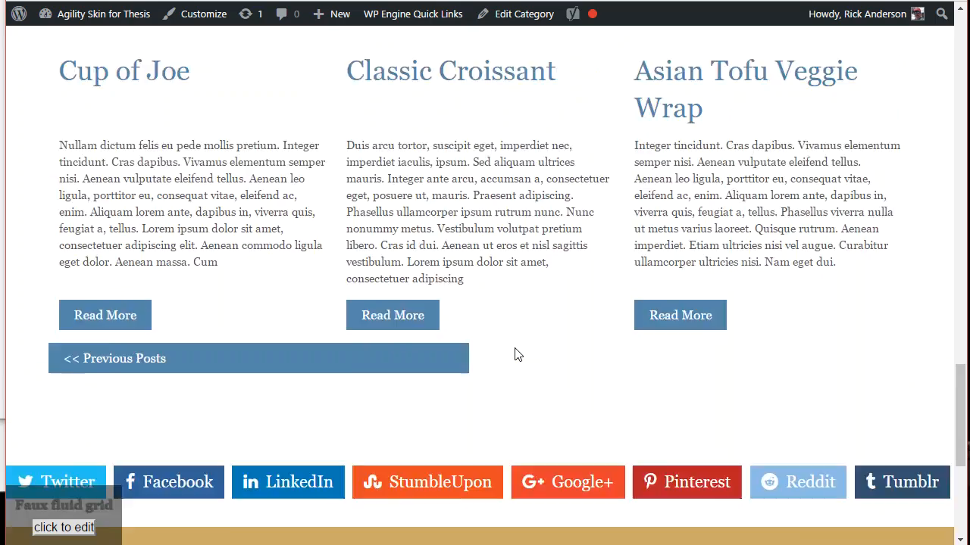
scroll(514, 355, "up", 1)
scroll(515, 352, "up", 3)
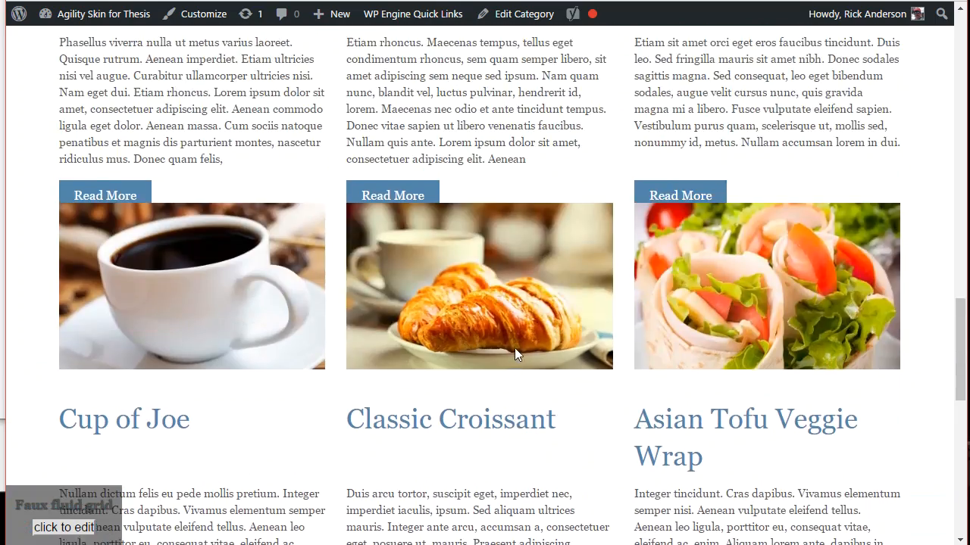
scroll(515, 350, "up", 5)
scroll(517, 349, "up", 1)
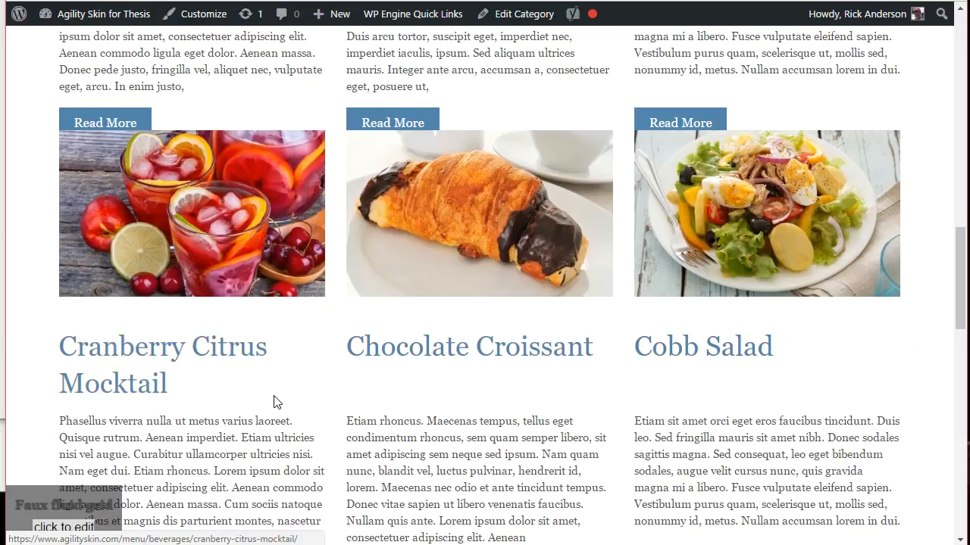
scroll(278, 403, "up", 1)
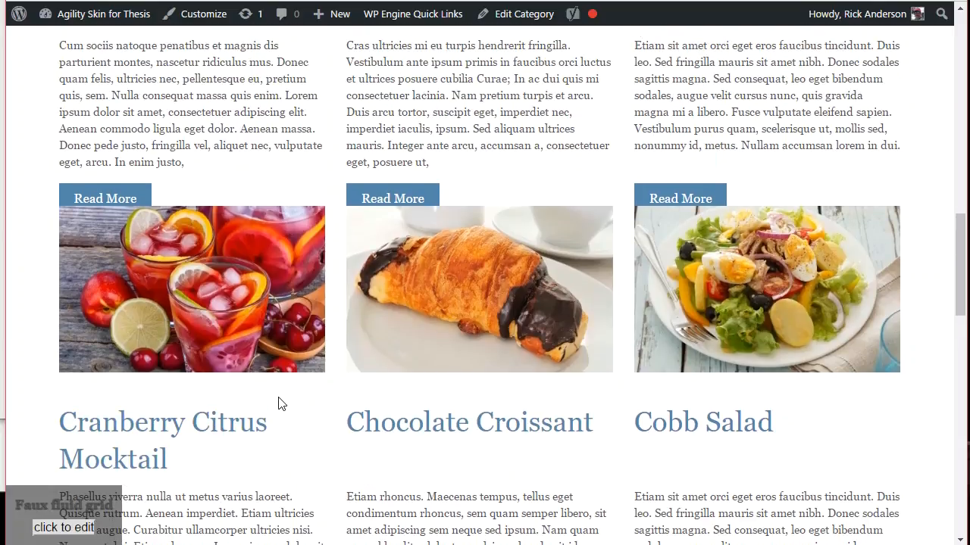
scroll(329, 328, "up", 15)
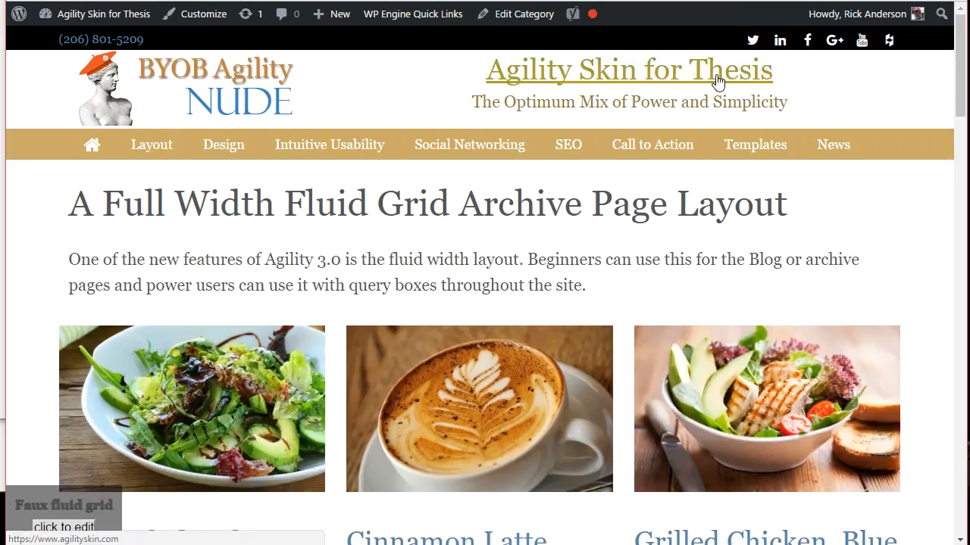
- Open the Thesis Skin Design settings at the Custom Text Area Options
left_click(544, 15)
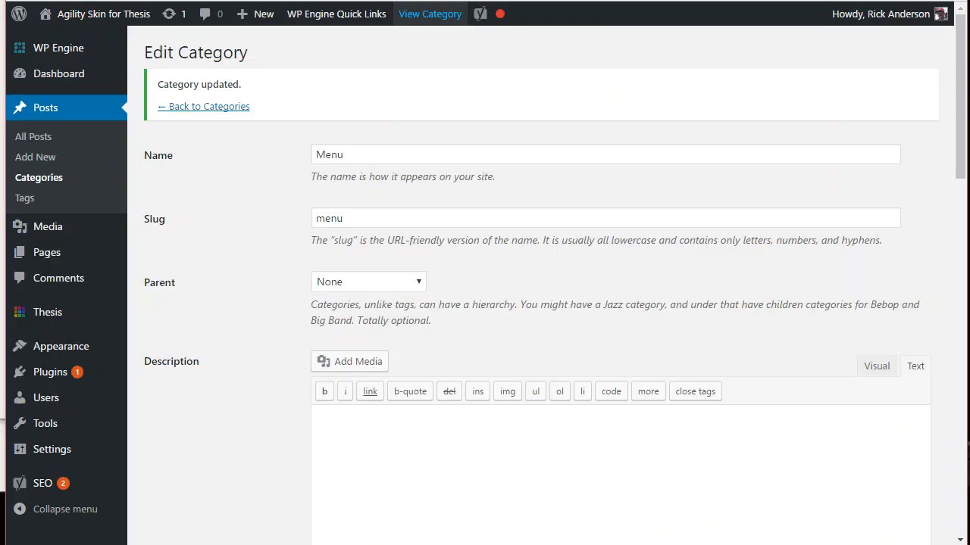
mouse_move(64, 313)
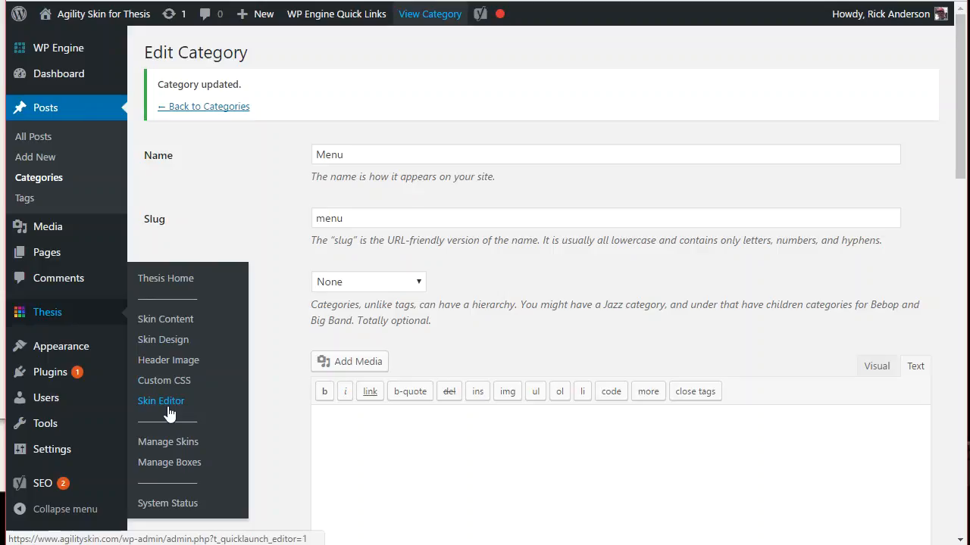
left_click(169, 346)
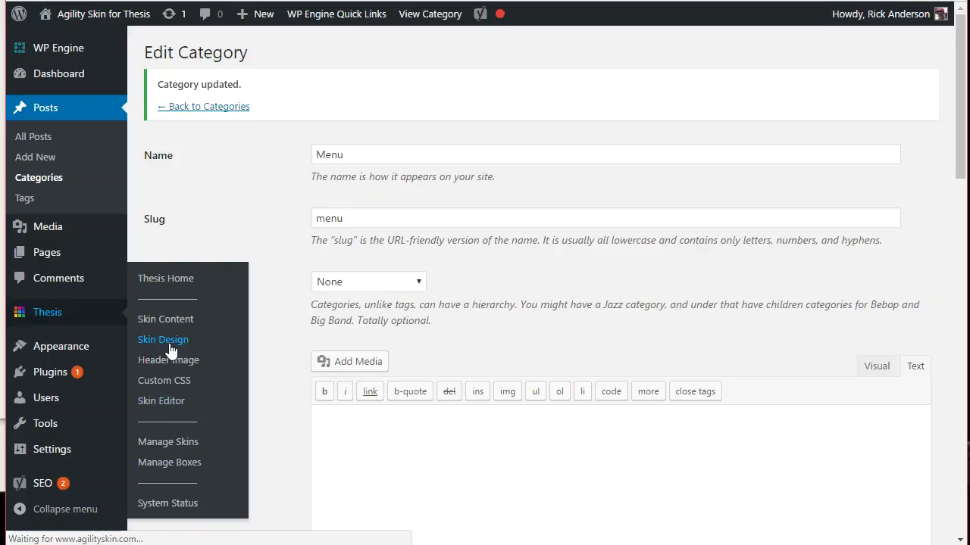
scroll(447, 226, "down", 3)
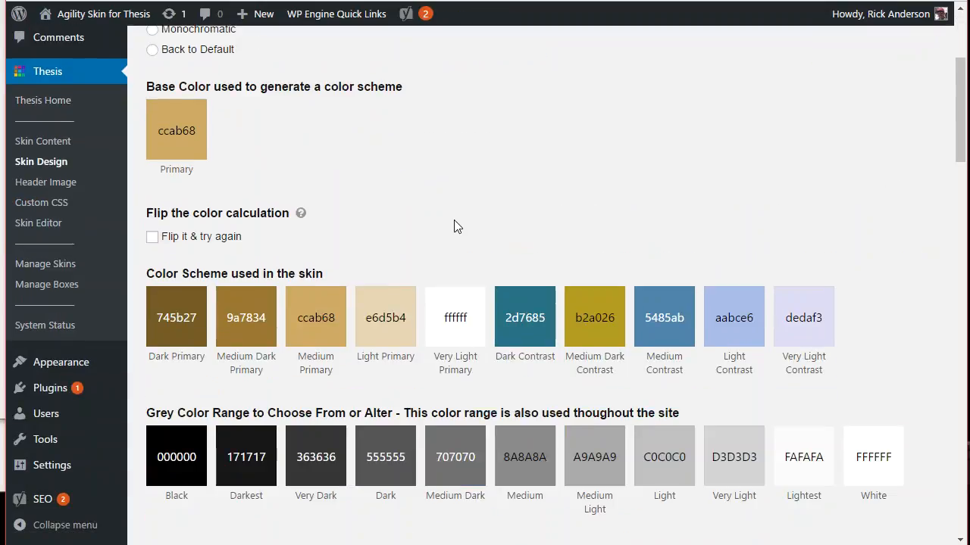
scroll(454, 226, "down", 10)
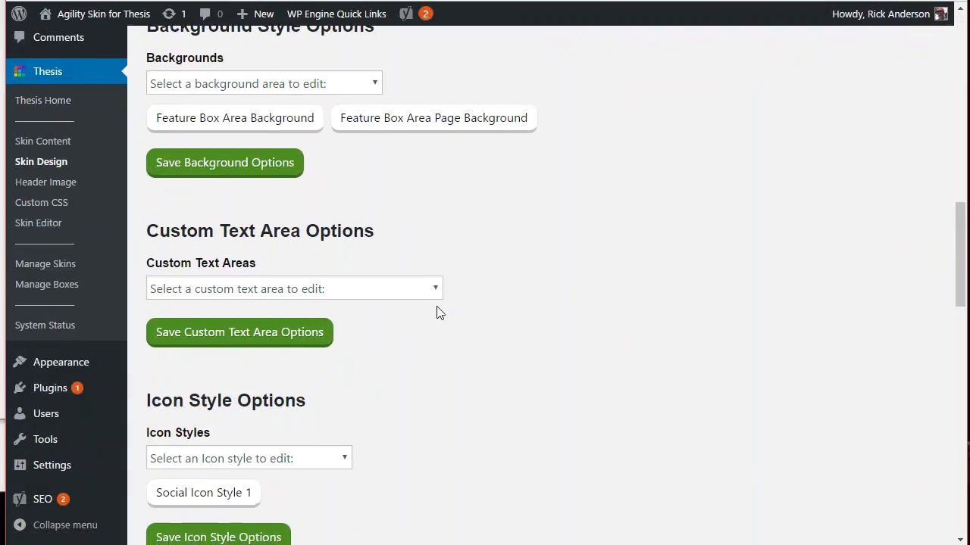
- Set the font size of Custom Text Area 1 Headings to 24 px and save the custom text area options
left_click(353, 292)
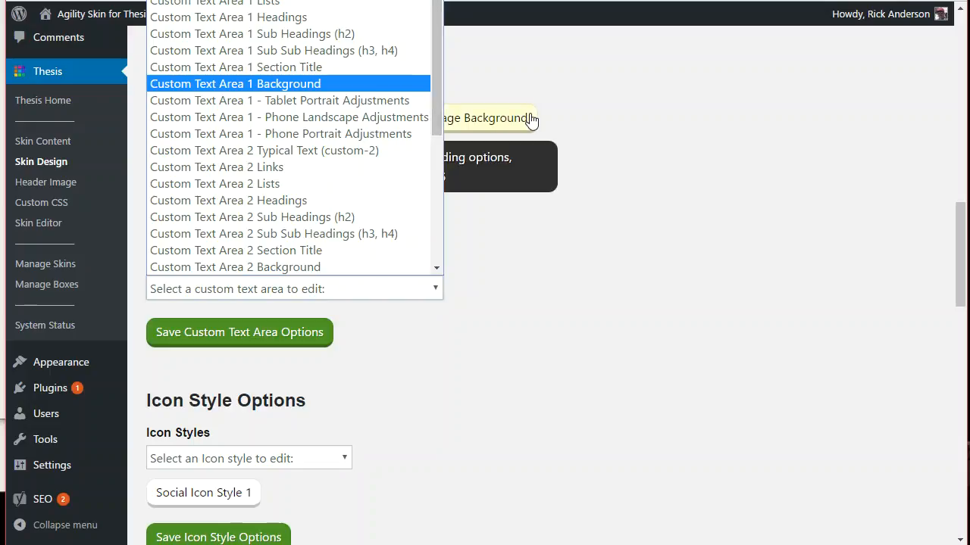
left_click_drag(436, 91, 431, 41)
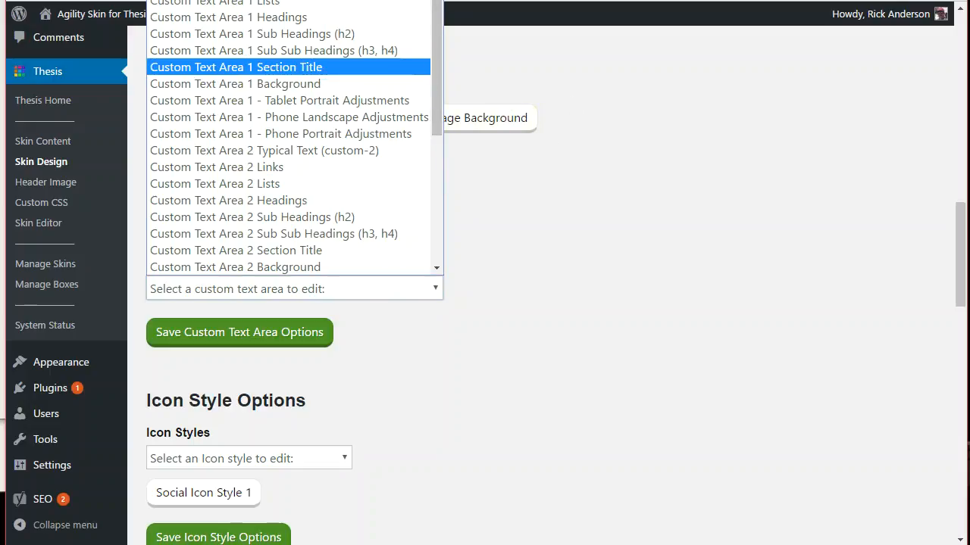
left_click(599, 131)
left_click_drag(556, 0, 553, 41)
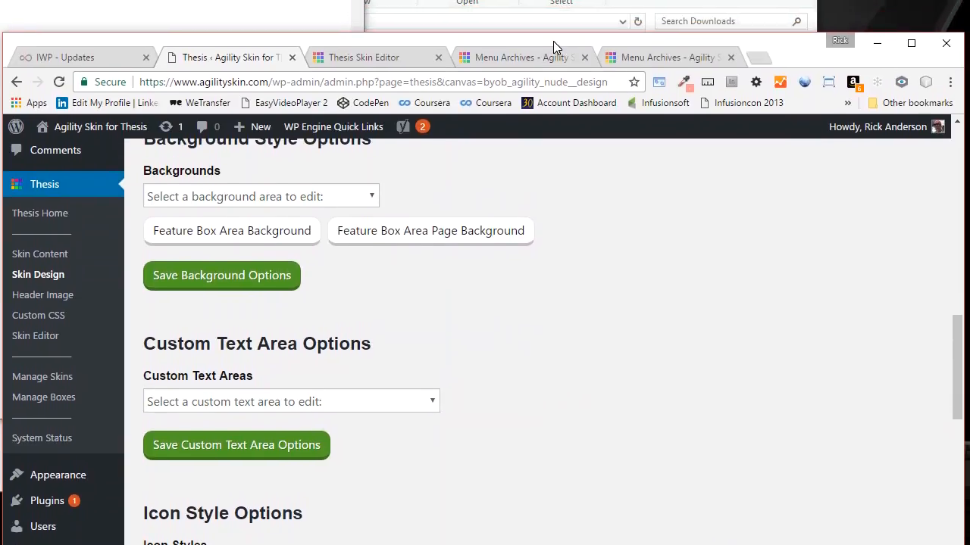
left_click(315, 403)
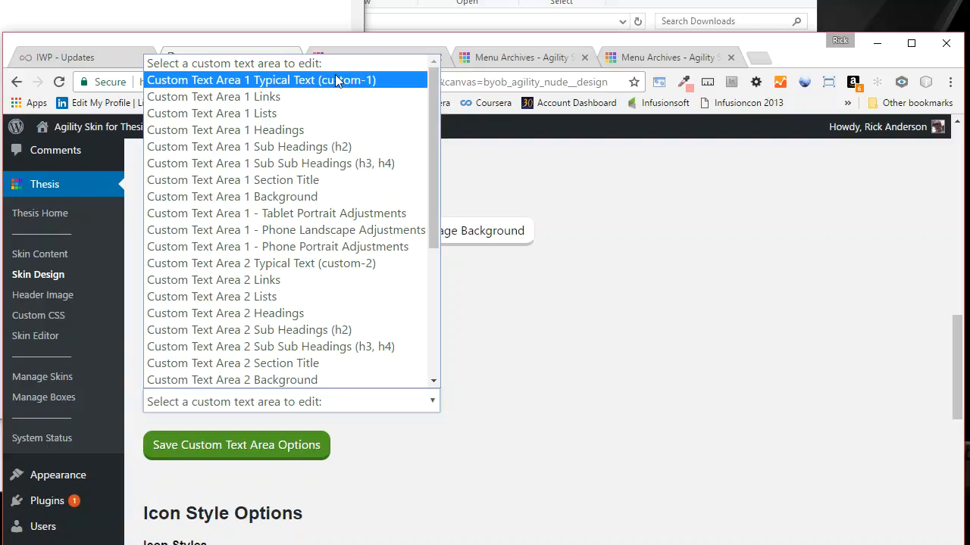
left_click(297, 129)
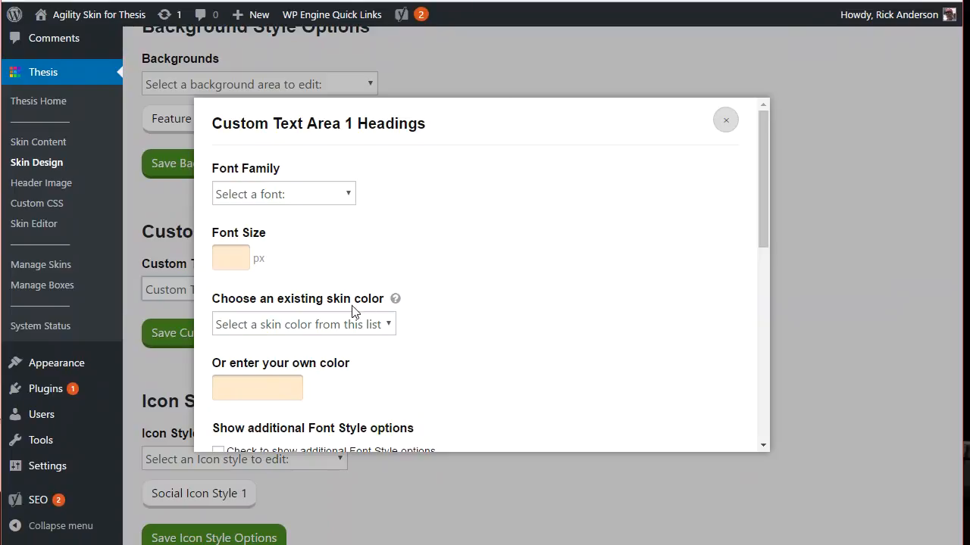
left_click(245, 261)
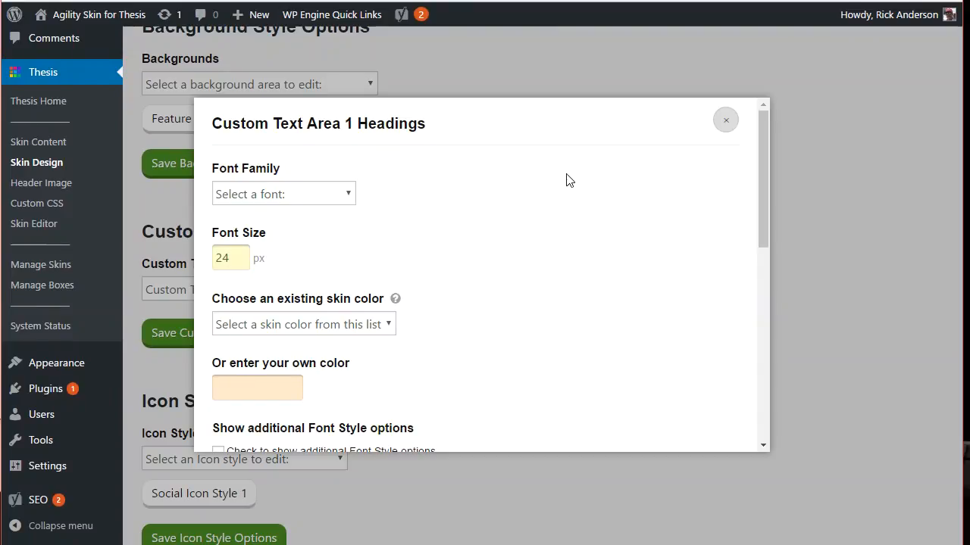
left_click(725, 120)
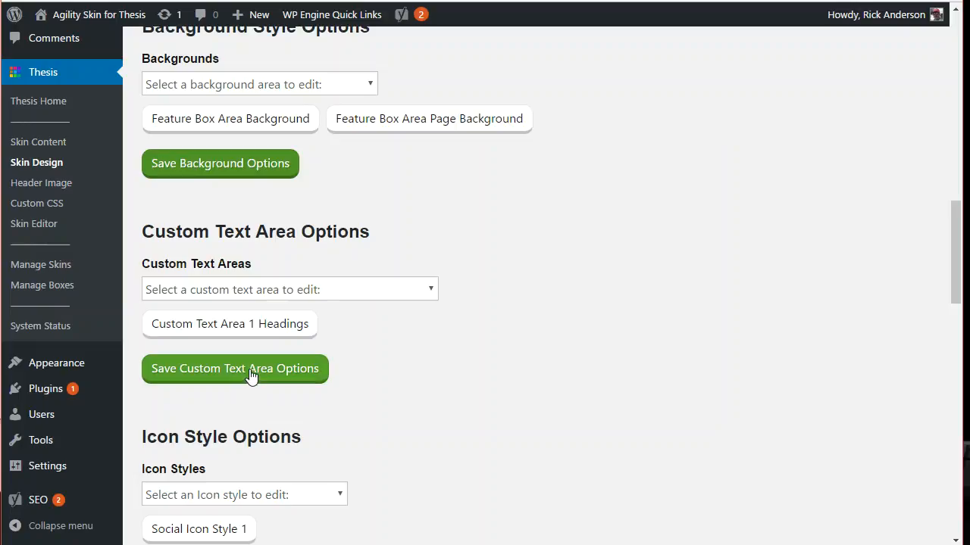
left_click(350, 293)
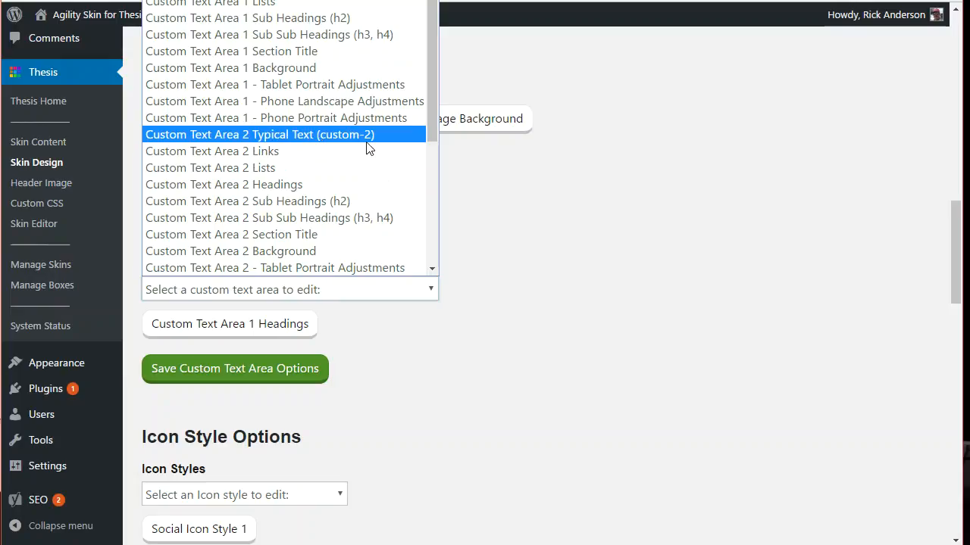
left_click(661, 227)
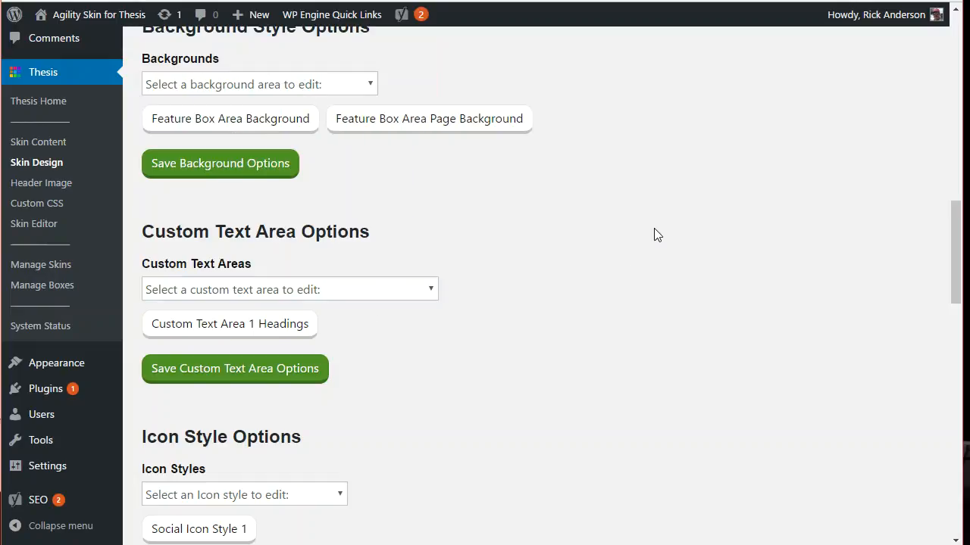
left_click(237, 372)
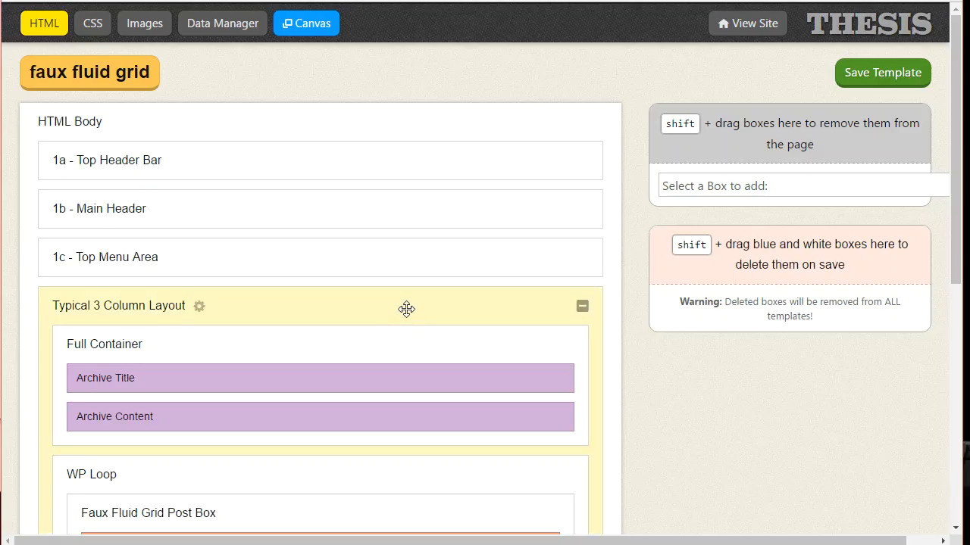
- Add the HTML class custom-1 after one-third on the Faux Fluid Grid Post Box and save the template
scroll(404, 309, "down", 3)
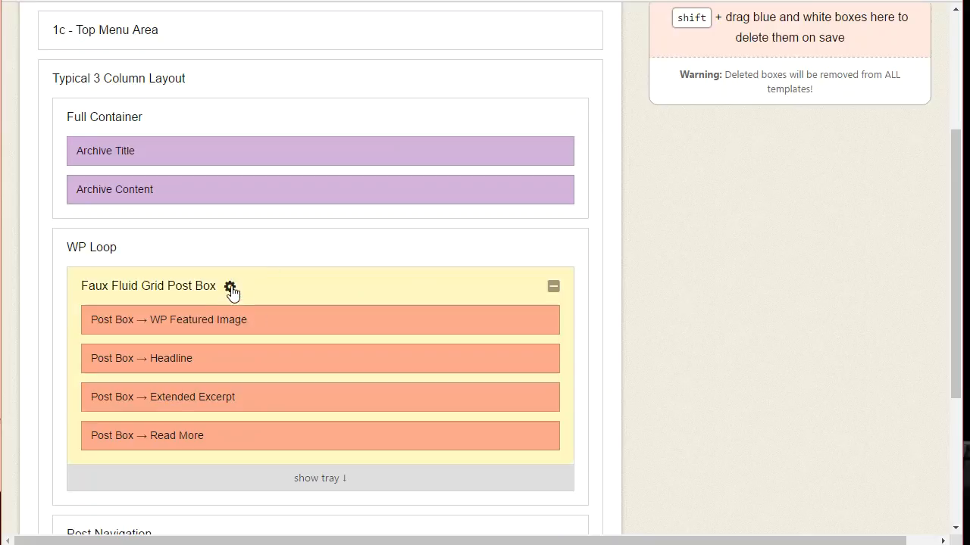
left_click(229, 288)
left_click(320, 278)
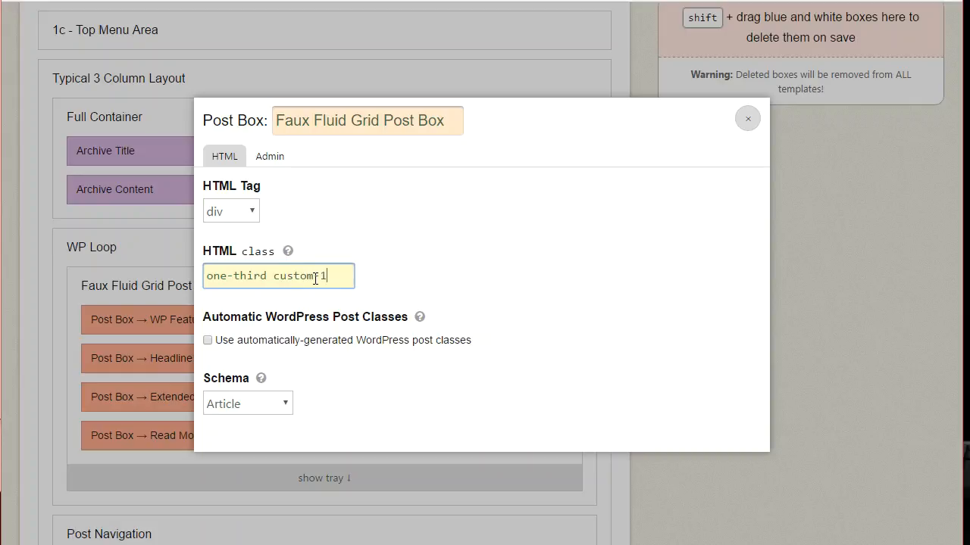
type("custom-1")
left_click(748, 118)
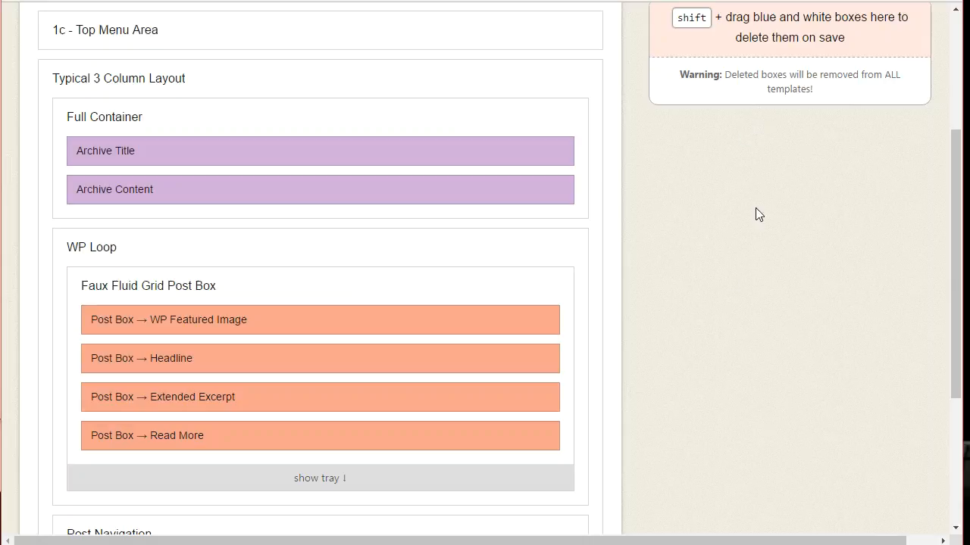
scroll(731, 296, "up", 3)
left_click(879, 76)
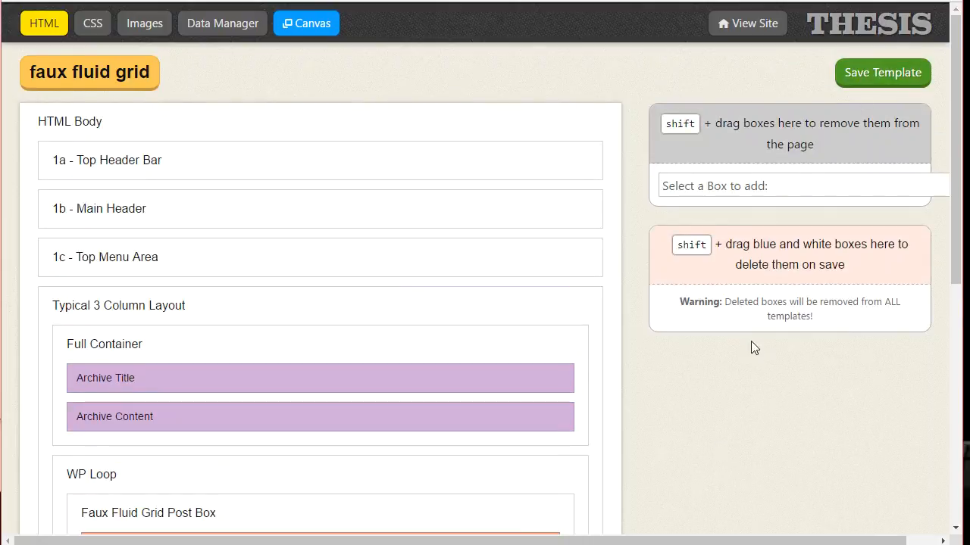
scroll(644, 390, "down", 6)
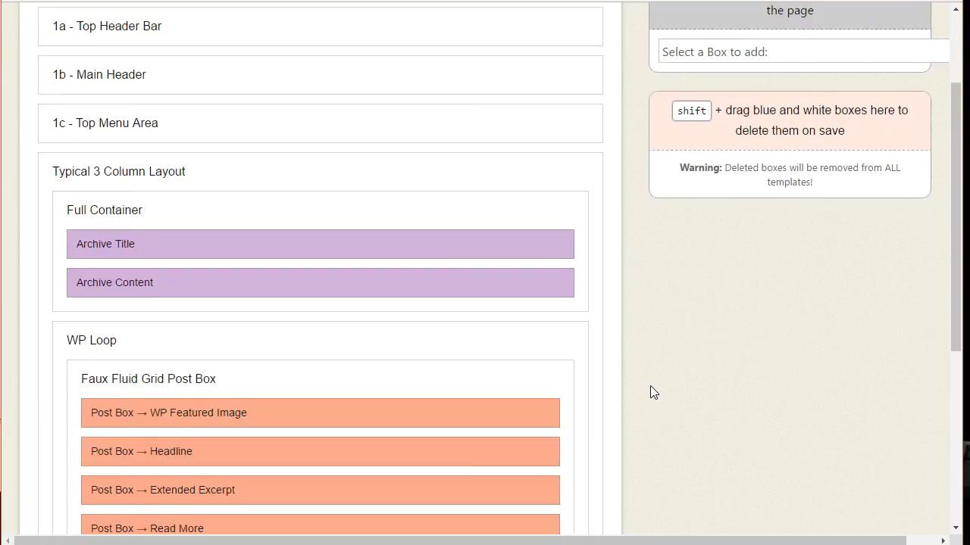
scroll(649, 383, "down", 1)
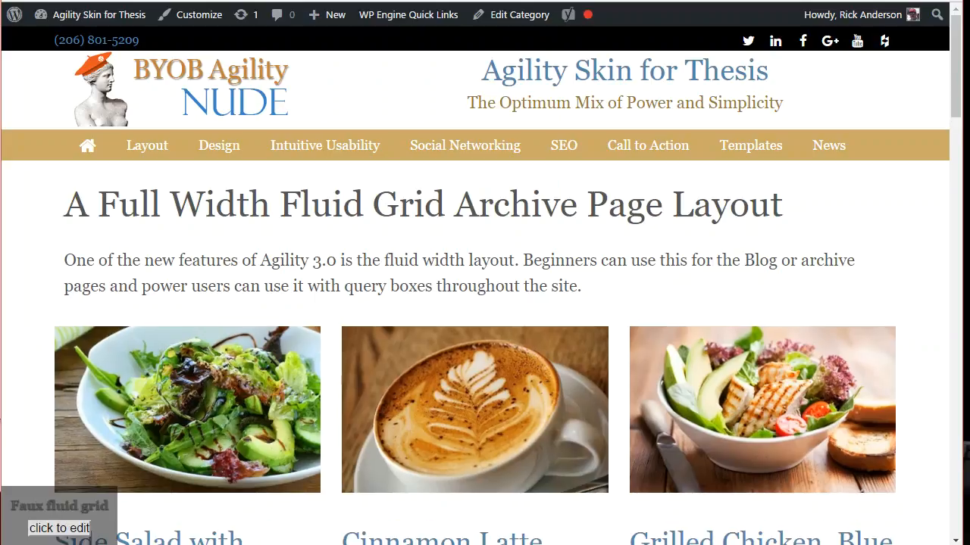
- Reload the Menu category page and inspect the post headlines' size and the spacing between them and the featured images
key("F5")
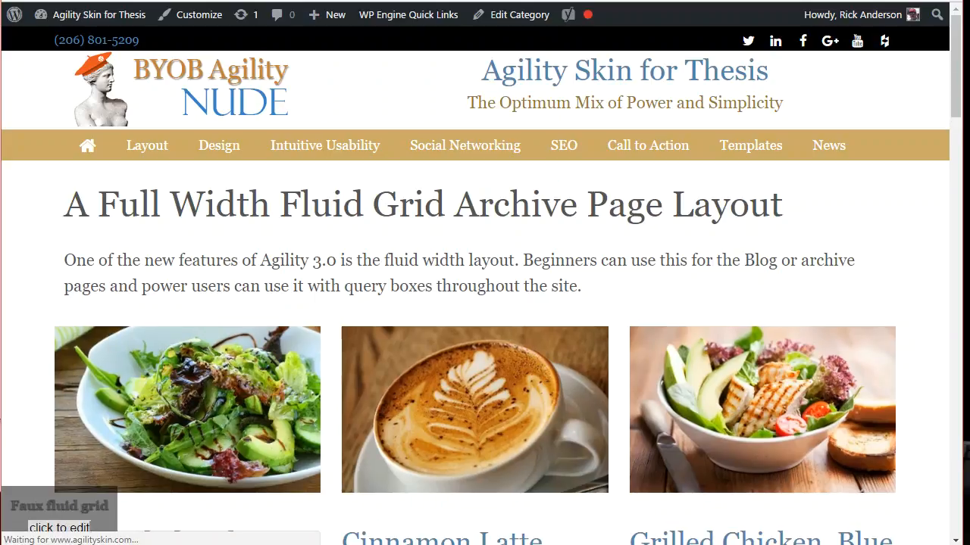
scroll(397, 256, "down", 3)
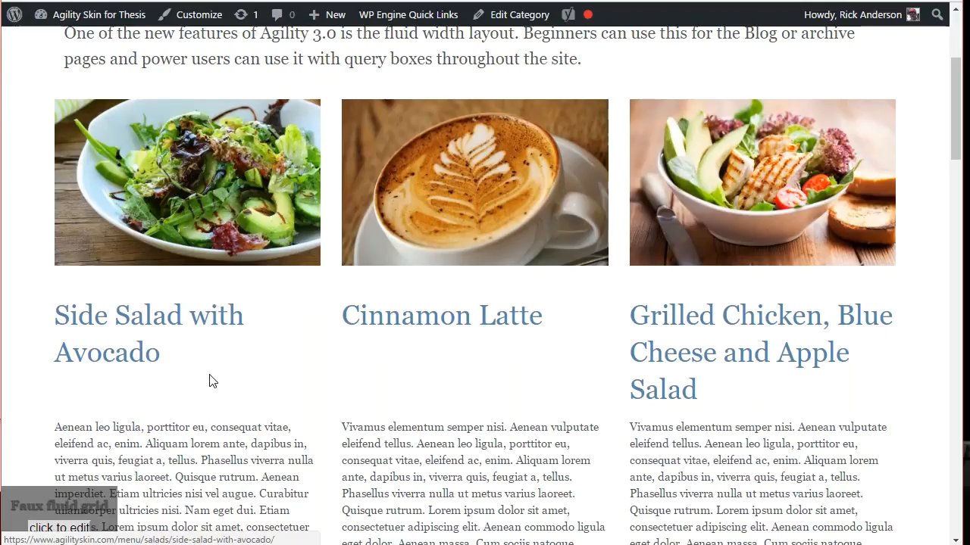
right_click(198, 395)
left_click(239, 544)
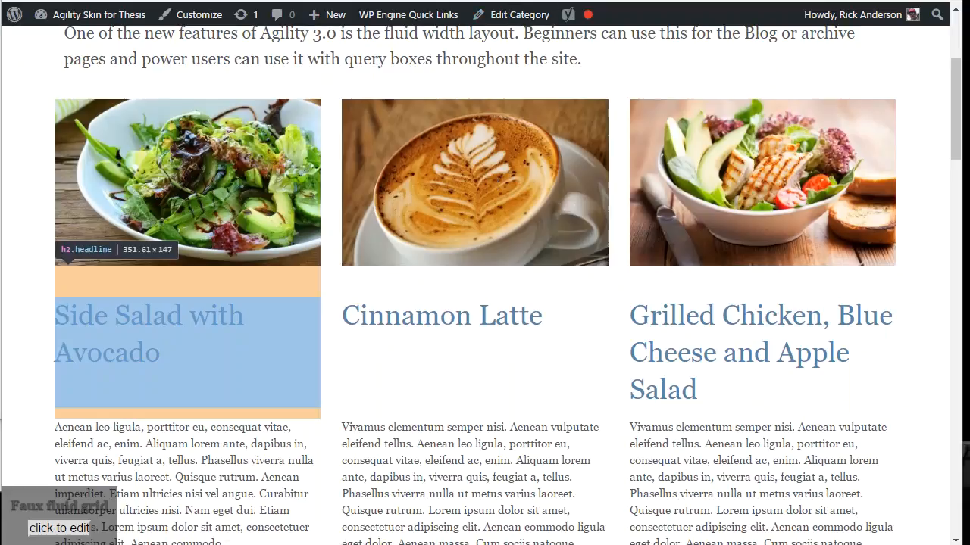
left_click(56, 0)
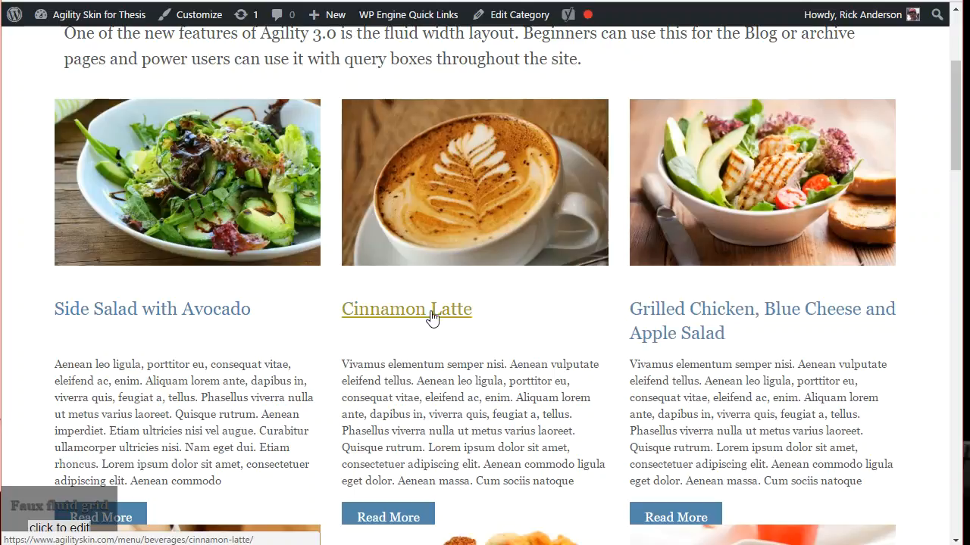
scroll(677, 347, "up", 2)
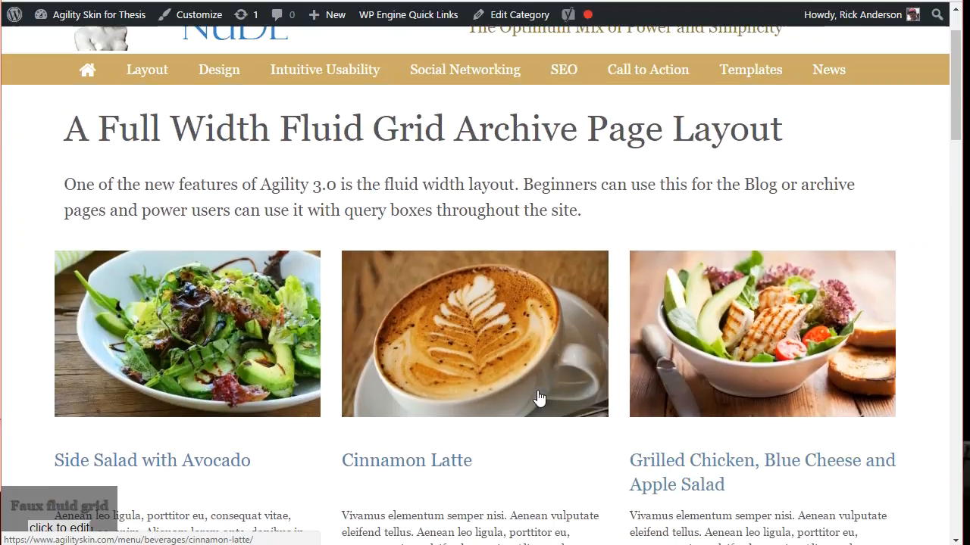
scroll(537, 396, "down", 2)
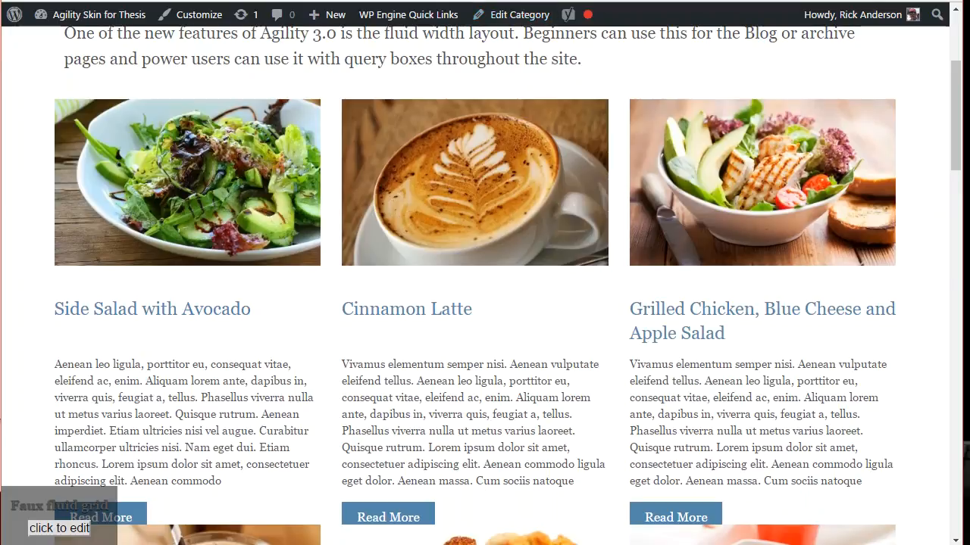
- Give Custom Text Area 1 Headings a 15px top margin, save the options, and reload the Menu category page
scroll(485, 272, "up", 3)
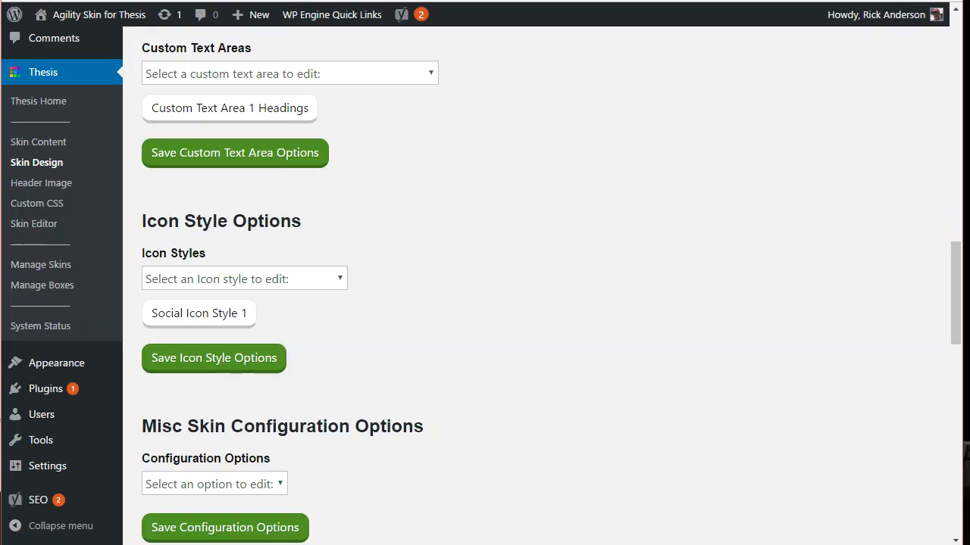
left_click(244, 111)
scroll(439, 261, "down", 4)
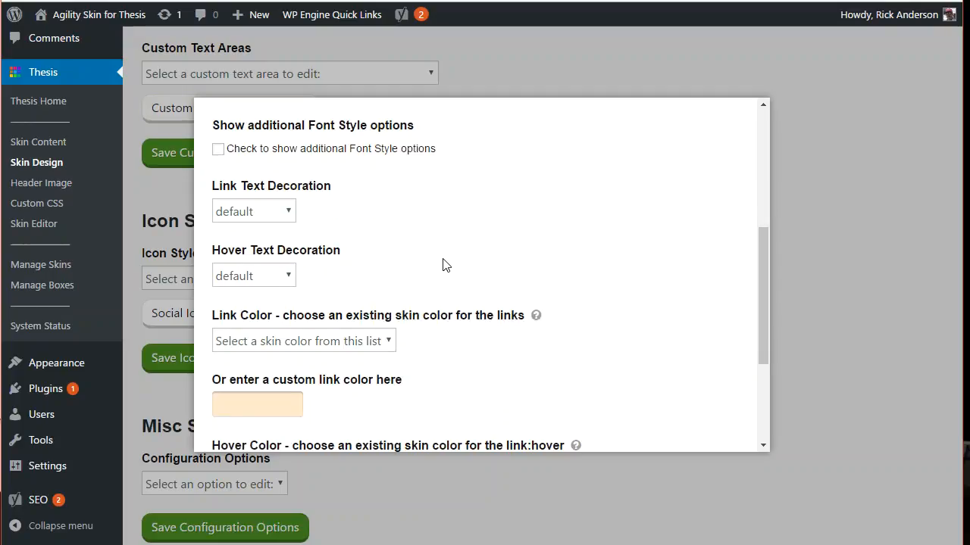
scroll(462, 265, "down", 3)
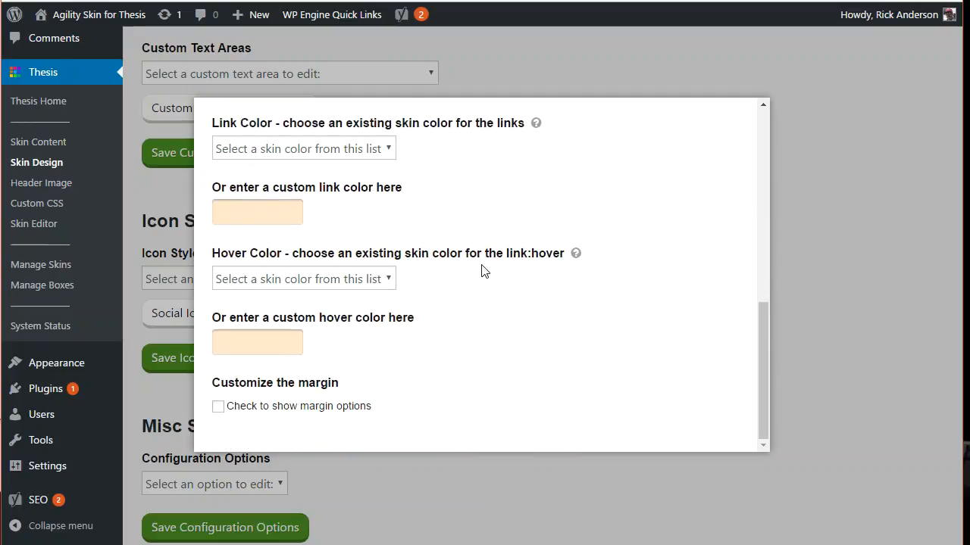
left_click(218, 408)
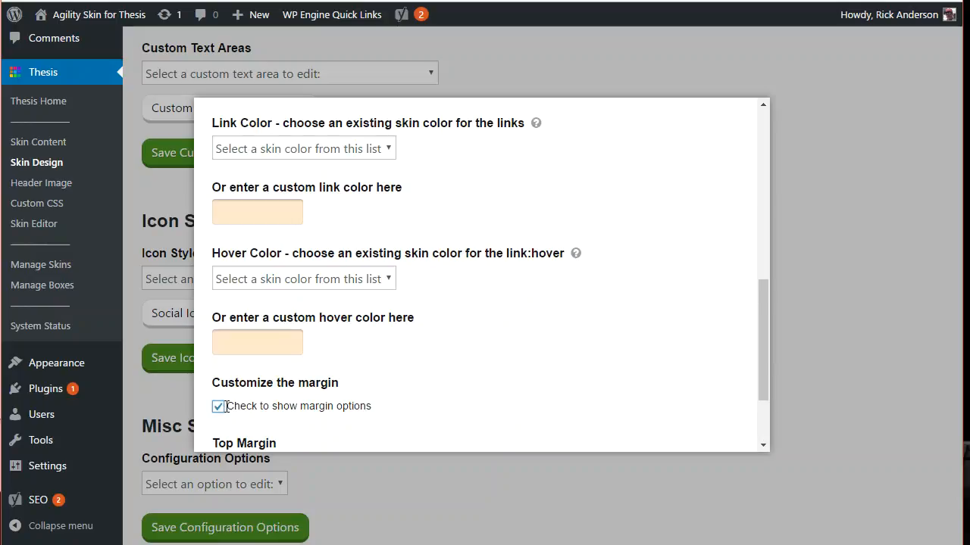
scroll(477, 336, "down", 2)
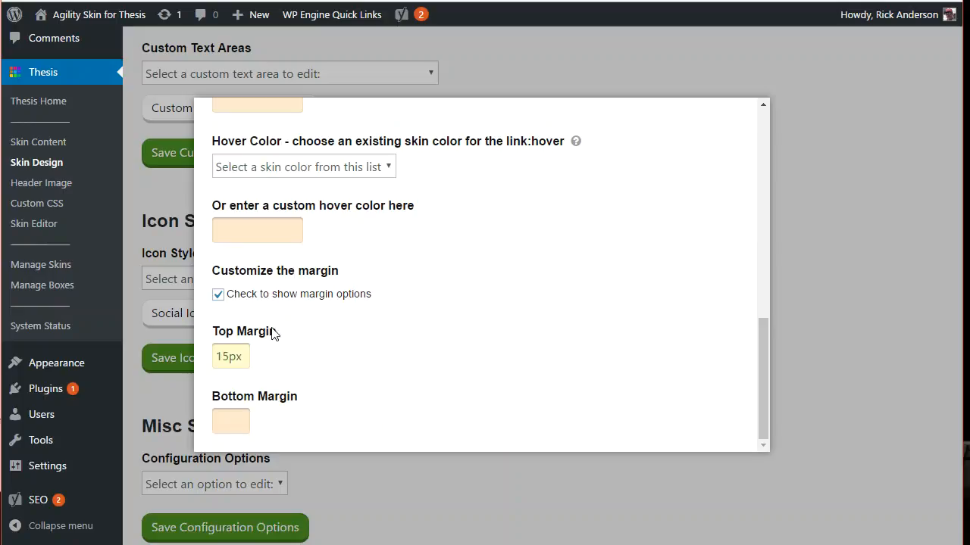
scroll(617, 278, "up", 10)
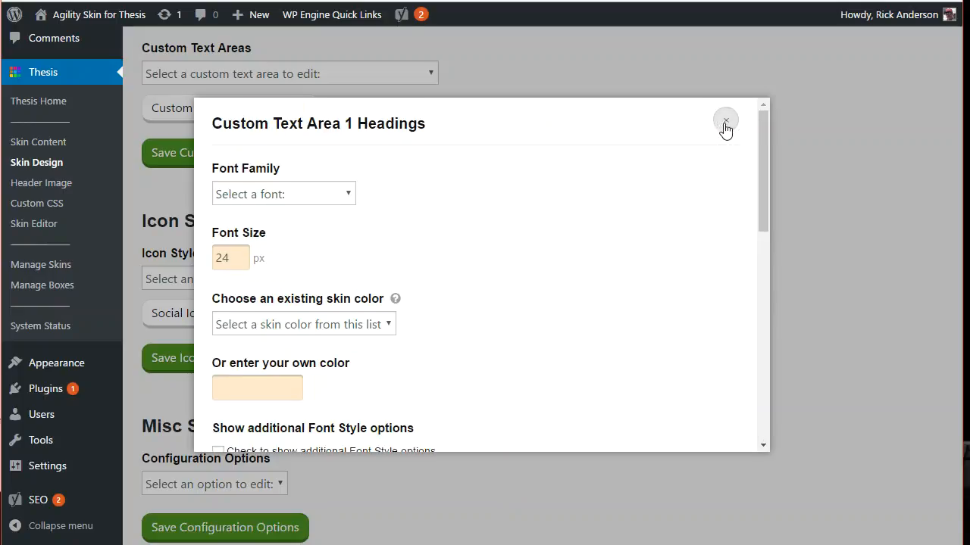
left_click(725, 121)
left_click(231, 151)
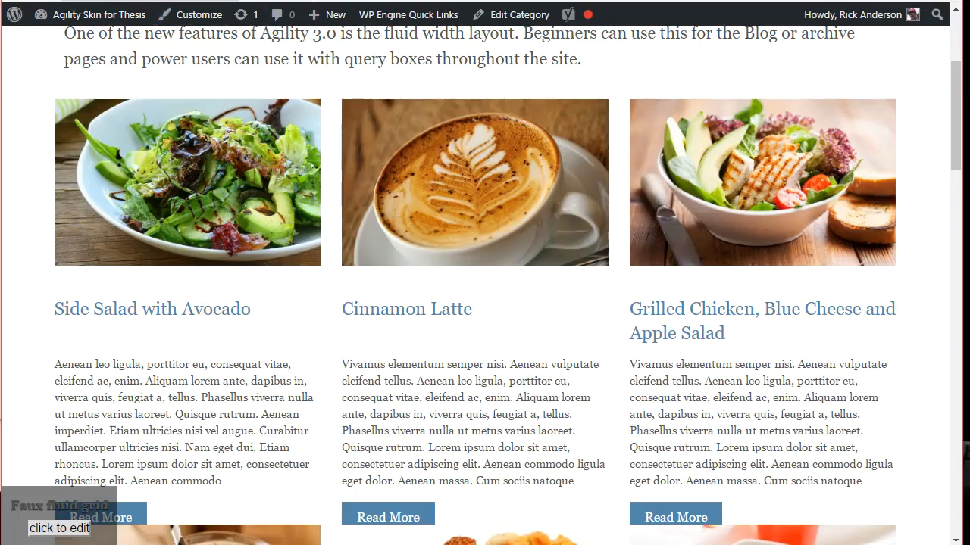
key("F5")
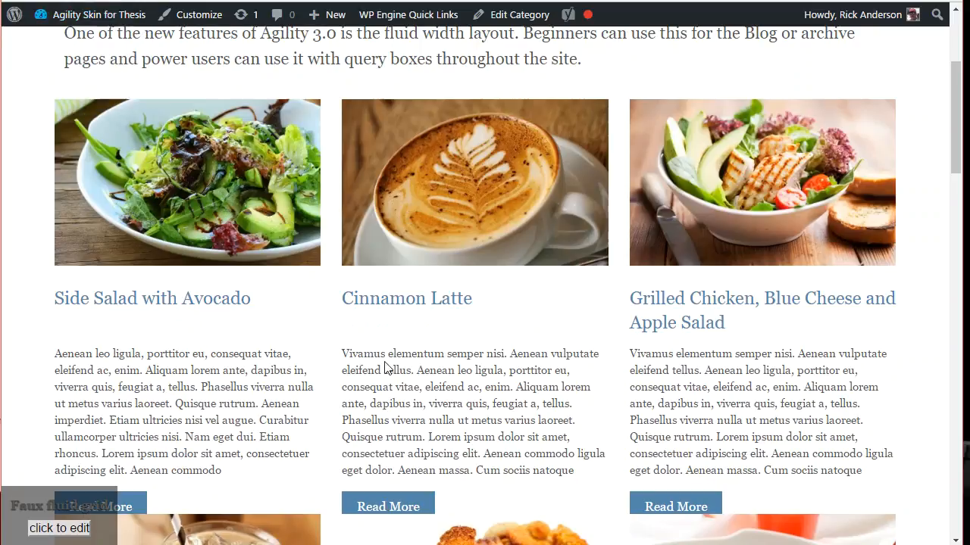
- Examine the vertical spacing between the Read More buttons and the next row of featured images on the Menu category page
scroll(428, 312, "down", 2)
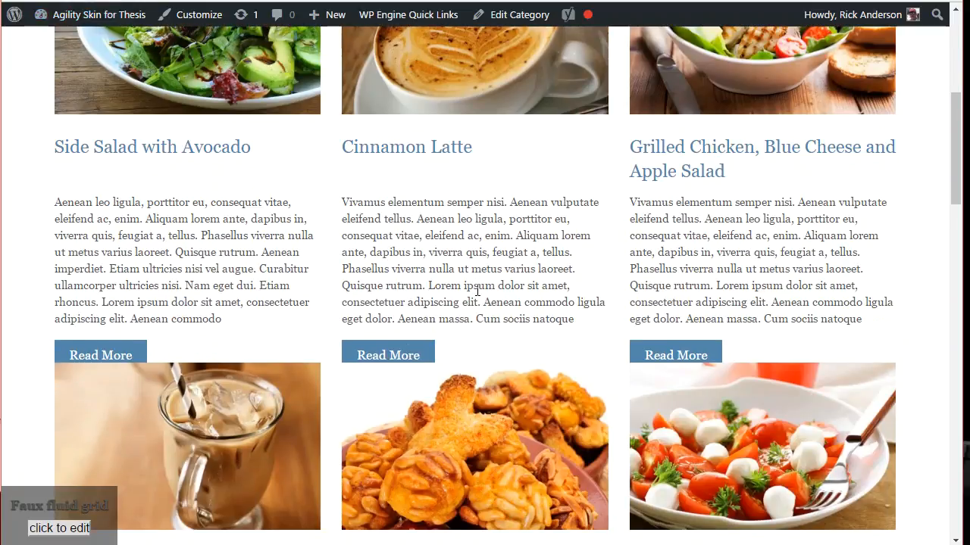
scroll(477, 292, "up", 2)
scroll(508, 351, "down", 2)
scroll(486, 360, "down", 1)
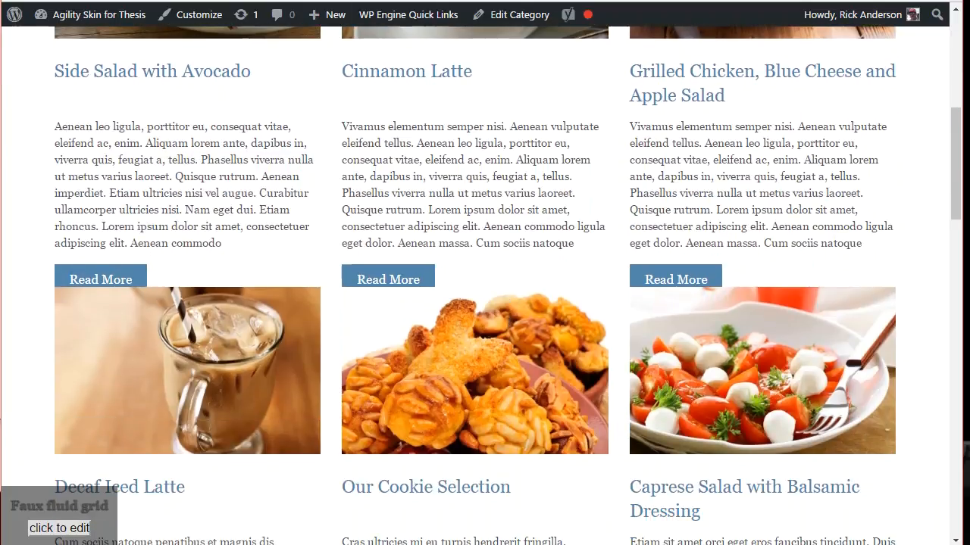
- Give Custom Text Area 1 Background a 45px bottom margin in Skin Design and save the custom text area options
key("ctrl+Tab")
key("ctrl+Tab")
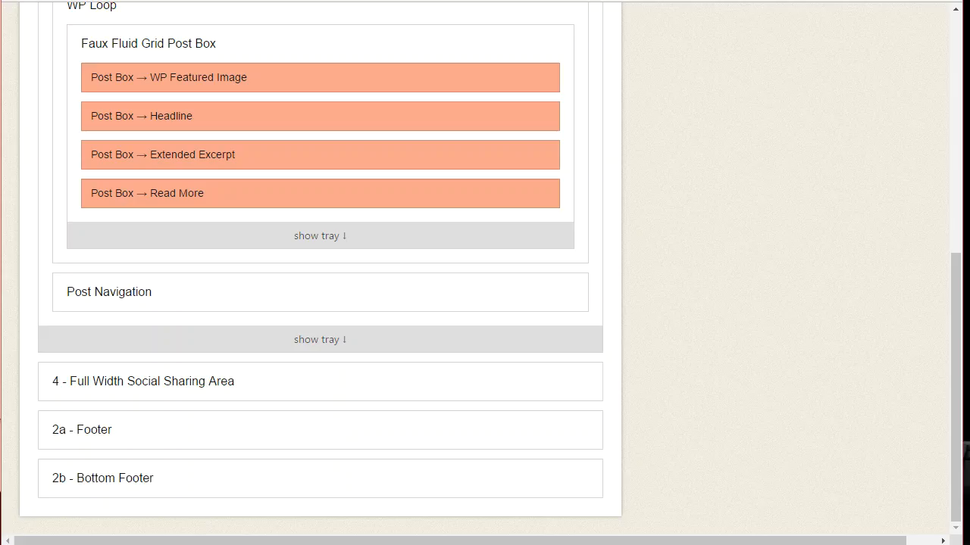
key("ctrl+Tab")
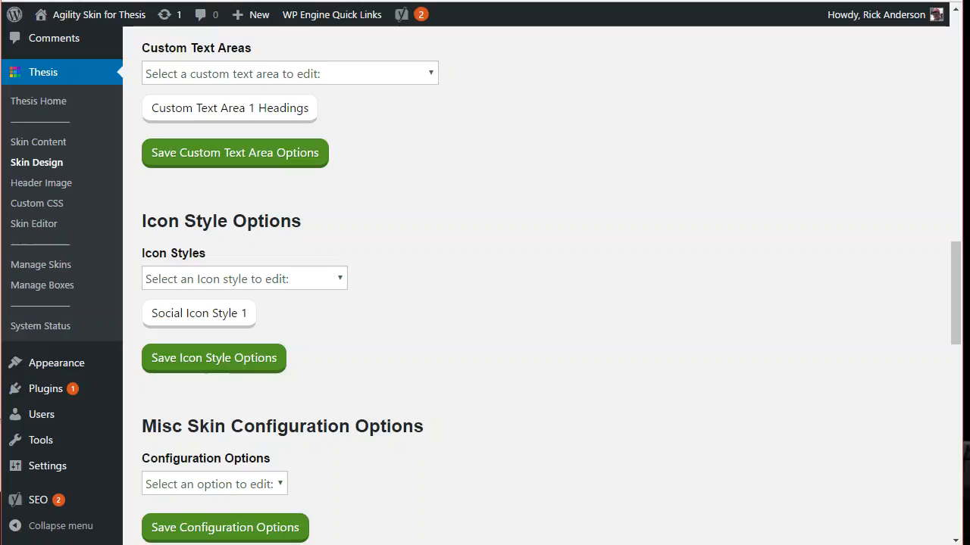
left_click(365, 74)
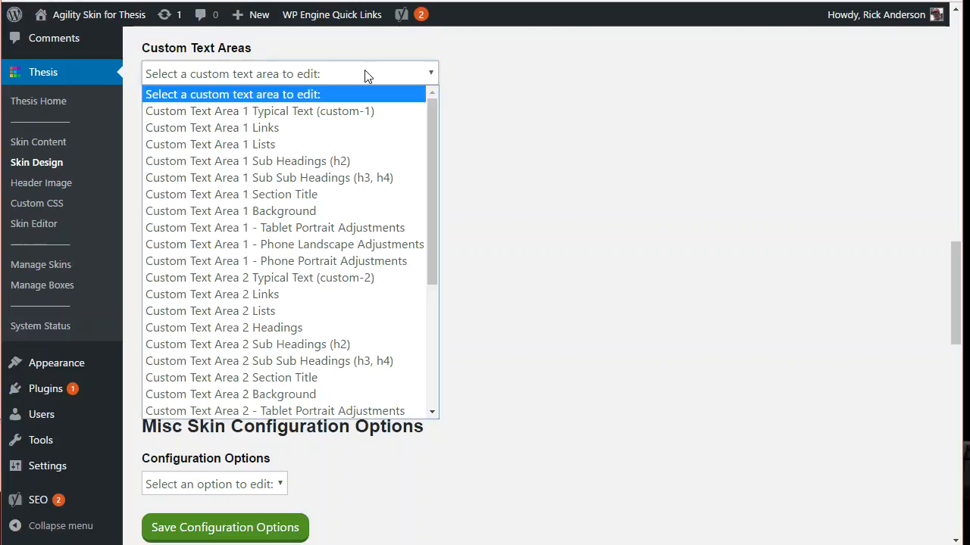
left_click(290, 211)
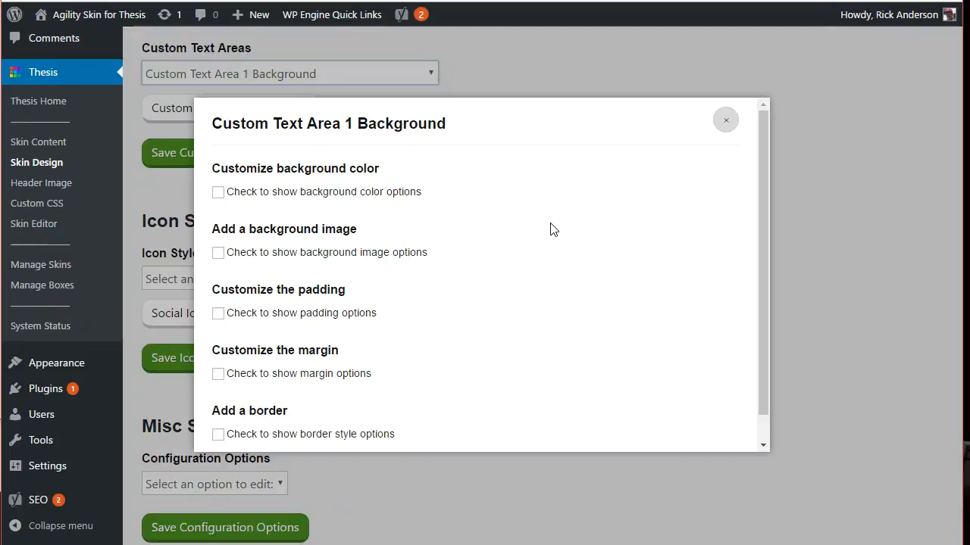
left_click(218, 374)
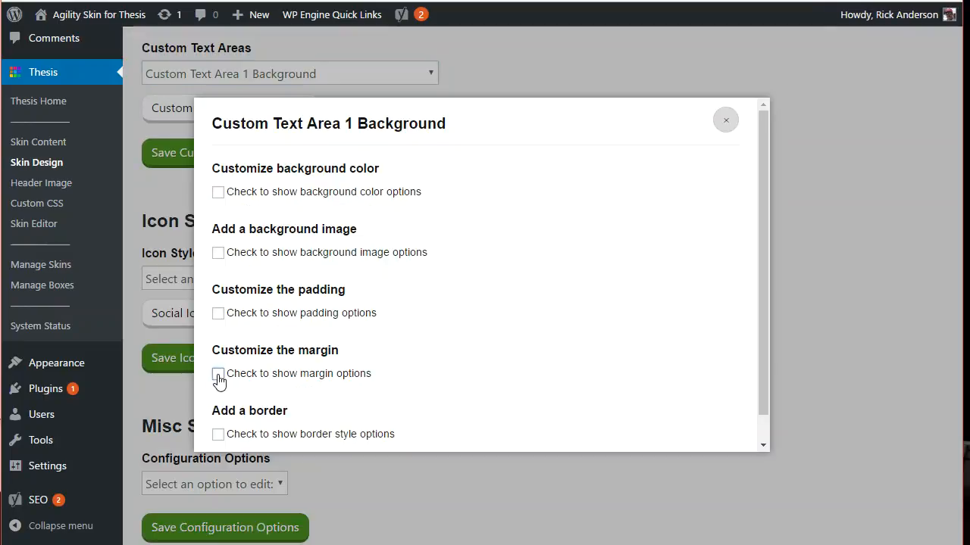
scroll(490, 271, "down", 5)
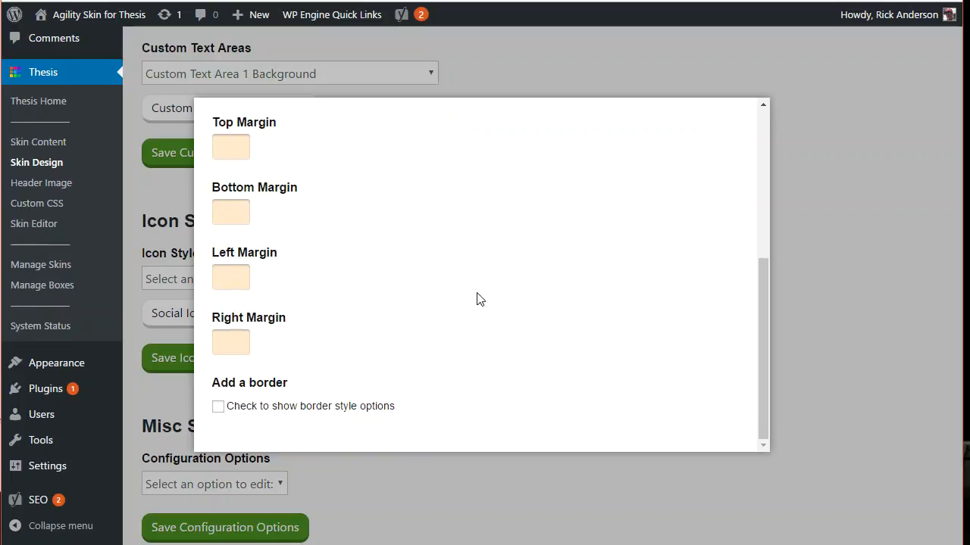
scroll(479, 299, "up", 1)
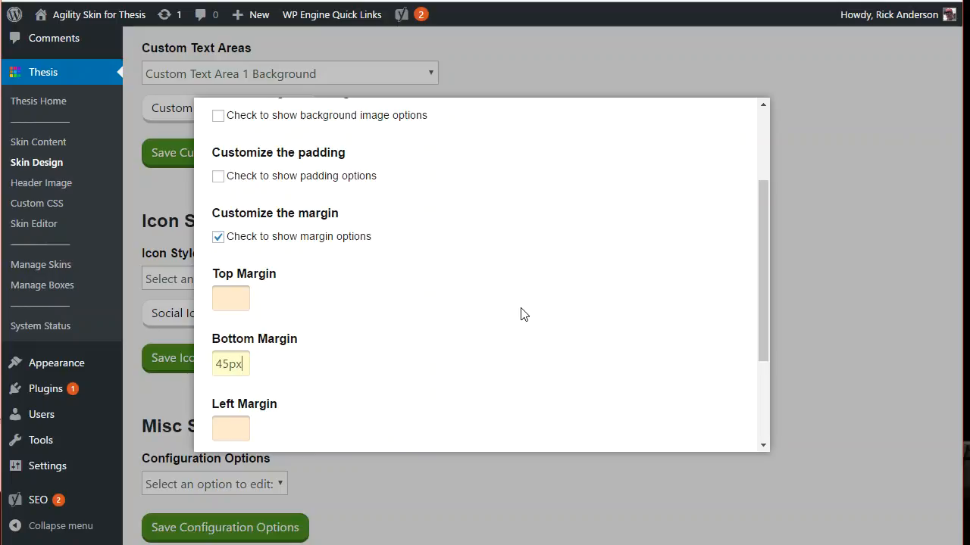
scroll(598, 292, "up", 3)
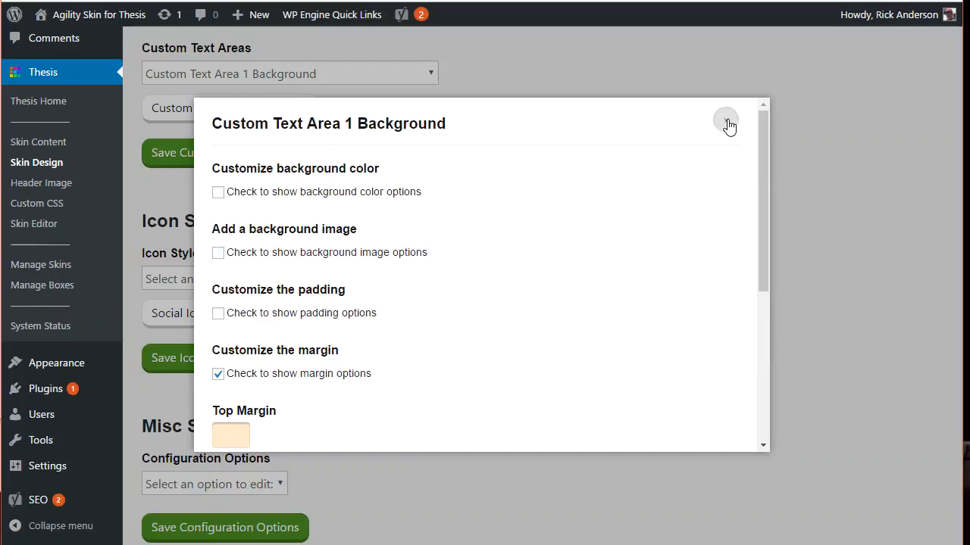
left_click(726, 121)
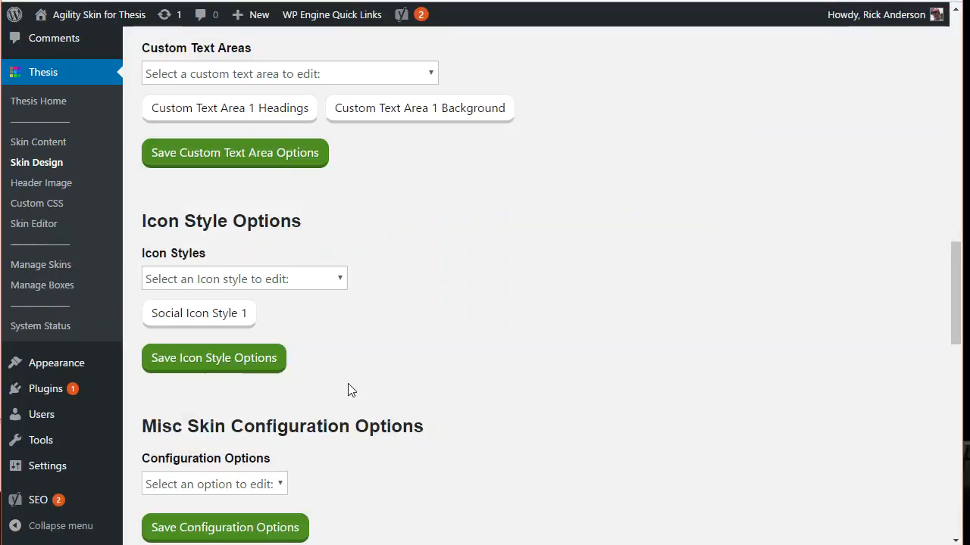
left_click(257, 165)
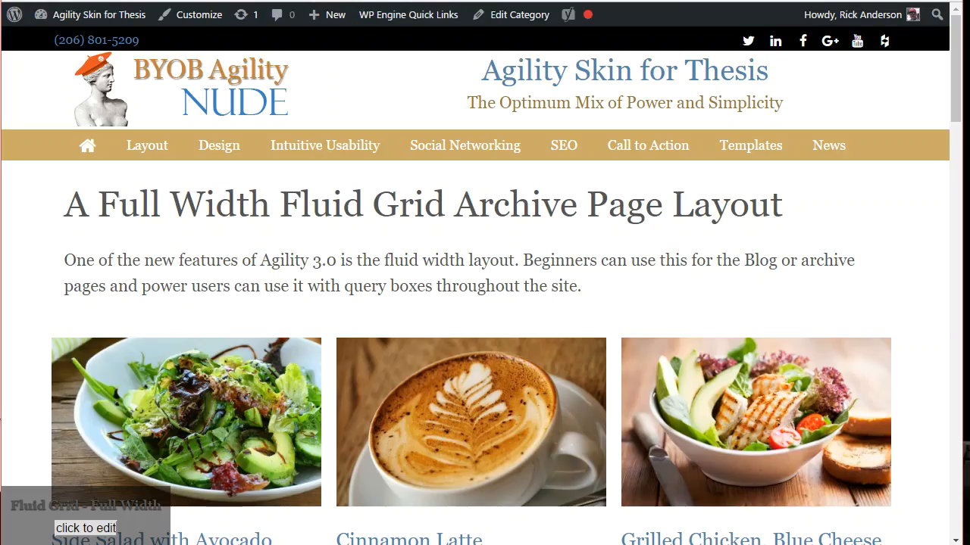
- Reload the Menu category page and examine the spacing between the rows of post boxes down to the post navigation
scroll(484, 303, "down", 6)
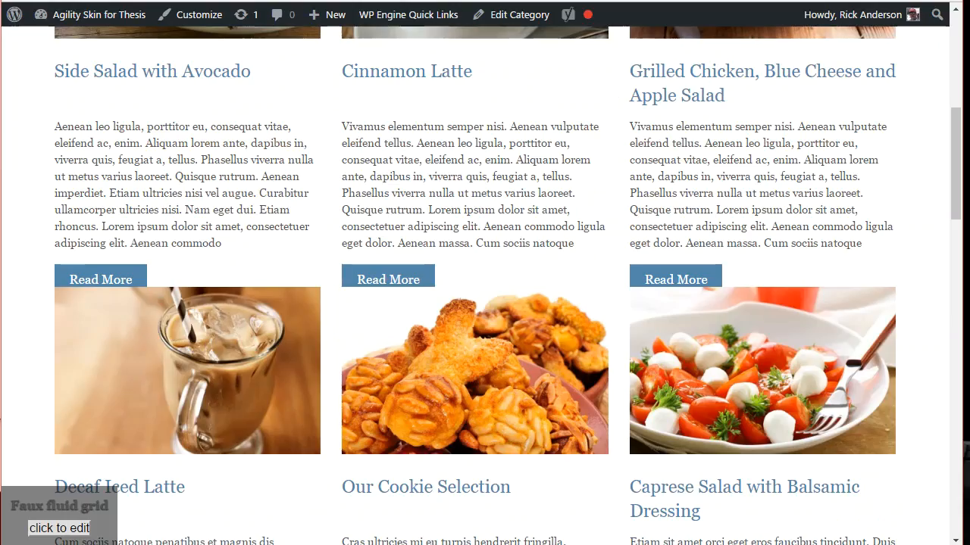
key("F5")
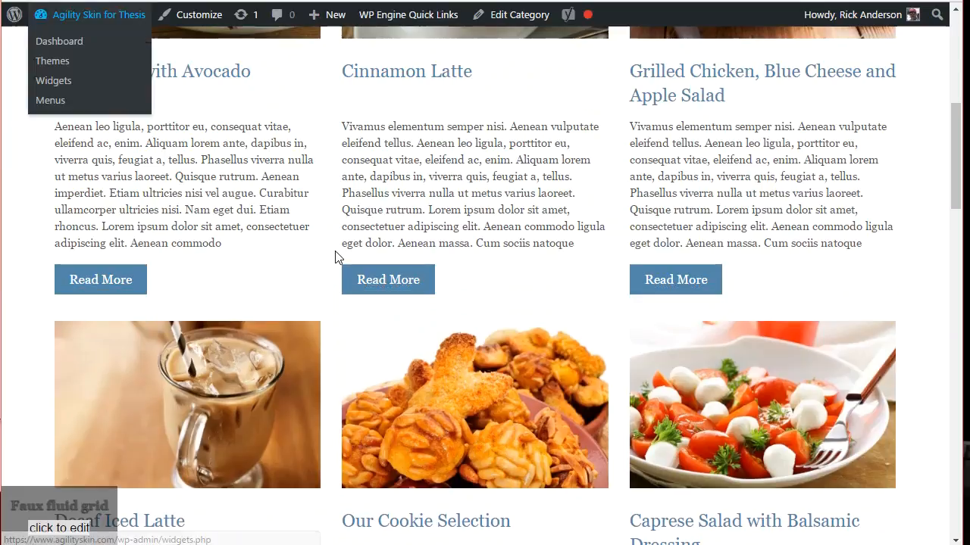
scroll(472, 216, "down", 6)
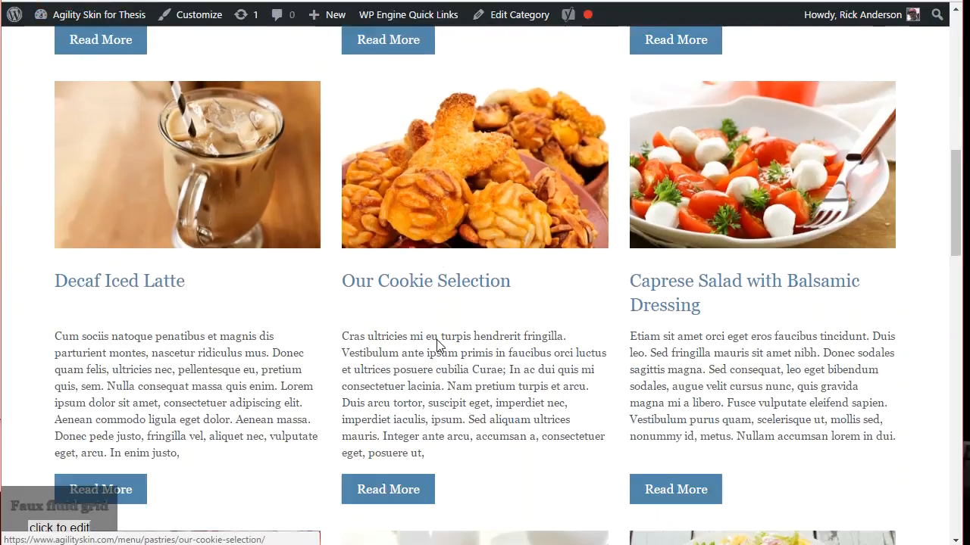
scroll(434, 350, "down", 5)
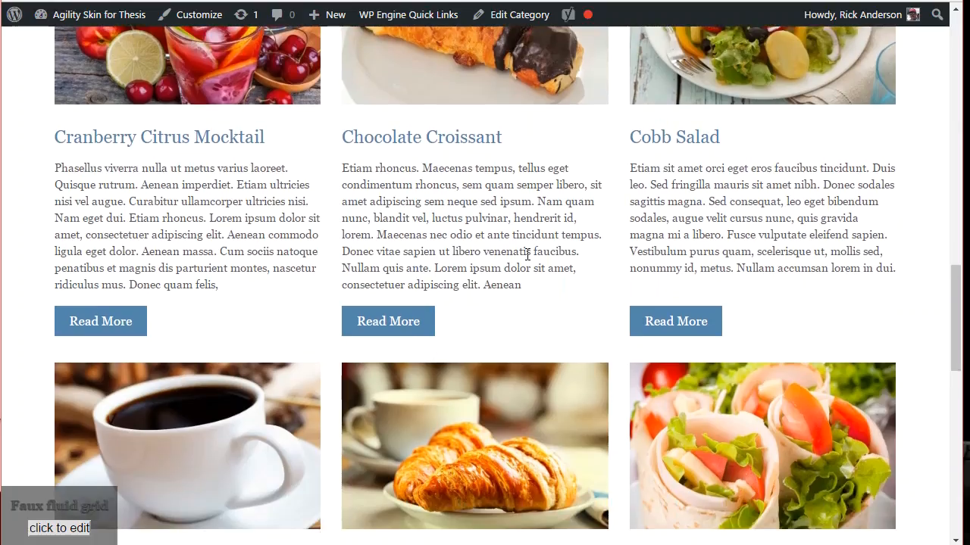
scroll(528, 255, "down", 8)
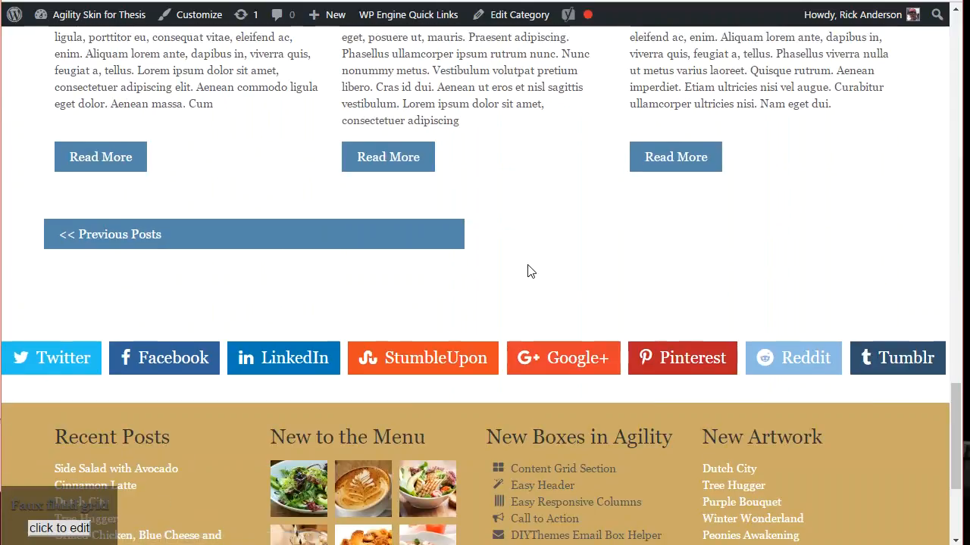
- Go to the previous posts page of the Menu archive and back to the next posts, checking the grid layout on both pages
left_click(73, 238)
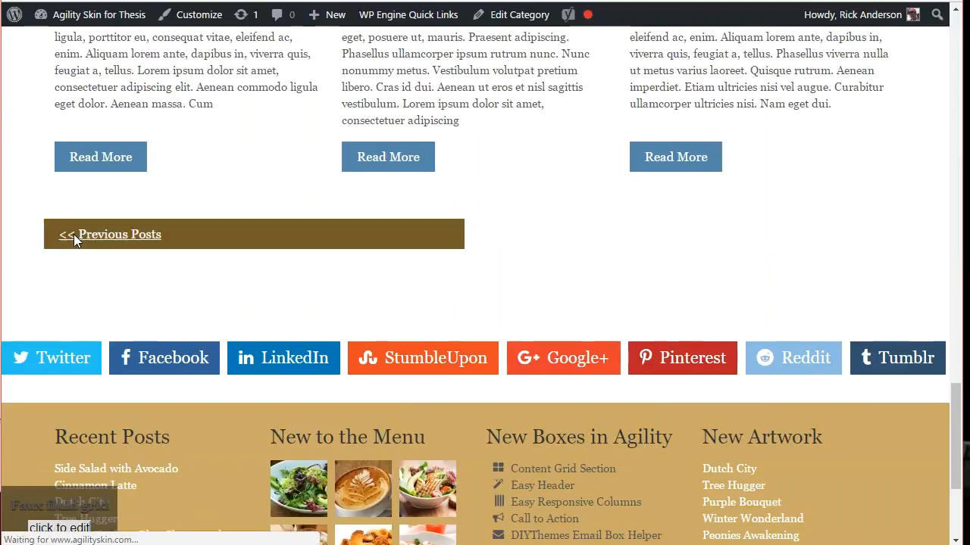
scroll(440, 265, "down", 3)
scroll(494, 307, "down", 13)
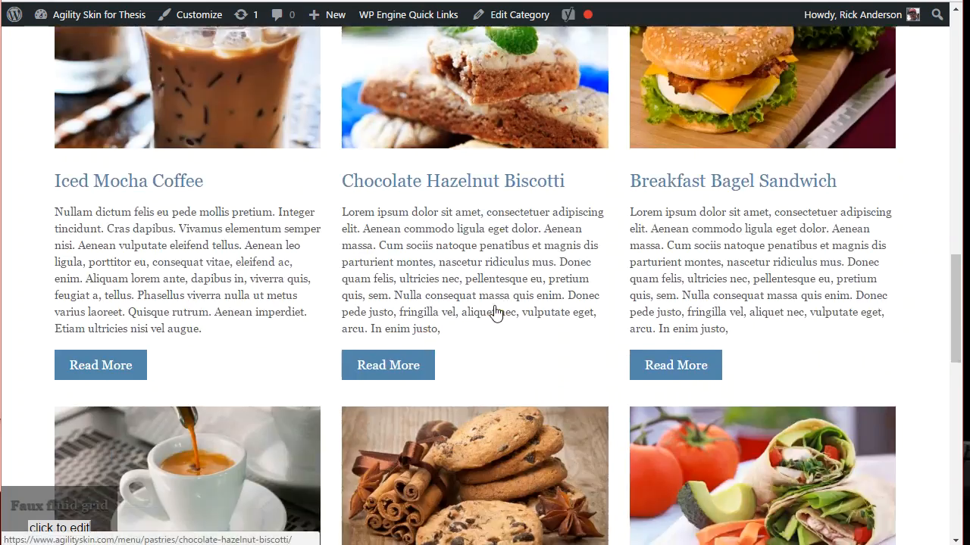
scroll(494, 312, "down", 8)
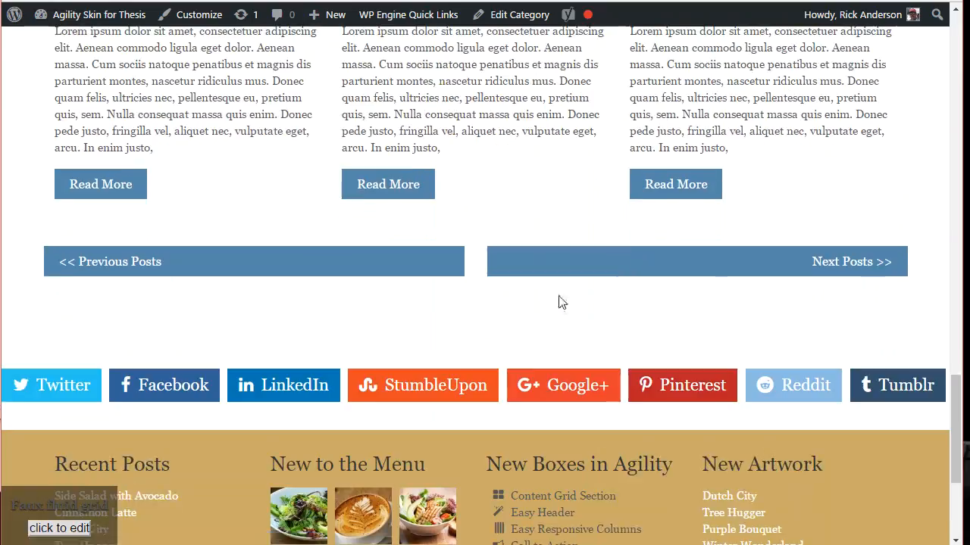
left_click(877, 270)
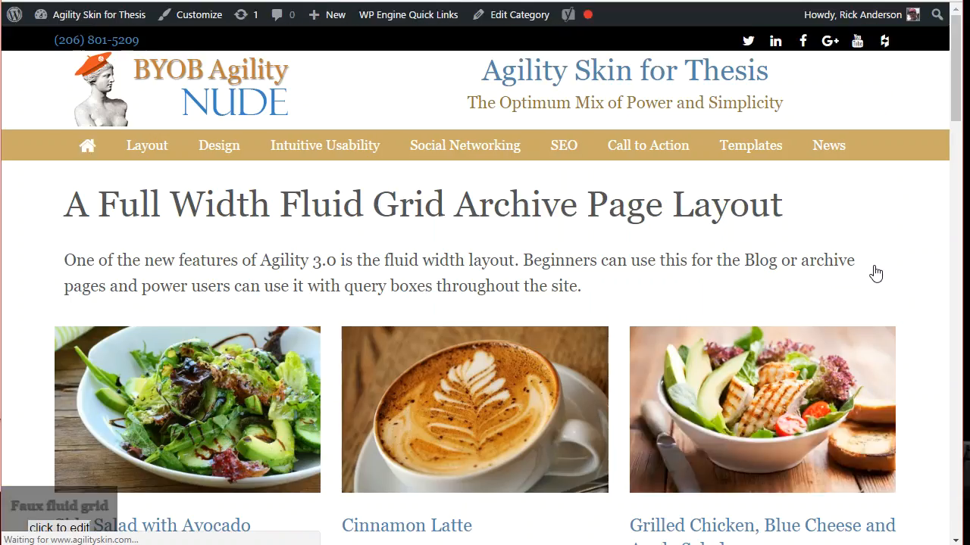
scroll(576, 265, "down", 4)
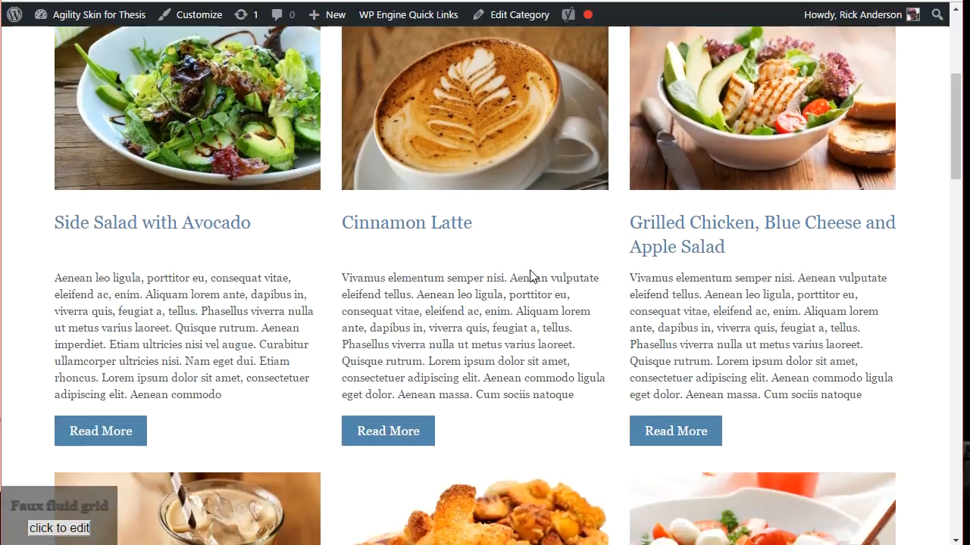
scroll(530, 276, "down", 7)
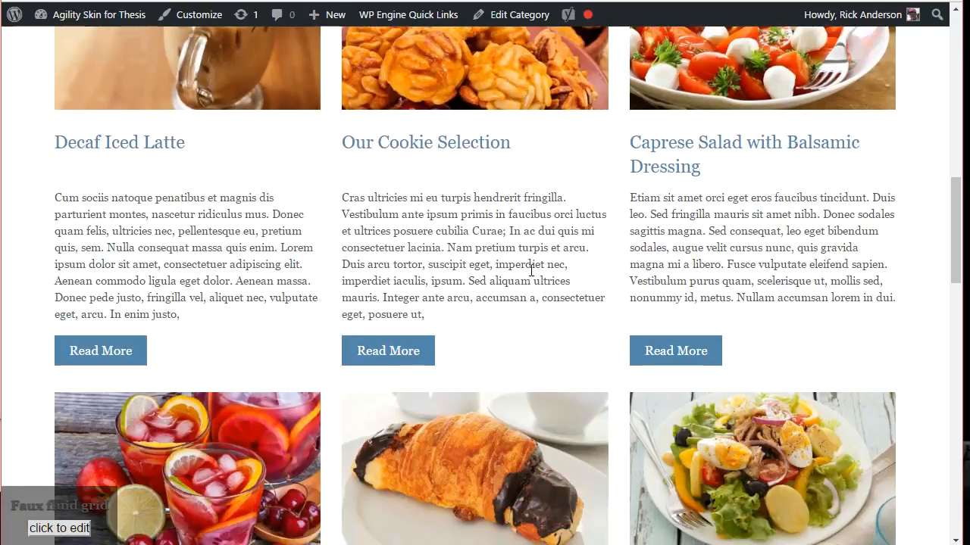
scroll(531, 271, "down", 4)
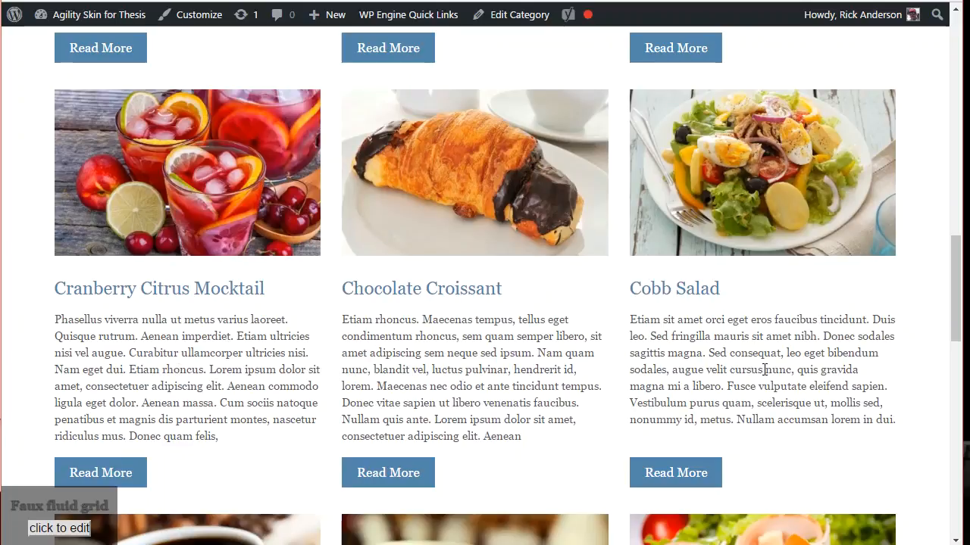
scroll(499, 382, "down", 3)
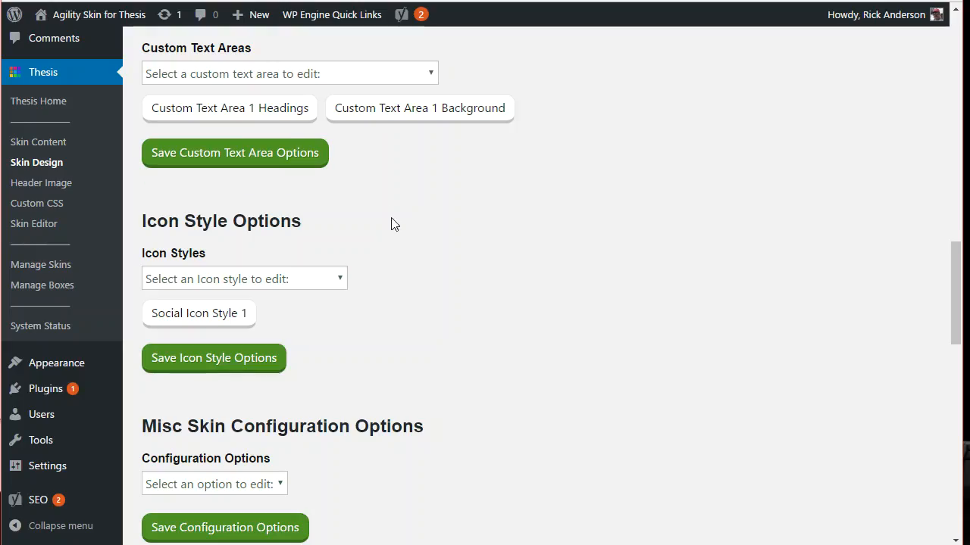
- Review the tablet and phone adjustment options available for Custom Text Area 1 in Skin Design without choosing one
left_click(360, 72)
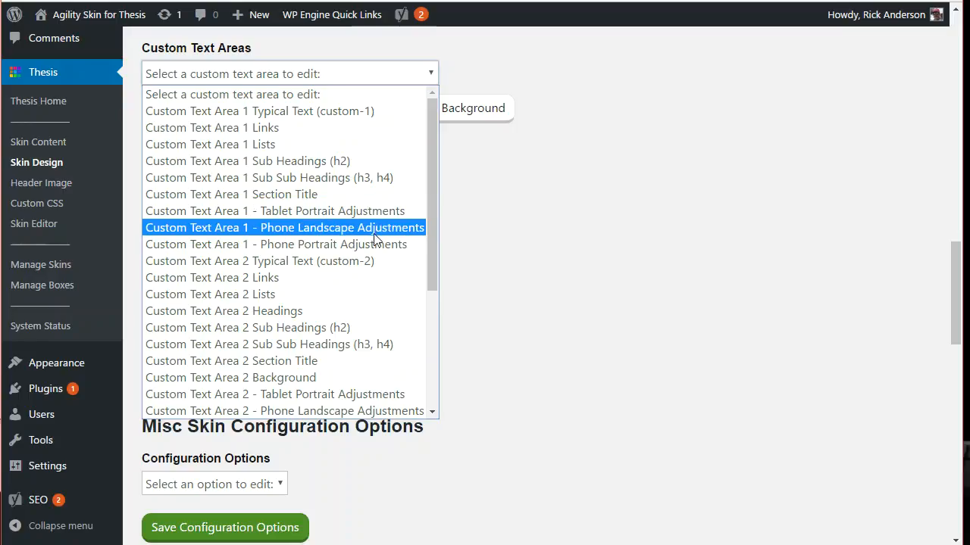
left_click(671, 206)
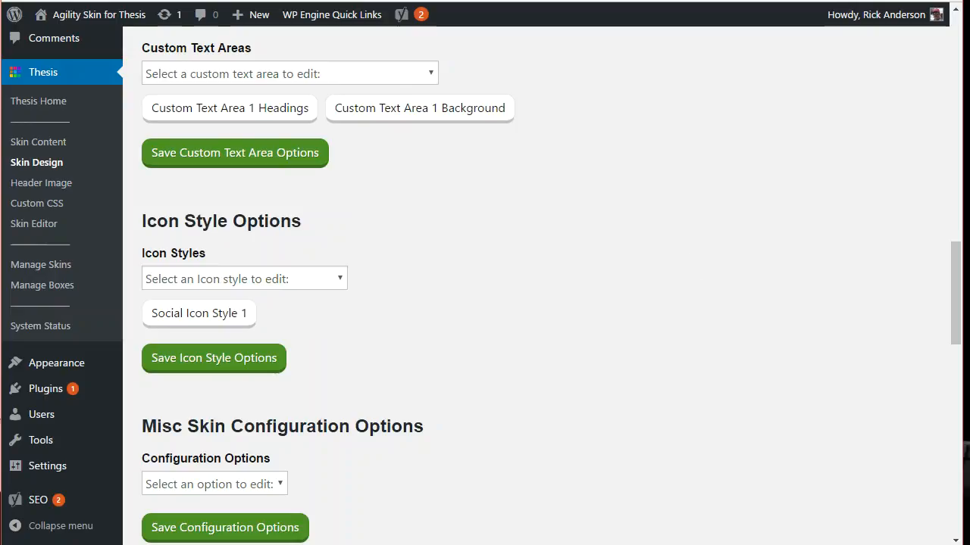